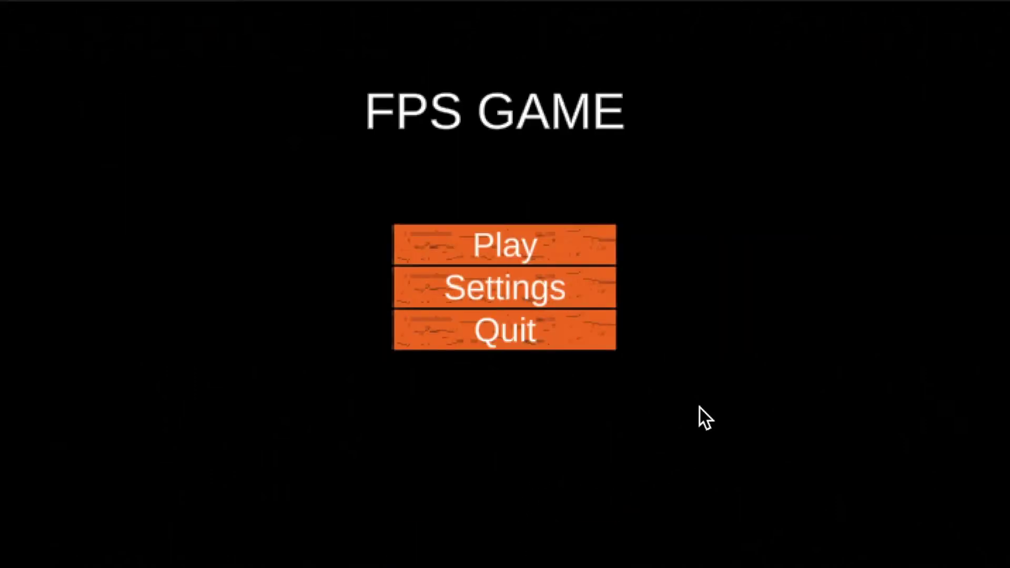
# Step: Play the demo from the main menu through level select into Level 1
pyautogui.click(500, 246)
pyautogui.click(42, 288)
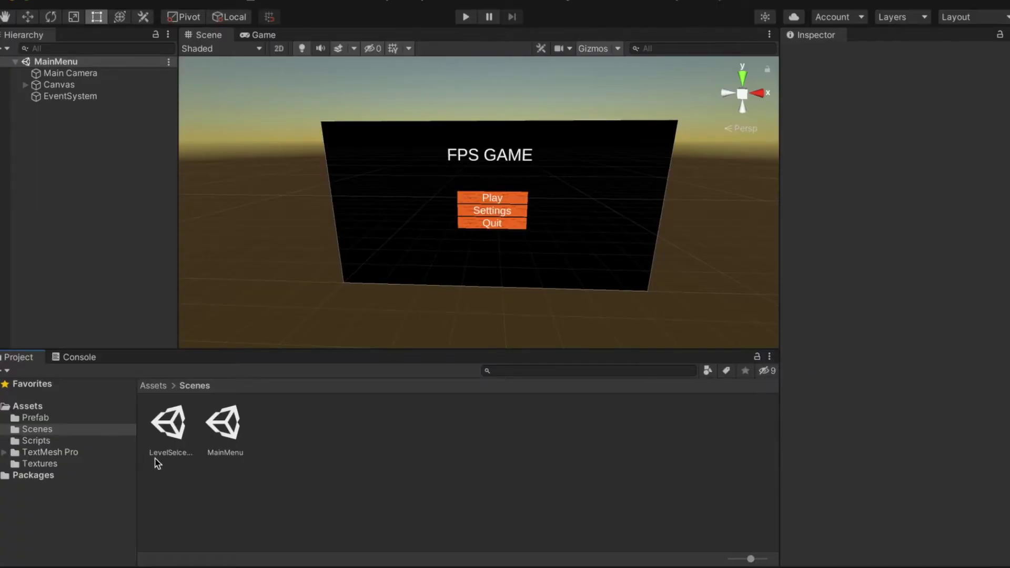
# Step: Open the LevelSelcetMenu scene and look around its Scene view
pyautogui.rightClick(168, 440)
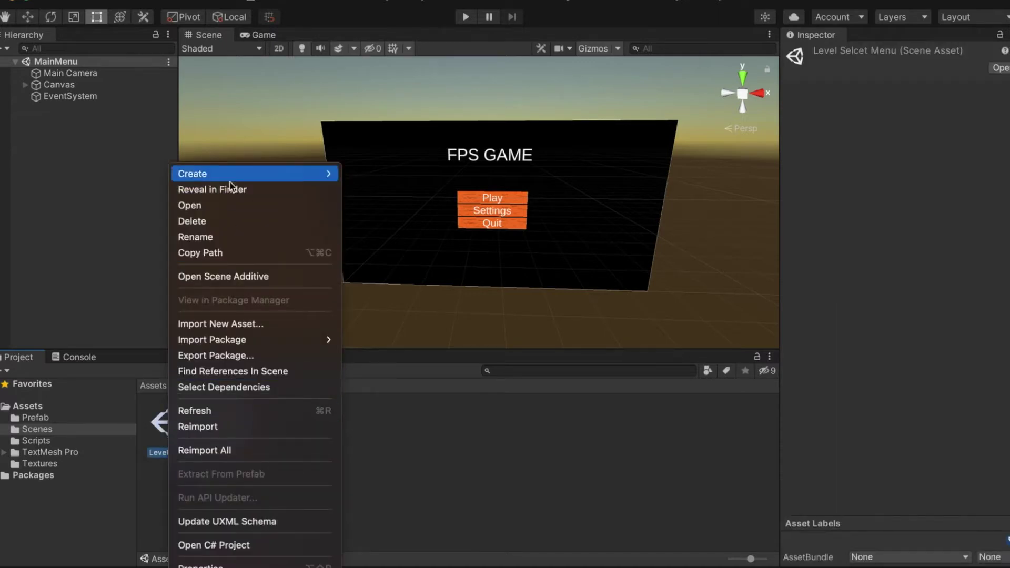
pyautogui.click(205, 206)
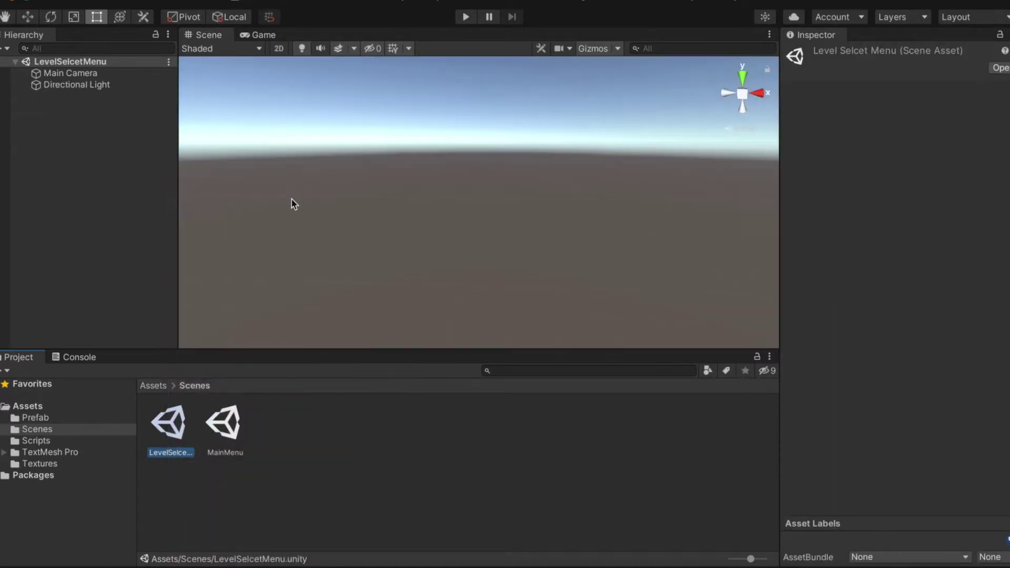
pyautogui.moveTo(294, 204); pyautogui.dragTo(447, 240, button='right')
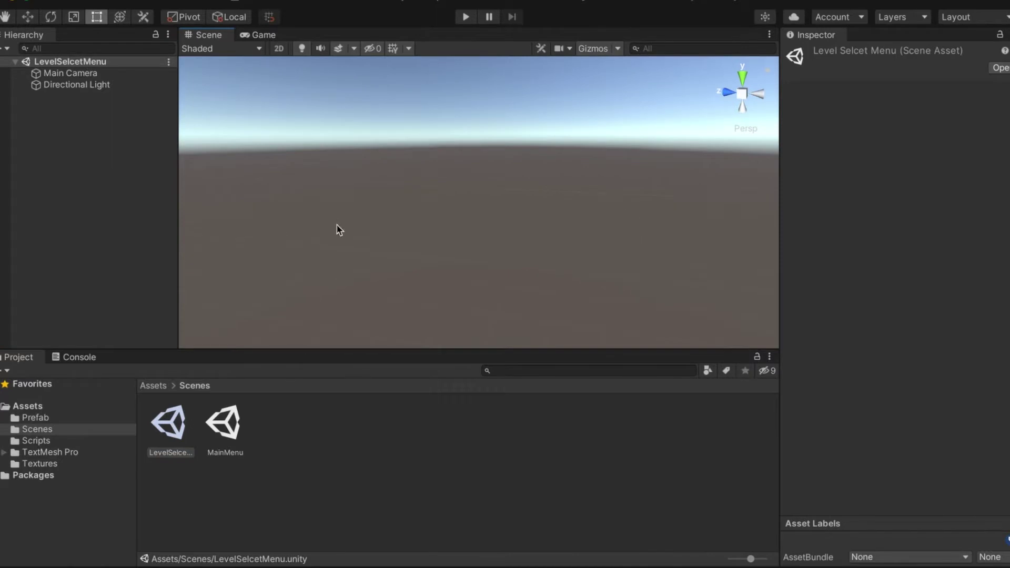
pyautogui.moveTo(337, 230); pyautogui.dragTo(621, 221, button='right')
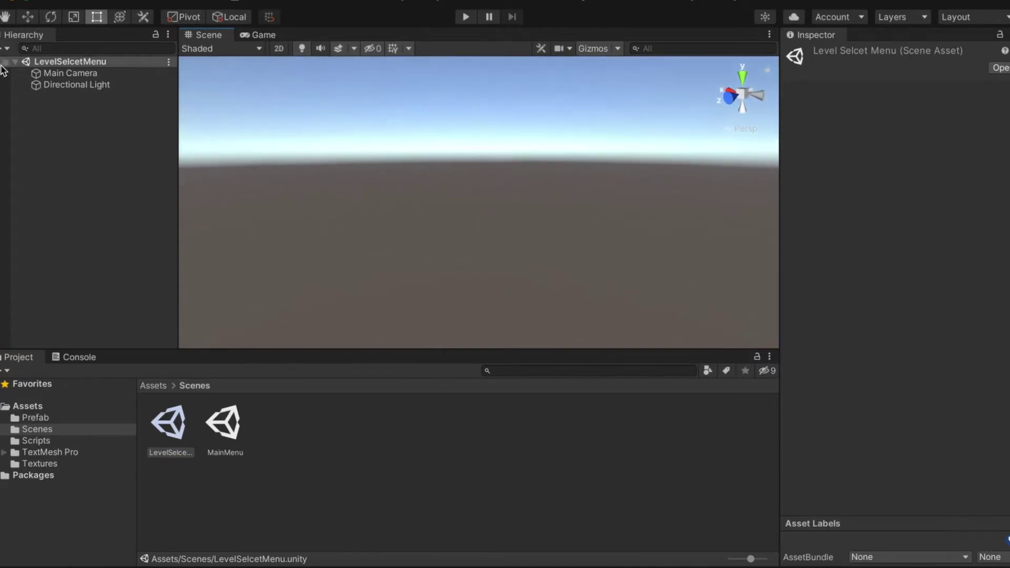
# Step: Delete the Directional Light so only the Main Camera remains
pyautogui.rightClick(46, 86)
pyautogui.click(61, 89)
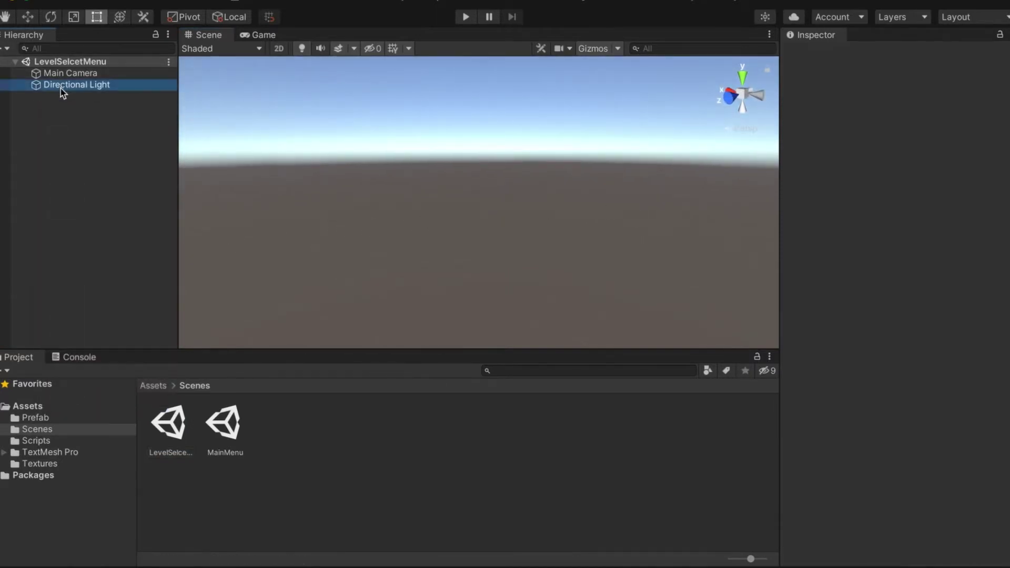
pyautogui.rightClick(61, 88)
pyautogui.click(86, 200)
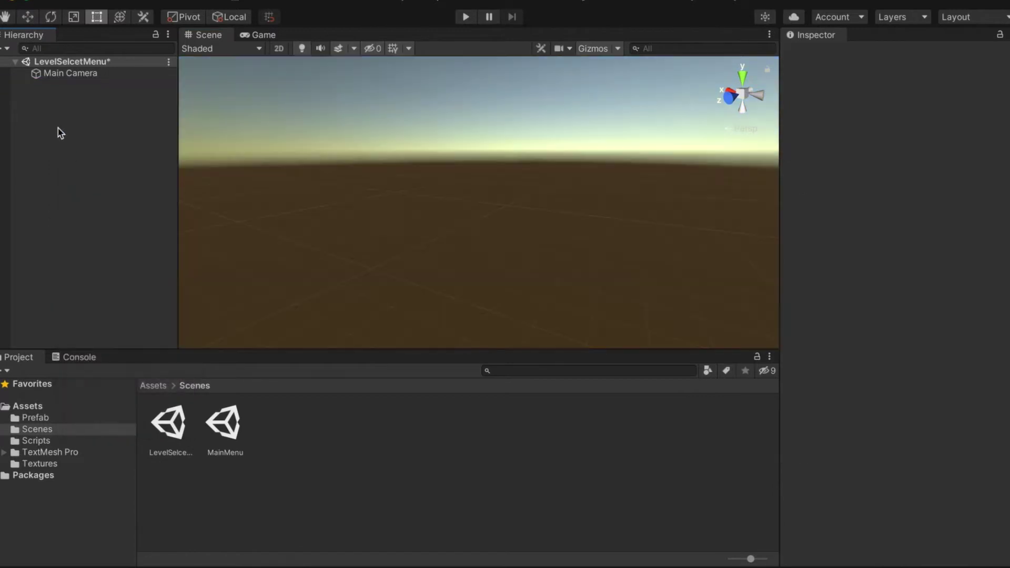
pyautogui.rightClick(28, 91)
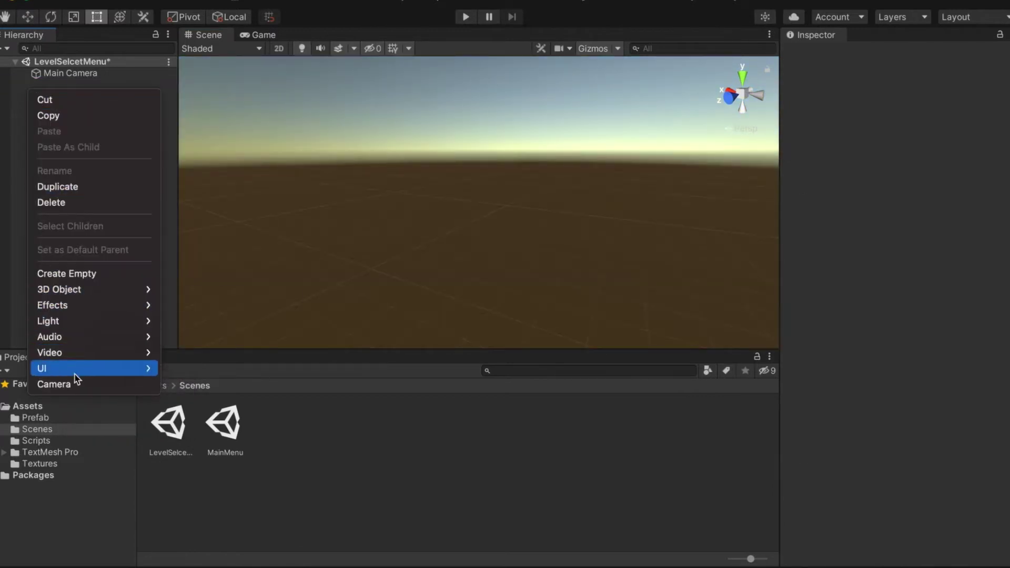
# Step: Add a UI Canvas, with its EventSystem, to the scene
pyautogui.moveTo(69, 373)
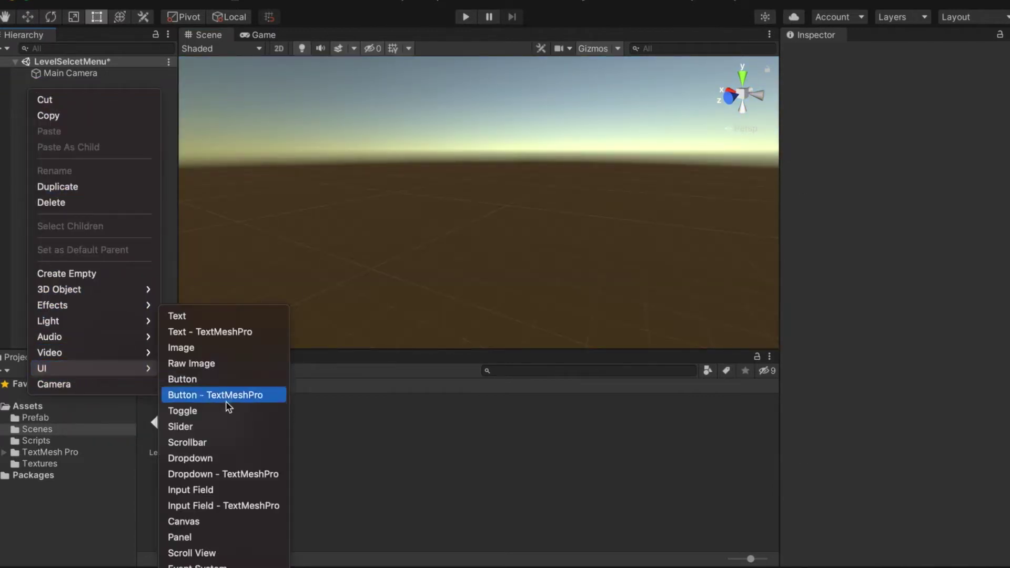
pyautogui.click(196, 522)
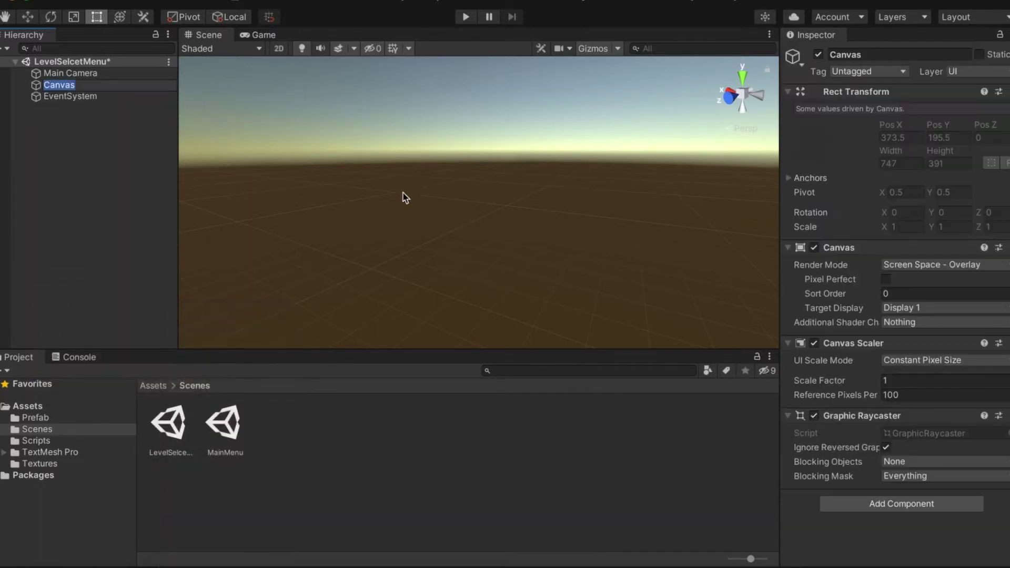
pyautogui.click(51, 86)
# Step: Rename the Canvas to 'LevelScelectMenu'
pyautogui.rightClick(51, 85)
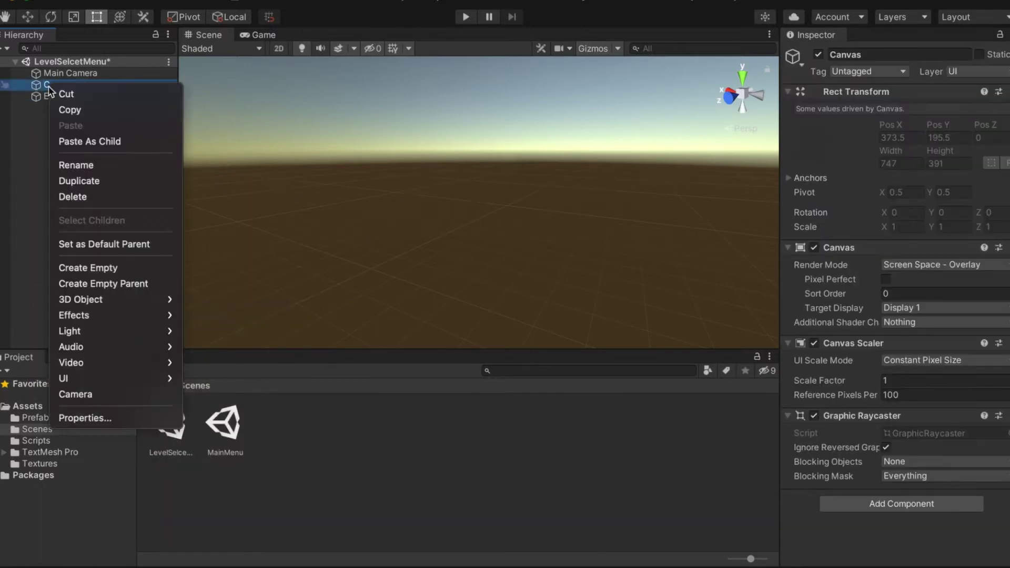
pyautogui.click(98, 165)
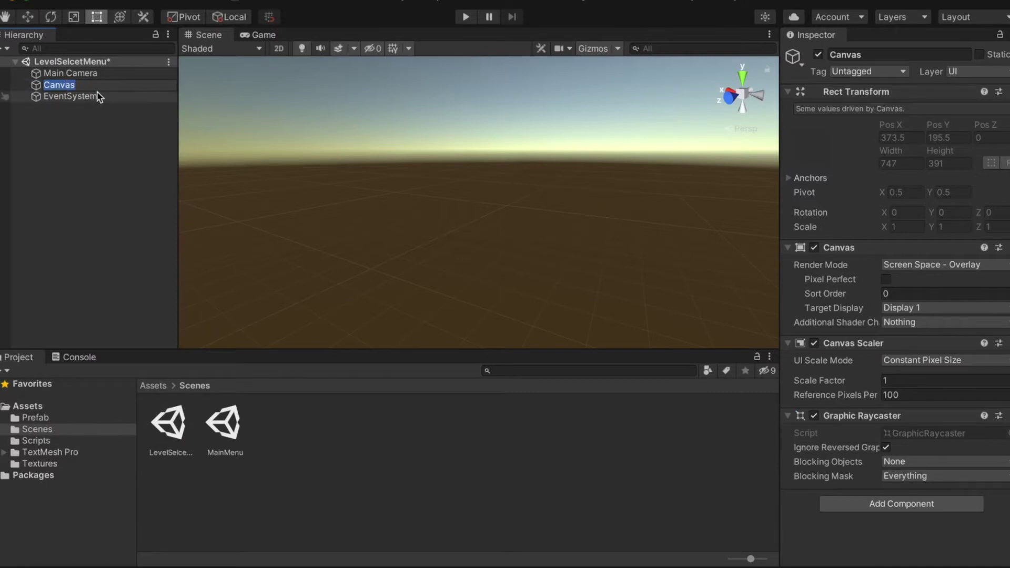
pyautogui.write('V')
pyautogui.write('evelScelectMenu')
pyautogui.press('Return')
pyautogui.click(36, 123)
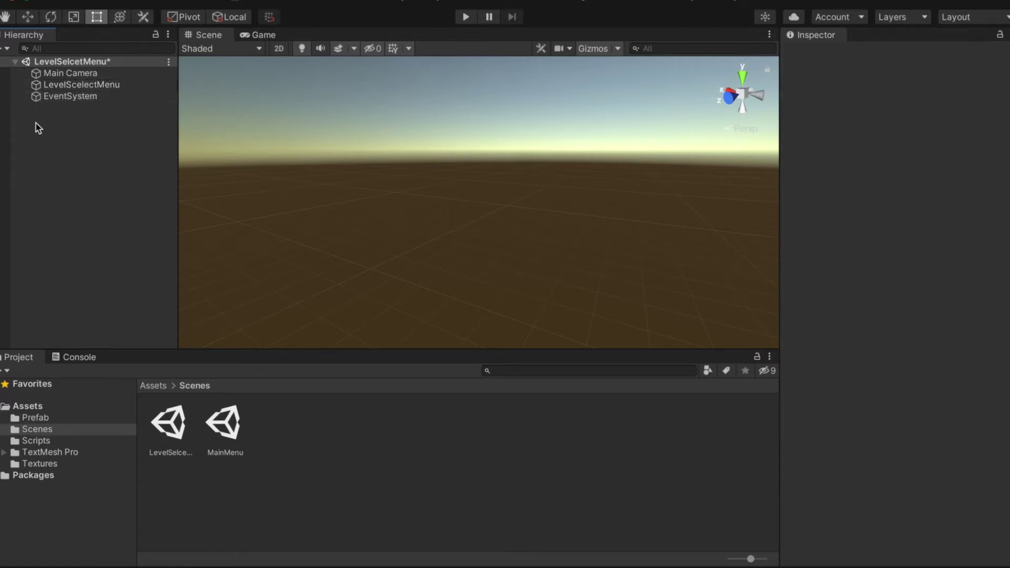
pyautogui.rightClick(51, 85)
# Step: Add a Panel inside LevelScelectMenu and set its Source Image to None
pyautogui.moveTo(68, 379)
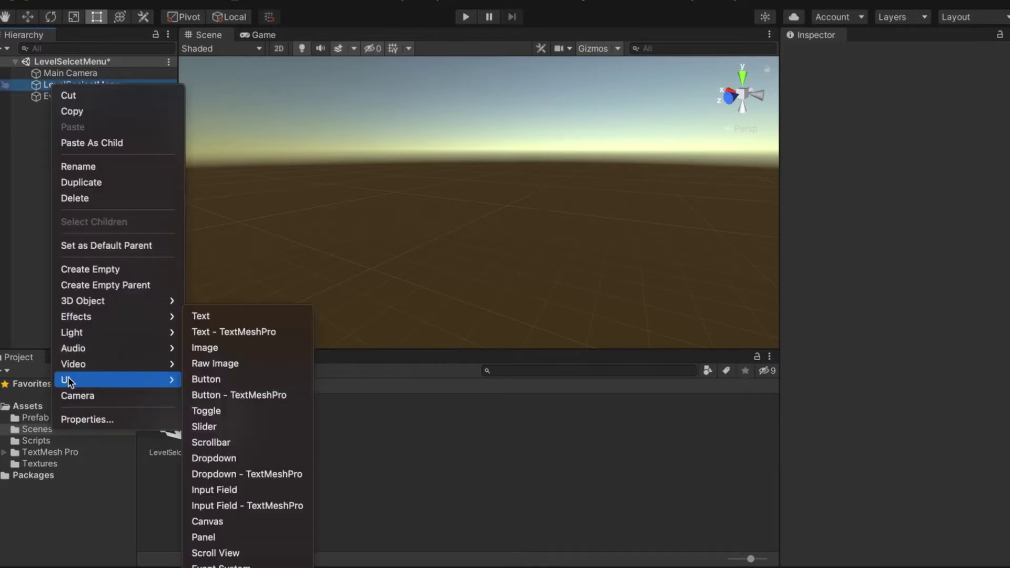
pyautogui.click(206, 537)
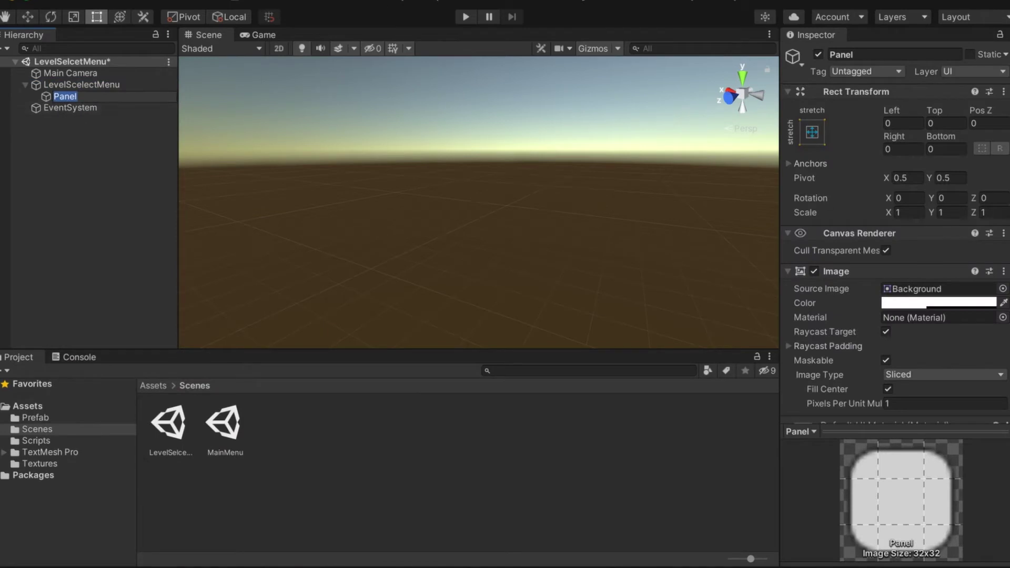
pyautogui.click(947, 290)
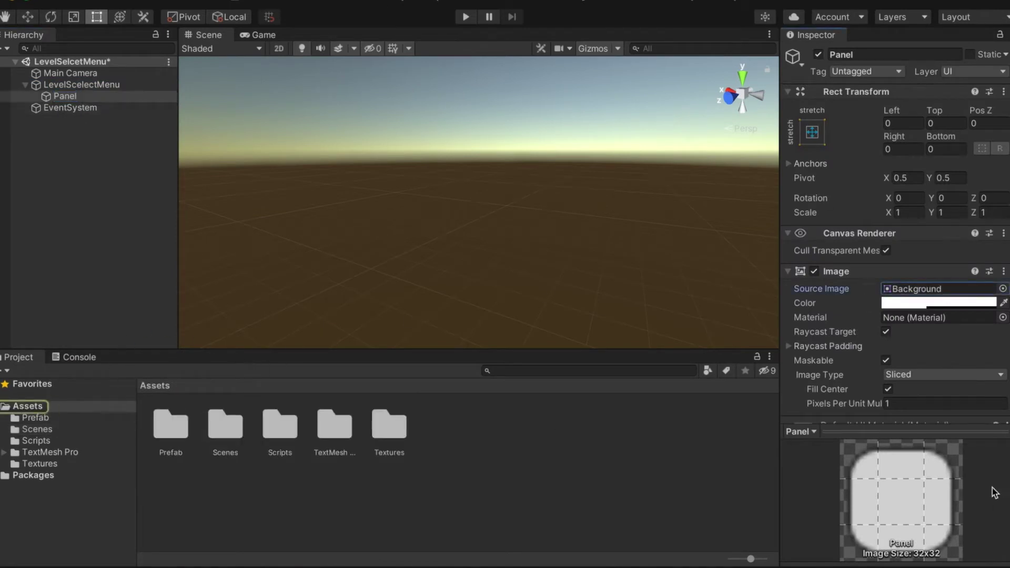
pyautogui.click(1003, 289)
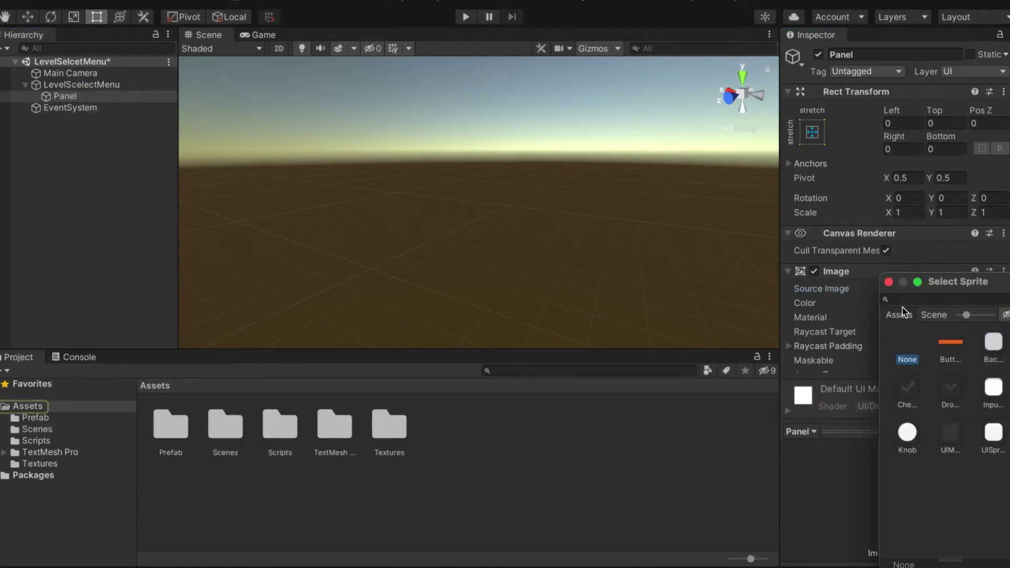
pyautogui.click(889, 284)
# Step: Make the Panel colour opaque black: 000000 with alpha 255
pyautogui.moveTo(361, 151); pyautogui.dragTo(984, 150, button='right')
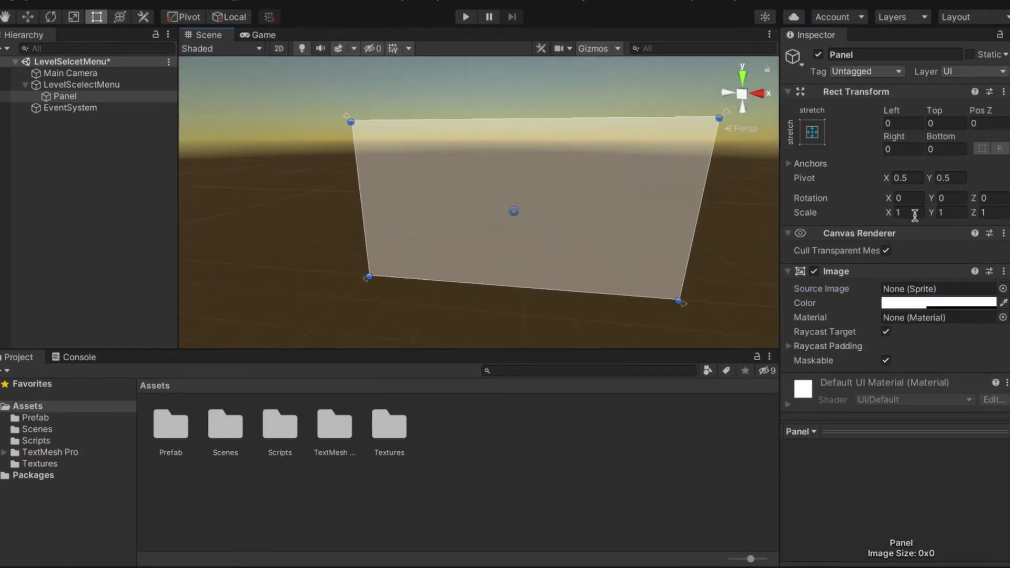
pyautogui.click(943, 304)
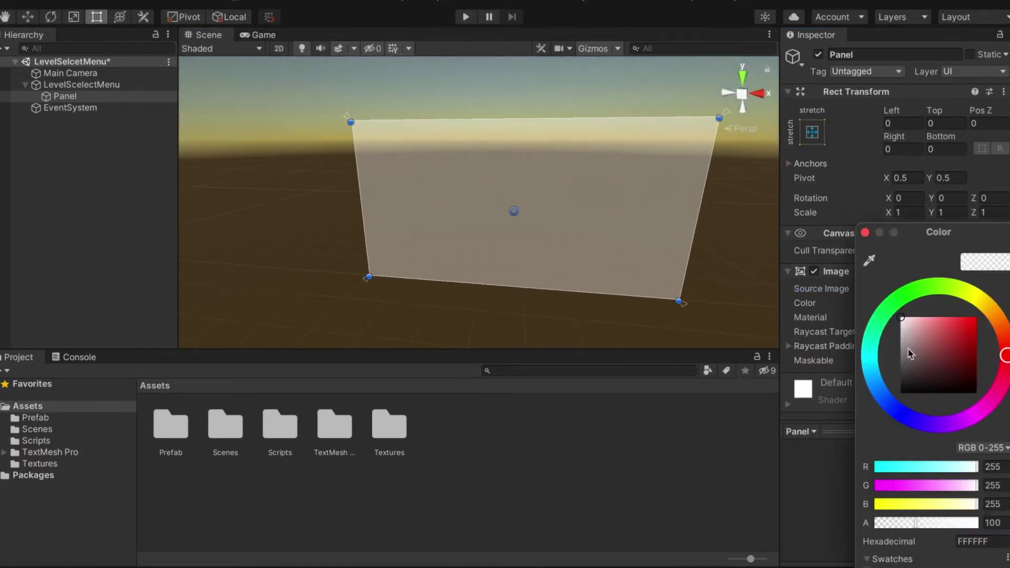
pyautogui.moveTo(911, 355)
pyautogui.mouseDown()
pyautogui.moveTo(905, 329)
pyautogui.moveTo(860, 438)
pyautogui.mouseUp()
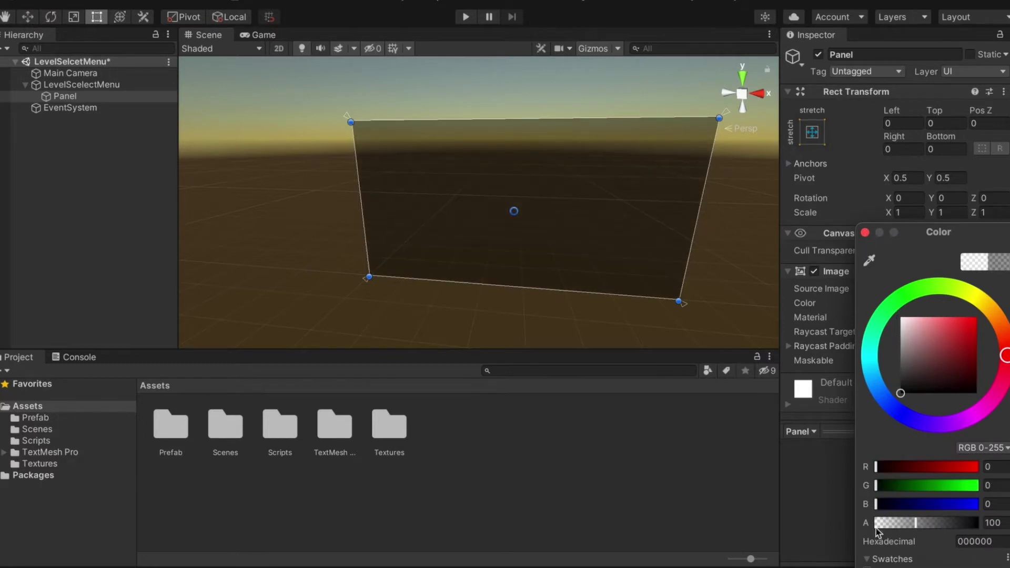
pyautogui.click(993, 522)
pyautogui.write('255')
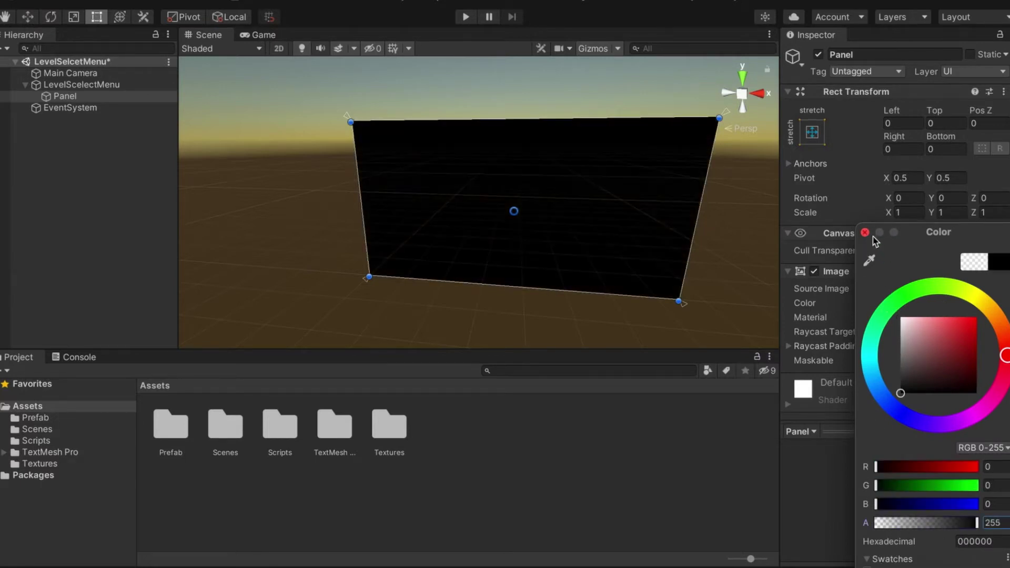
pyautogui.click(866, 233)
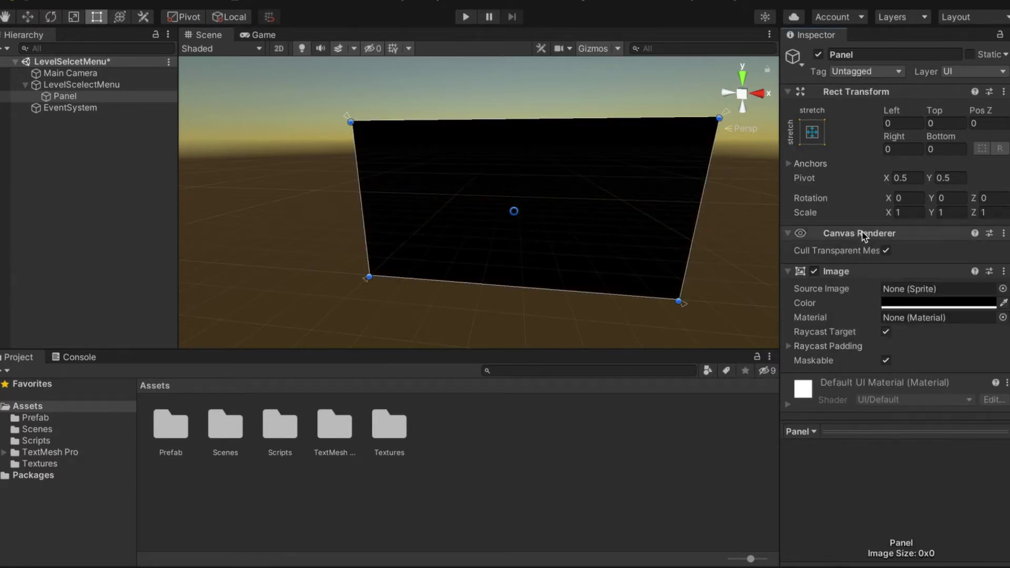
# Step: Add a Grid Layout Group to the Panel with Cell Size 50 × 50
pyautogui.rightClick(59, 88)
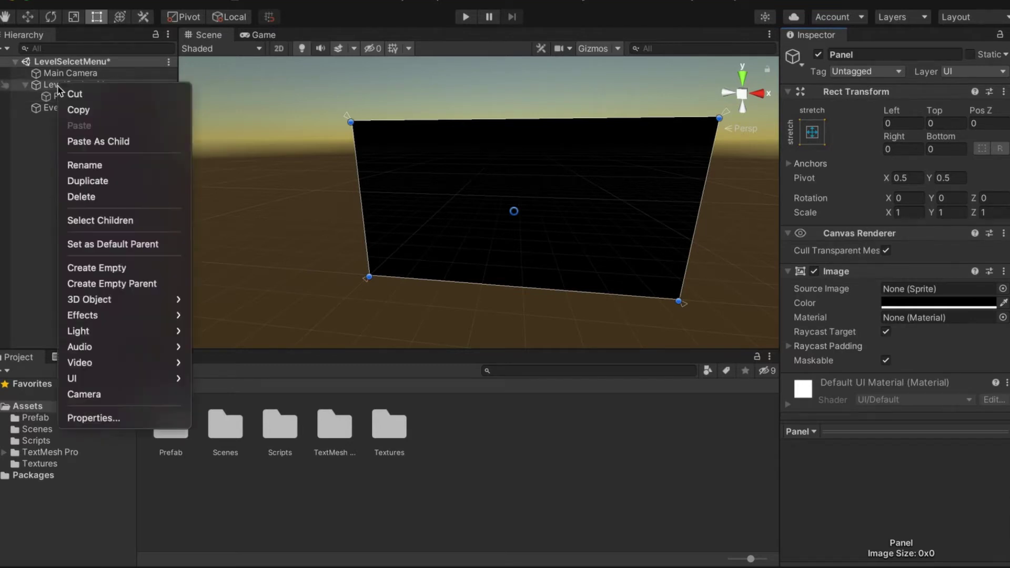
pyautogui.click(38, 102)
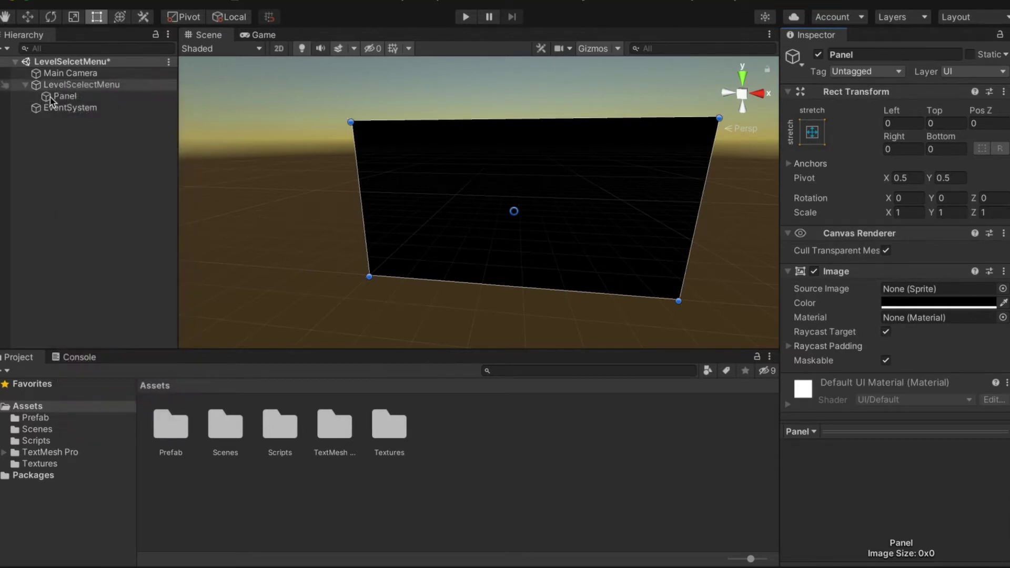
pyautogui.scroll(-1, 838, 372)
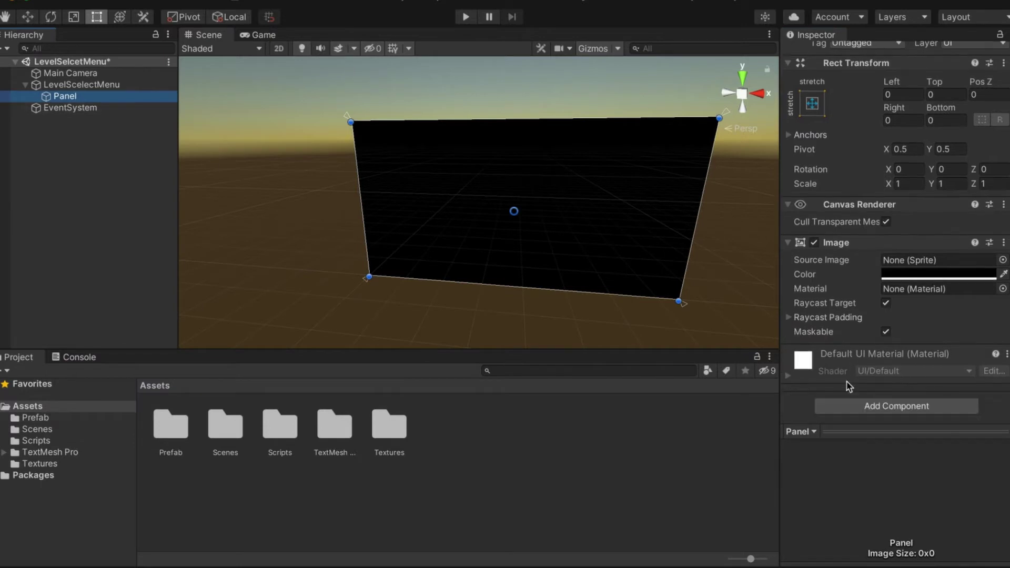
pyautogui.click(877, 406)
pyautogui.write('gri')
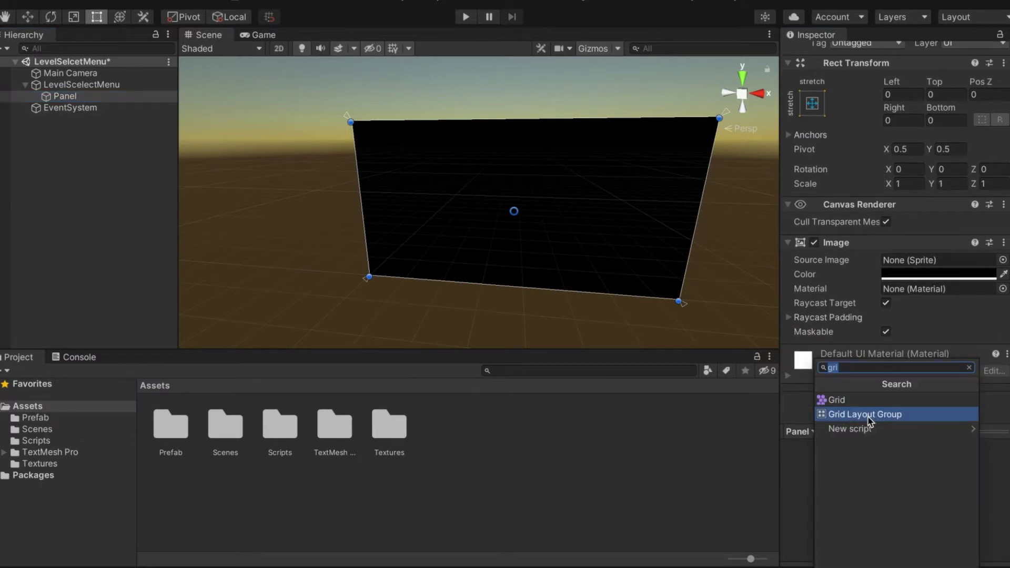
pyautogui.click(869, 419)
pyautogui.scroll(-1, 867, 388)
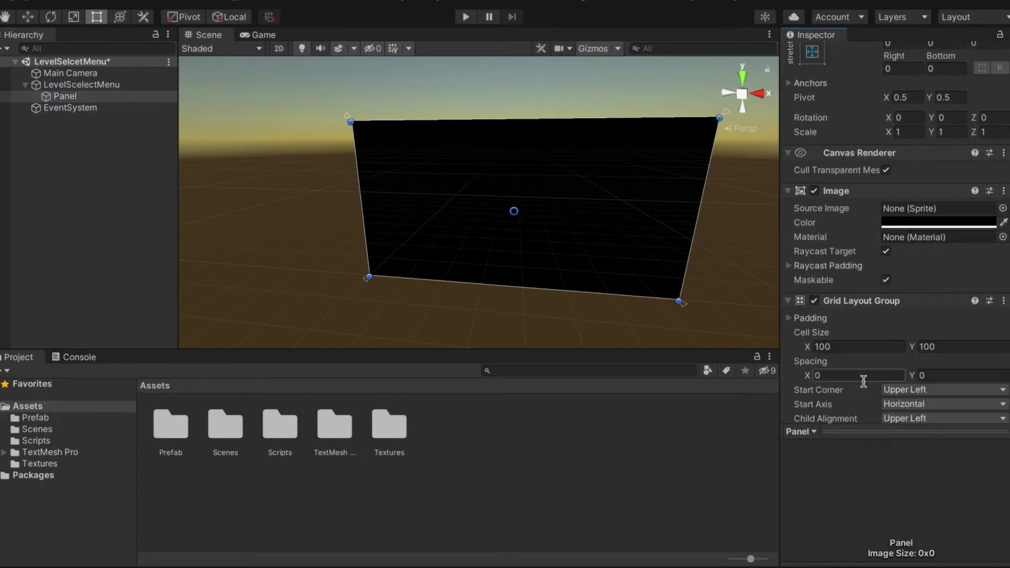
pyautogui.click(840, 347)
pyautogui.write('5')
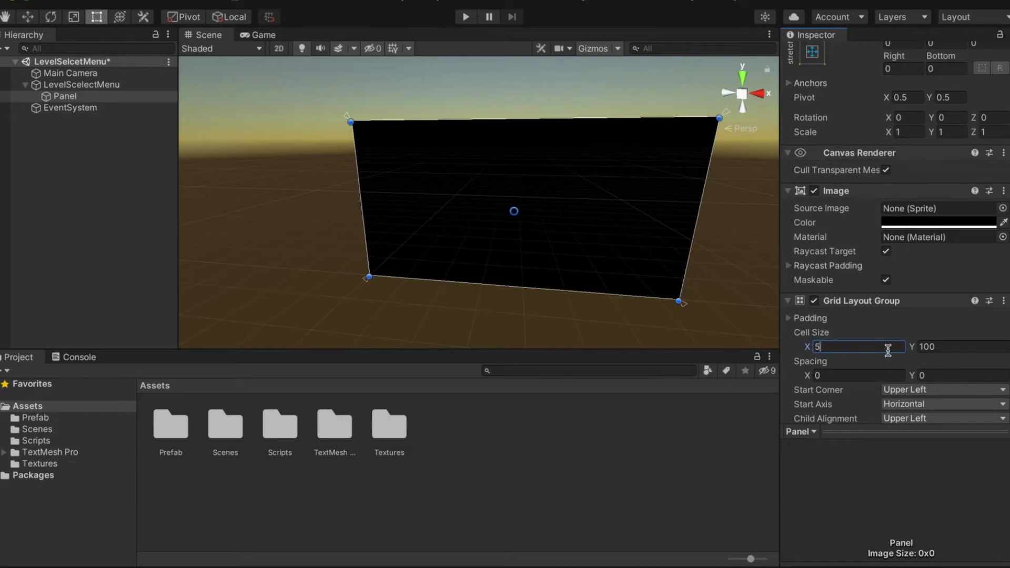
pyautogui.write('0')
pyautogui.click(949, 348)
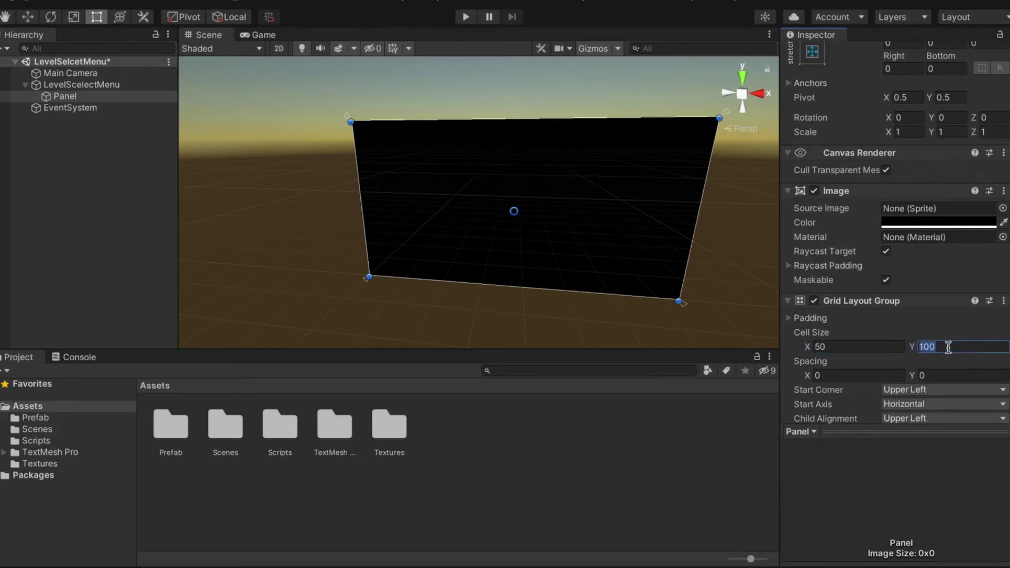
pyautogui.write('50')
# Step: Add a TextMeshPro text to the canvas, placed and widened across the panel's top
pyautogui.rightClick(95, 85)
pyautogui.moveTo(151, 351)
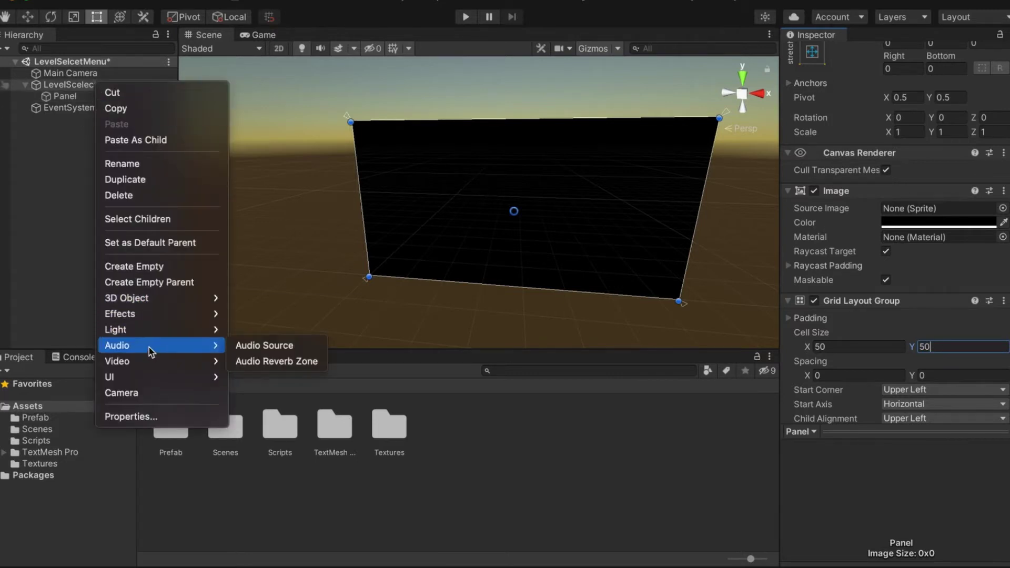
pyautogui.moveTo(151, 378)
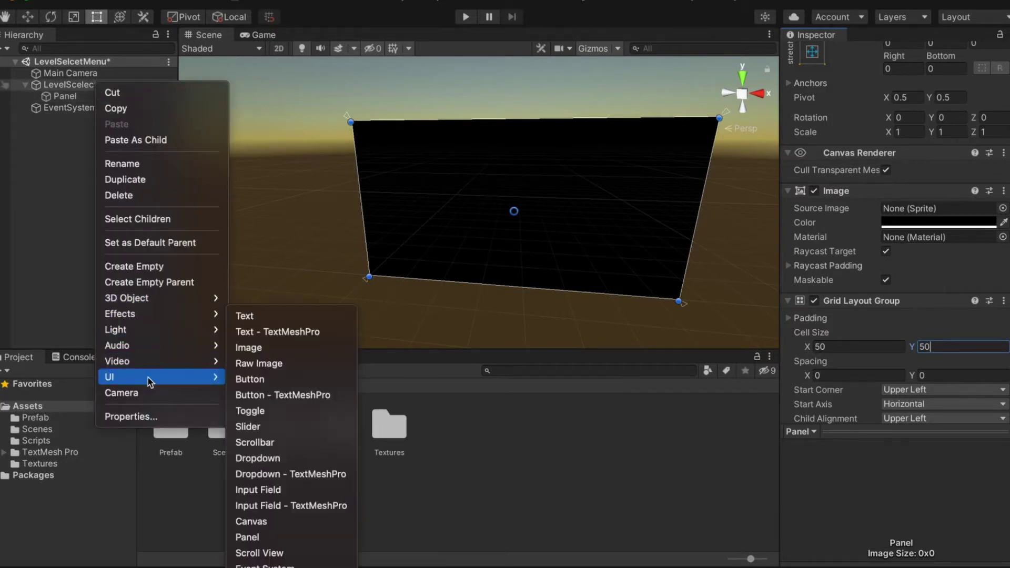
pyautogui.click(267, 333)
pyautogui.moveTo(495, 214); pyautogui.dragTo(352, 131)
pyautogui.moveTo(567, 132); pyautogui.dragTo(715, 134)
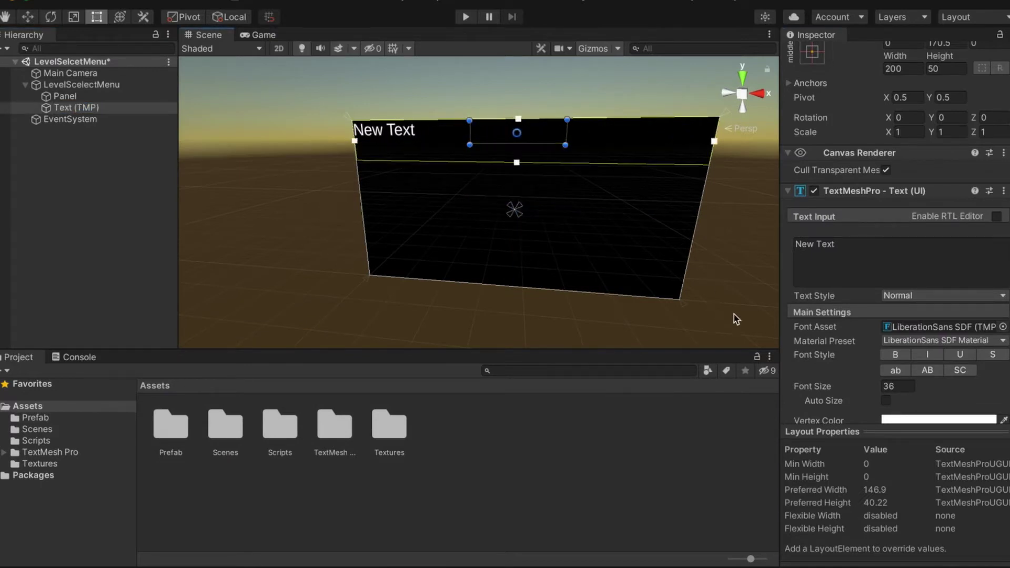
# Step: Center the heading horizontally and vertically and change its text to "Level's"
pyautogui.scroll(-3, 907, 382)
pyautogui.click(905, 383)
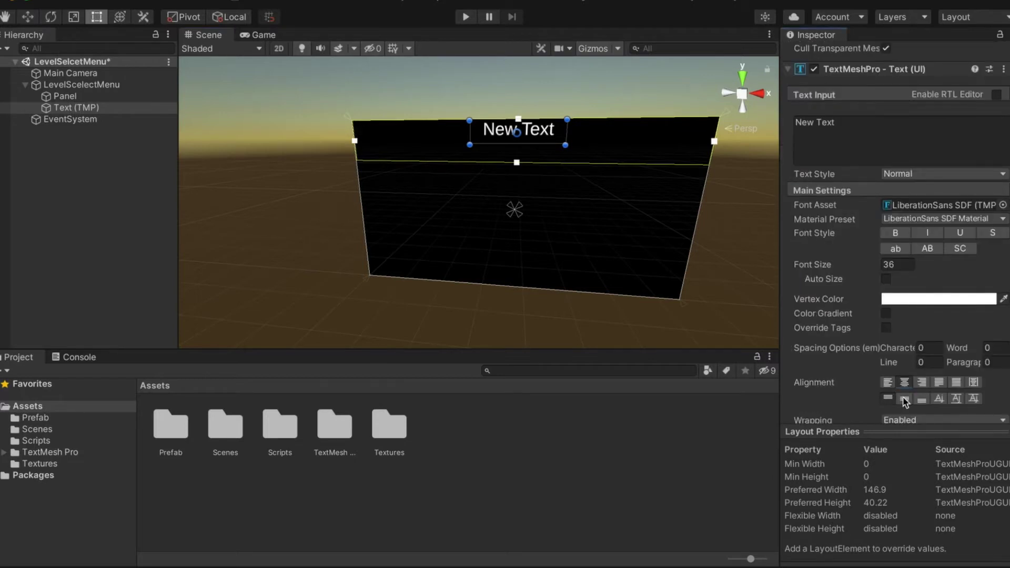
pyautogui.click(905, 399)
pyautogui.click(859, 149)
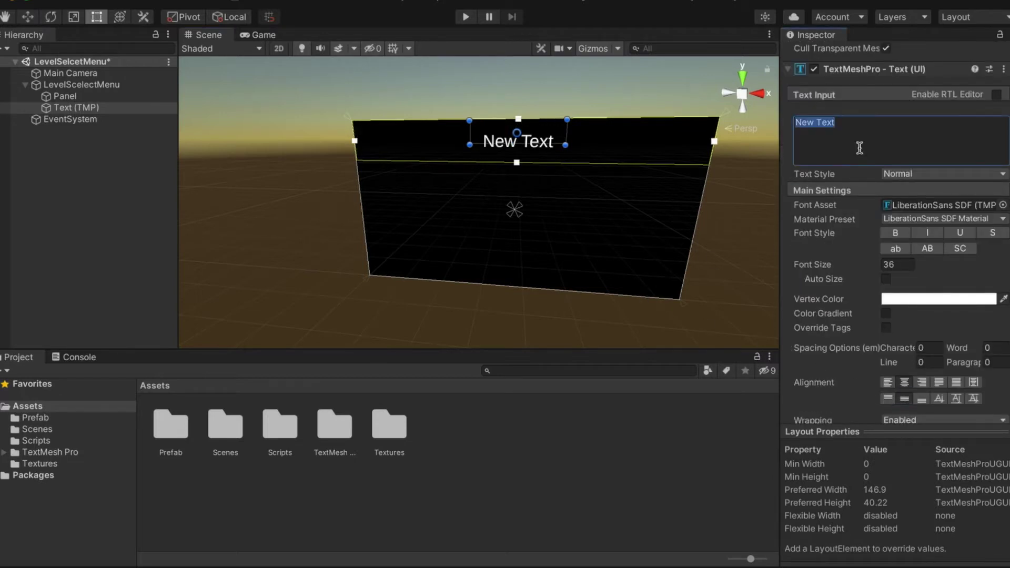
pyautogui.write('Level')
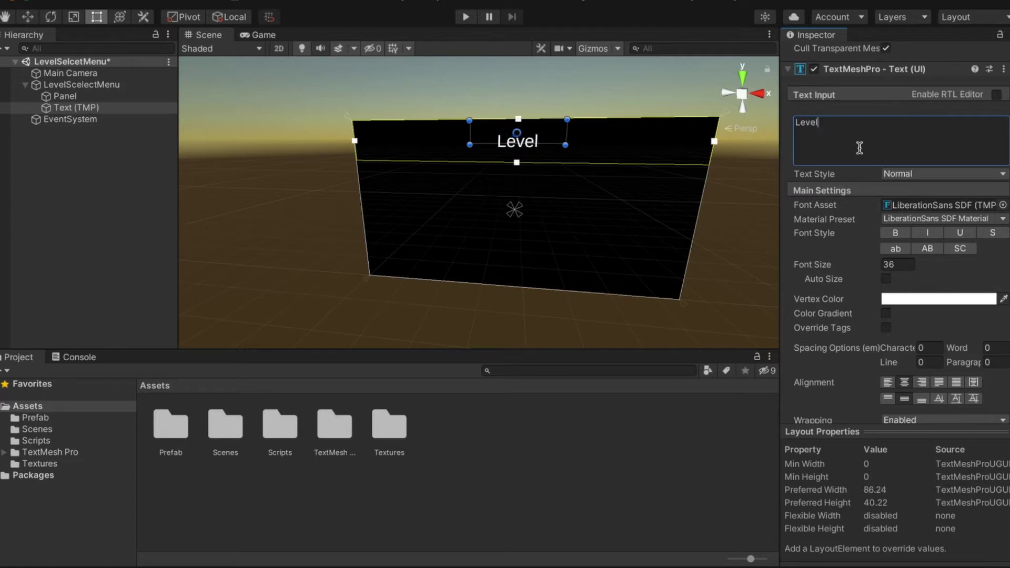
pyautogui.write('S')
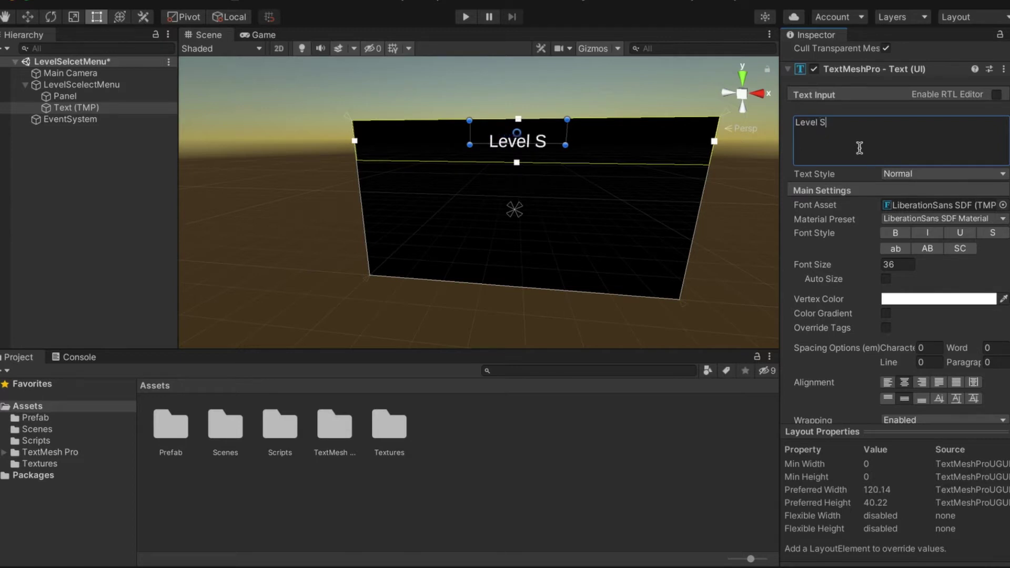
pyautogui.press('BackSpace')
pyautogui.write("'s")
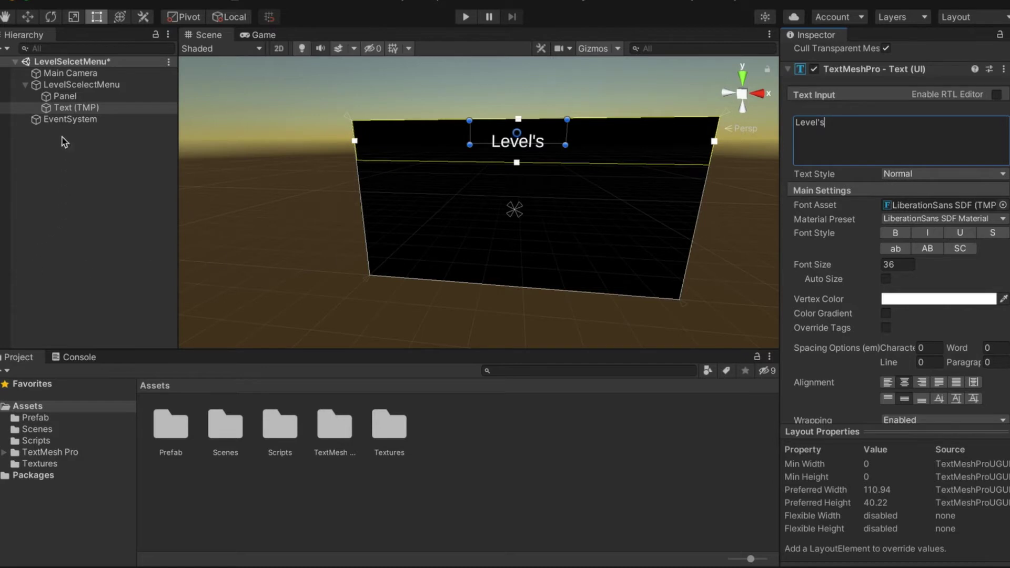
pyautogui.click(66, 96)
# Step: Delete the stray plain Button from the Panel
pyautogui.rightClick(72, 100)
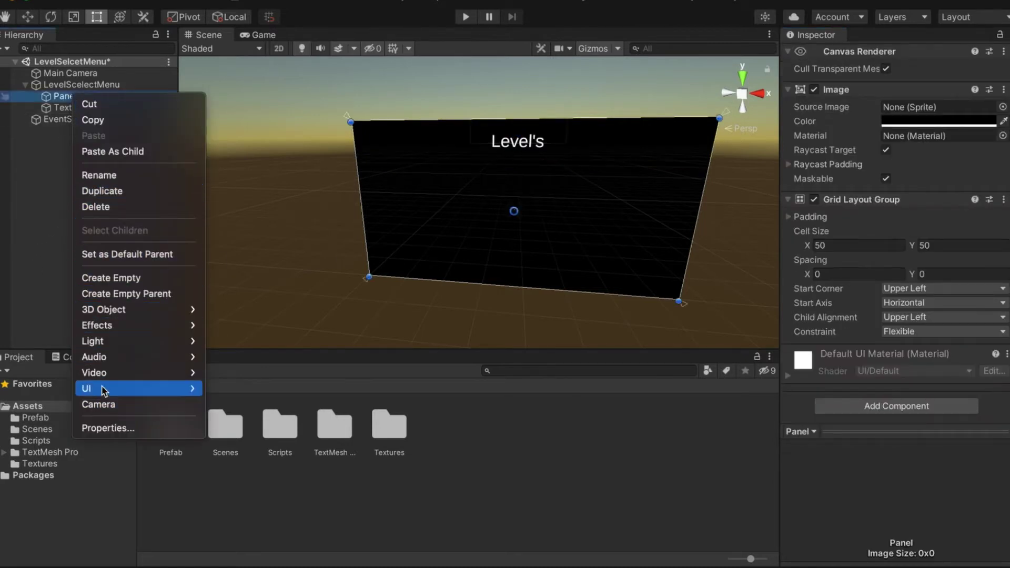
pyautogui.moveTo(155, 387)
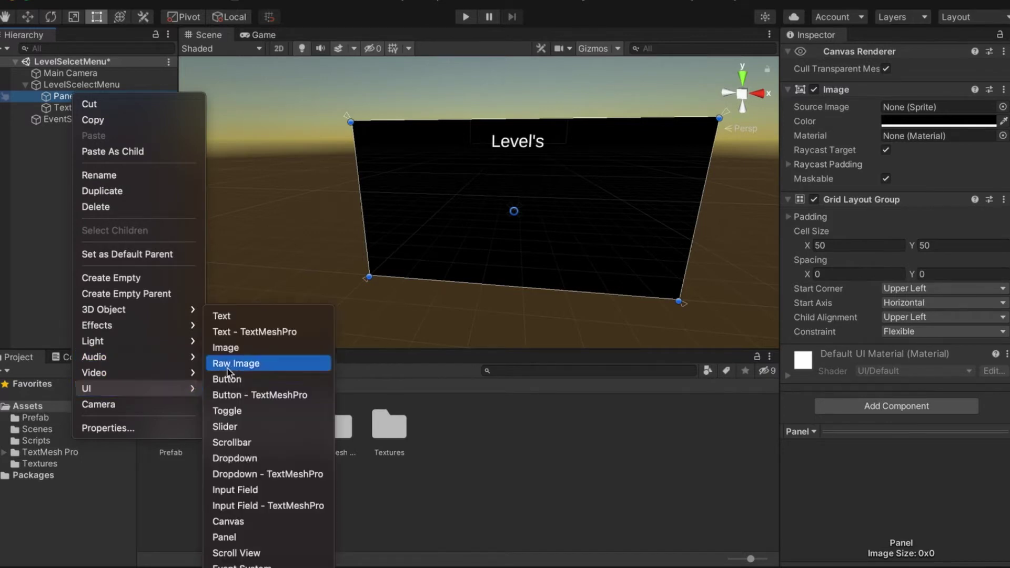
pyautogui.press('Escape')
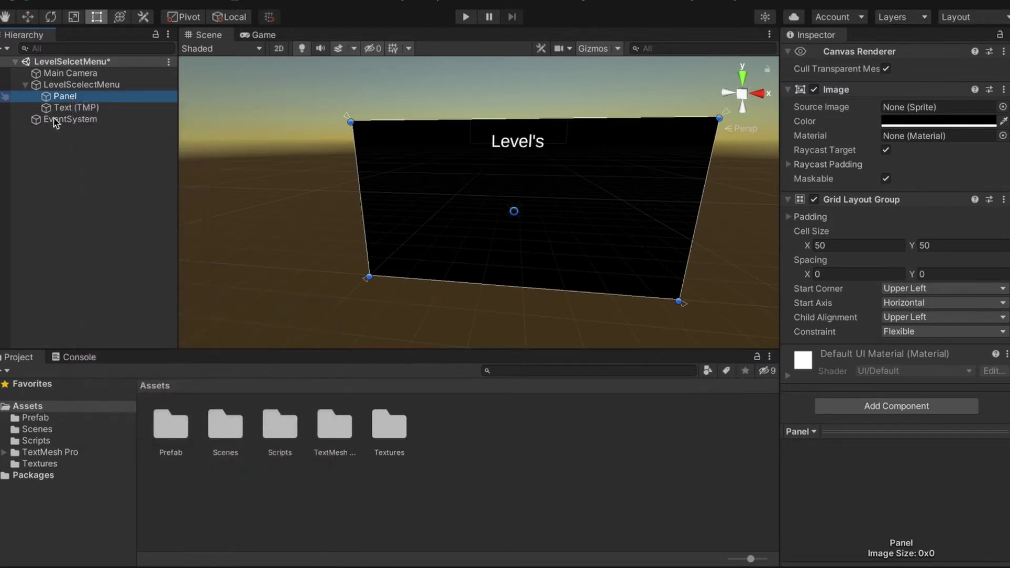
pyautogui.rightClick(55, 108)
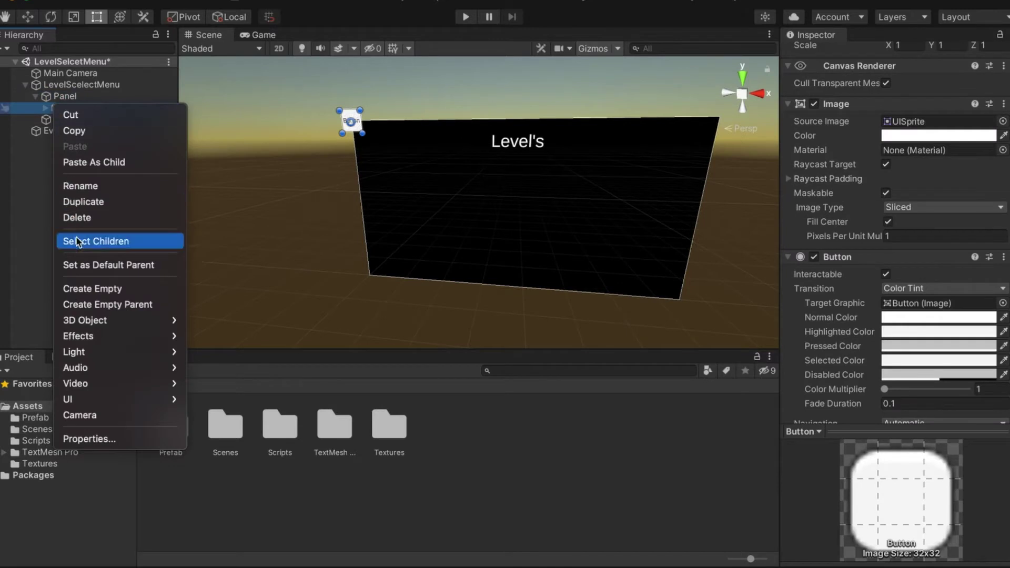
pyautogui.click(75, 219)
# Step: Add a Button - TextMeshPro inside the Panel named Level1
pyautogui.rightClick(62, 97)
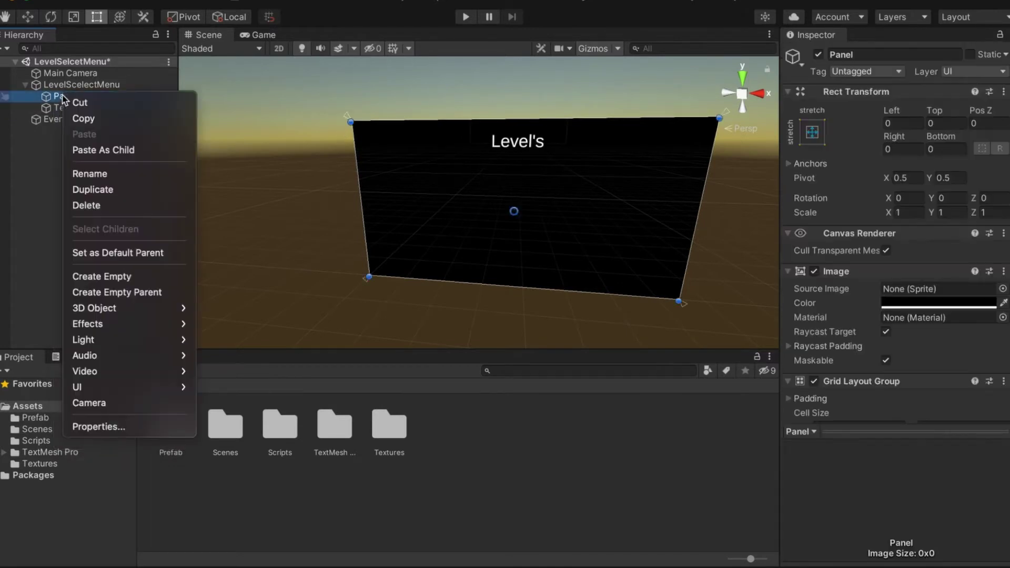
pyautogui.moveTo(105, 387)
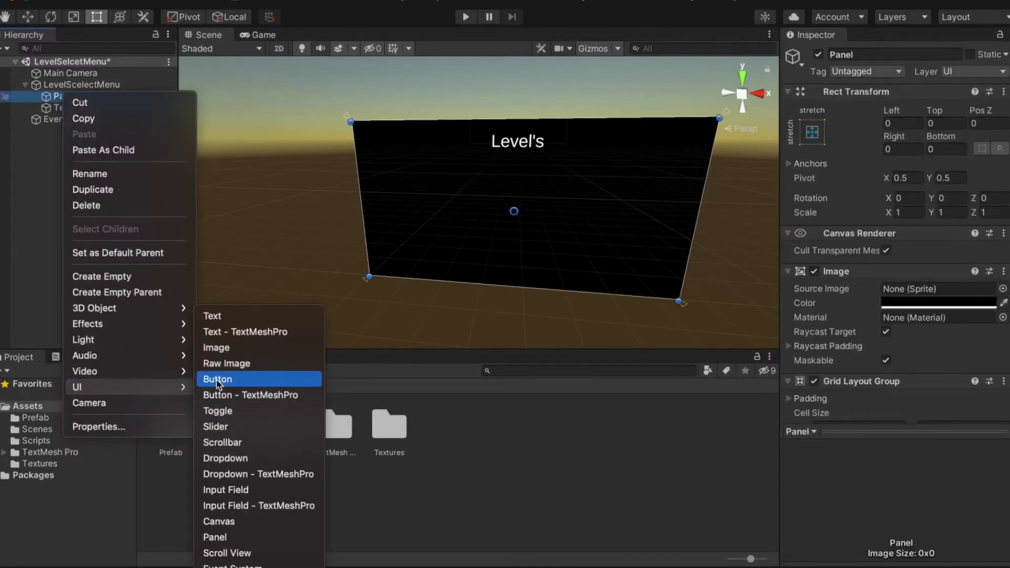
pyautogui.click(240, 394)
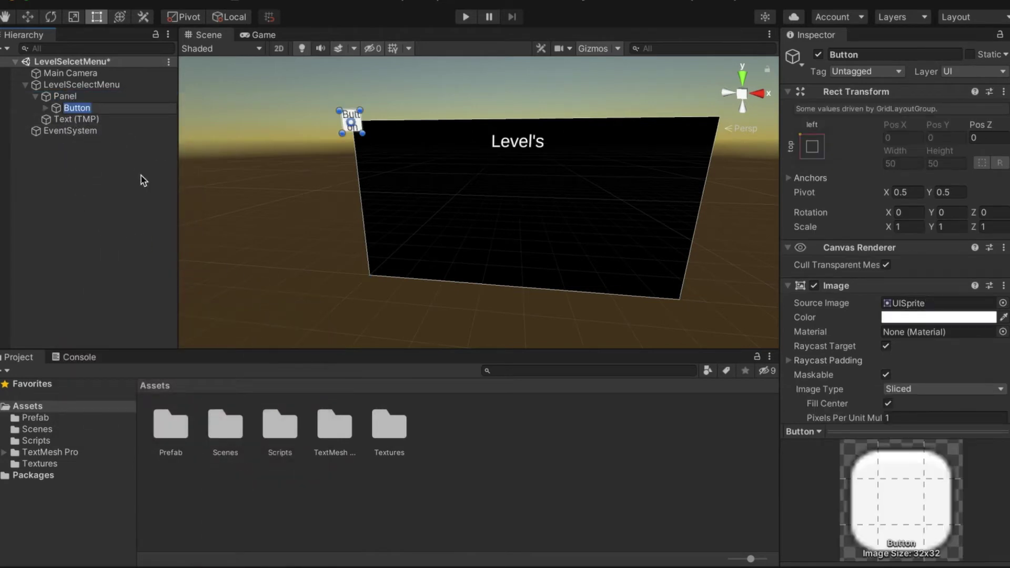
pyautogui.write('Level1')
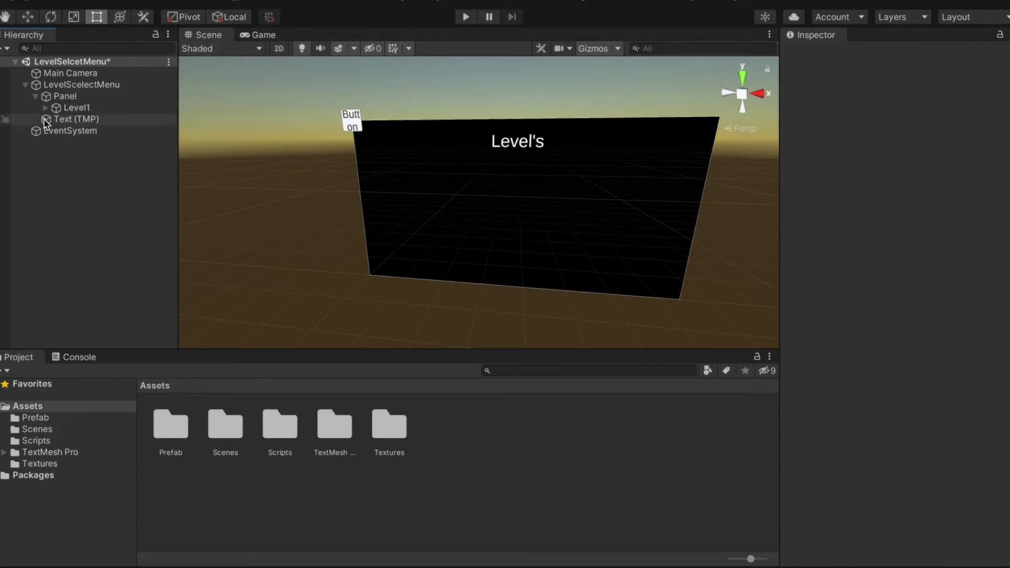
pyautogui.click(65, 142)
# Step: Change the Level1 button's label text to 1
pyautogui.click(45, 107)
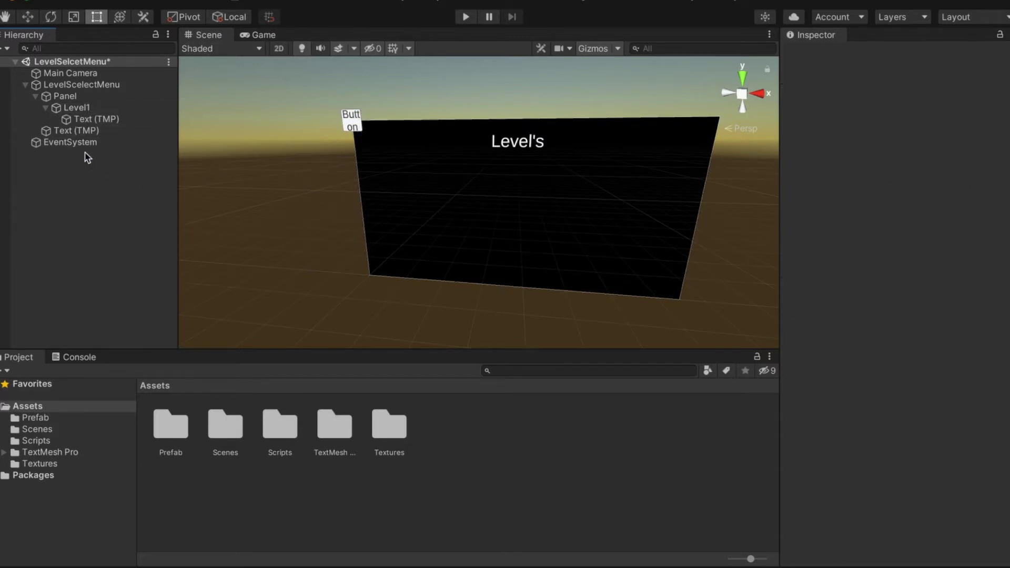
pyautogui.click(105, 120)
pyautogui.click(851, 326)
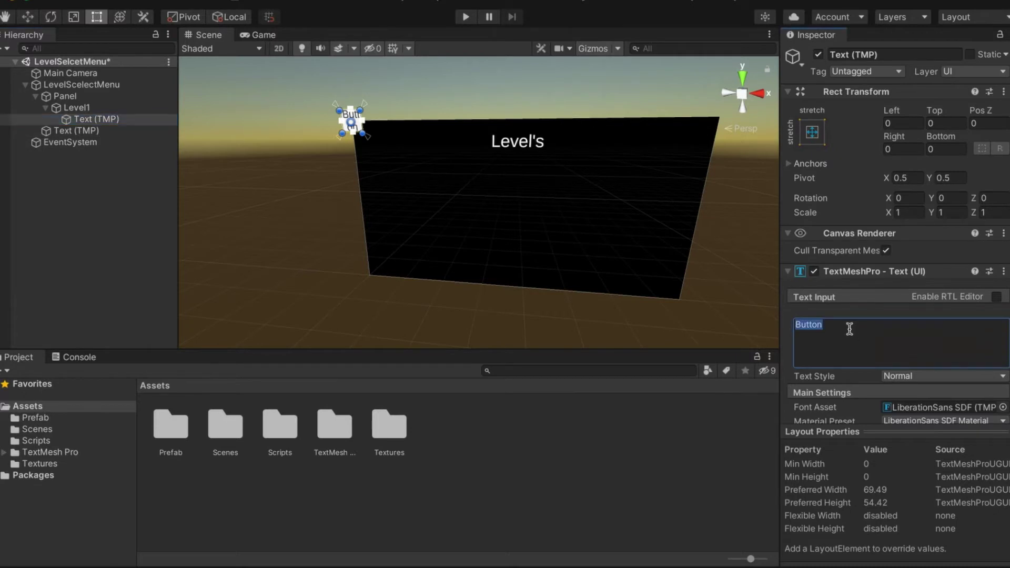
pyautogui.write('1')
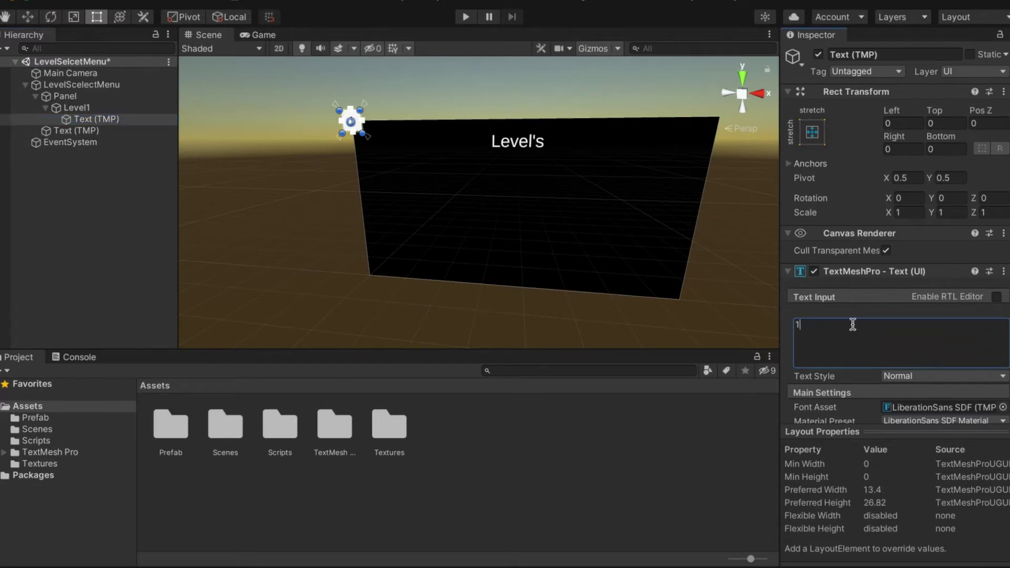
pyautogui.click(139, 243)
# Step: Set Level1's Source Image to the orange ButtonBG sprite
pyautogui.click(76, 108)
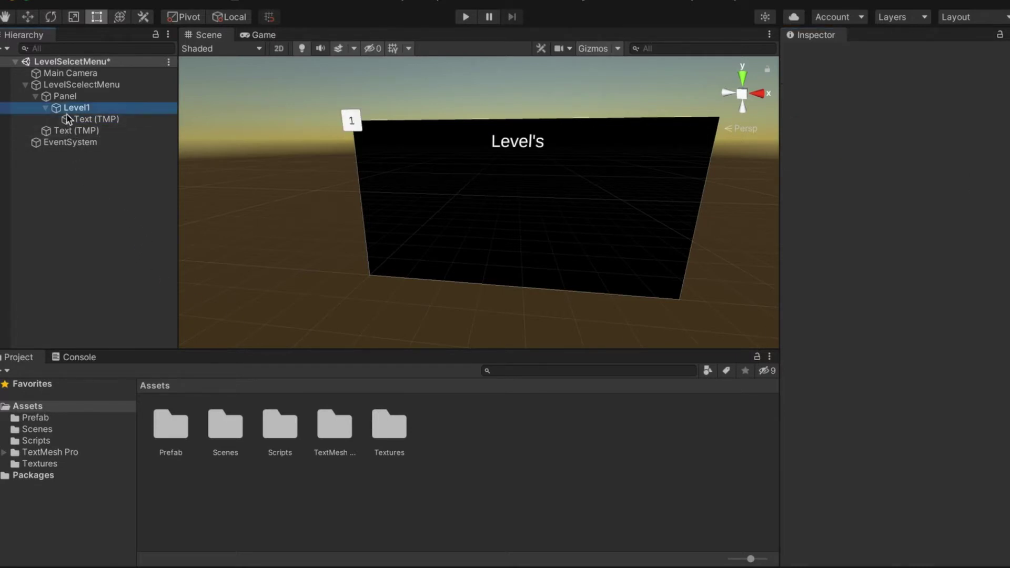
pyautogui.click(1004, 303)
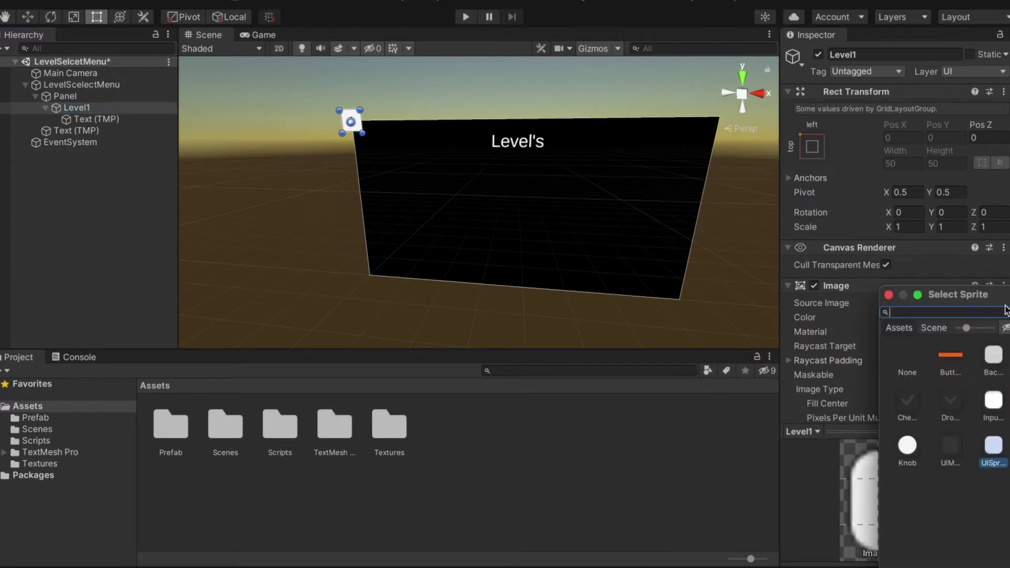
pyautogui.click(955, 359)
pyautogui.click(889, 294)
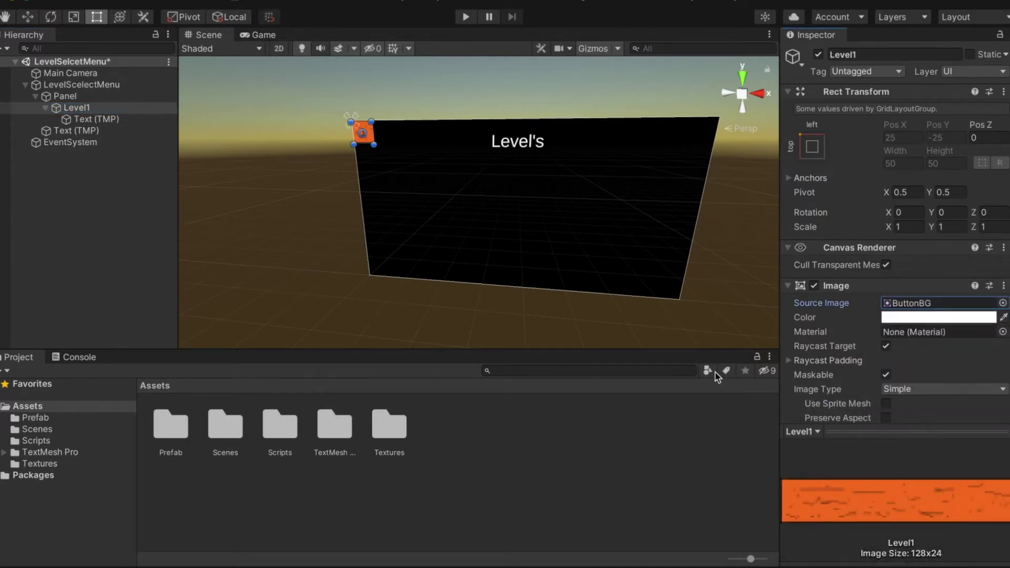
pyautogui.click(46, 107)
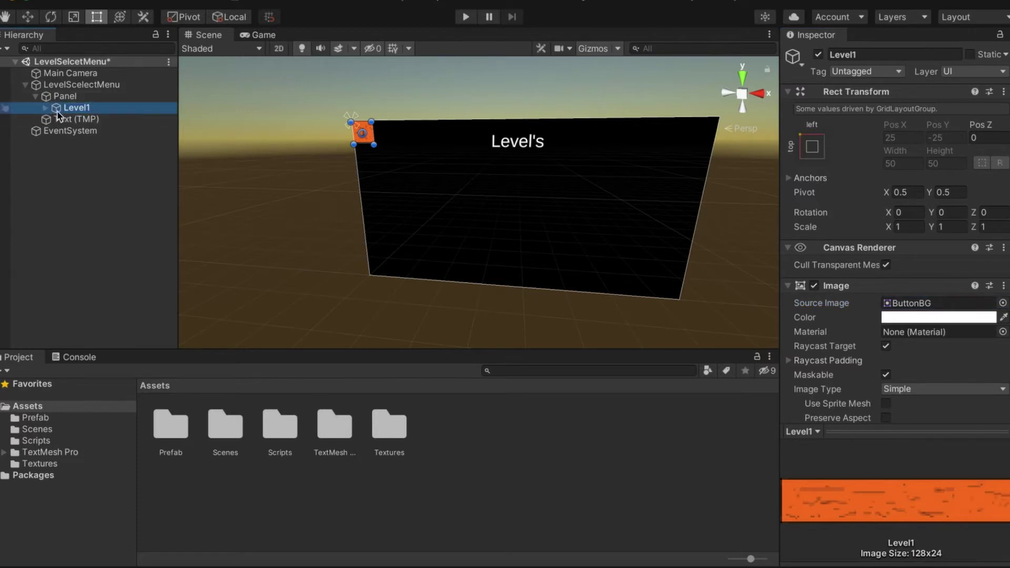
# Step: Move Level1 out of the Panel and remove the Panel's Grid Layout Group
pyautogui.moveTo(58, 110)
pyautogui.mouseDown()
pyautogui.moveTo(59, 89)
pyautogui.moveTo(62, 101)
pyautogui.mouseUp()
pyautogui.click(62, 107)
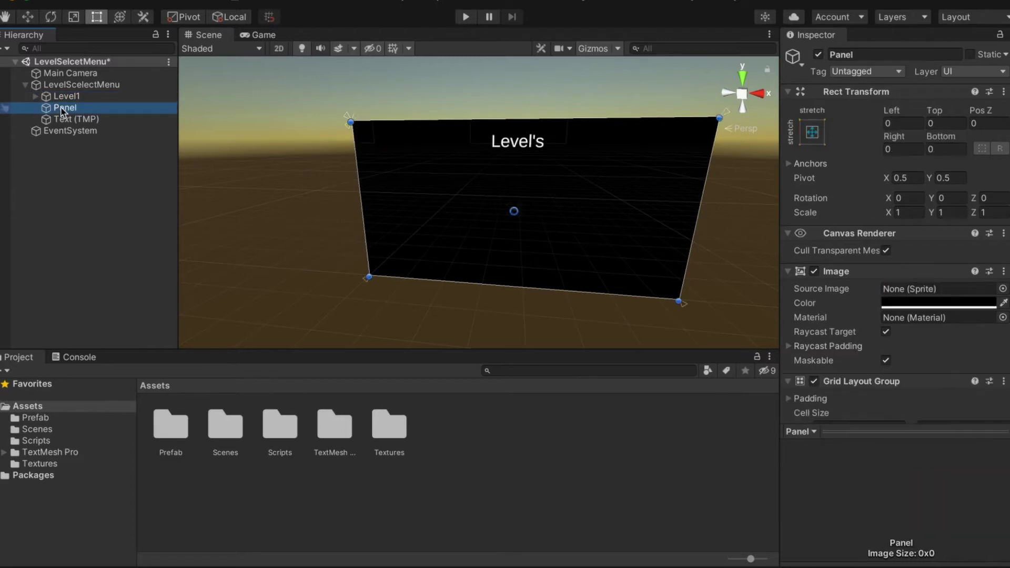
pyautogui.scroll(-5, 857, 310)
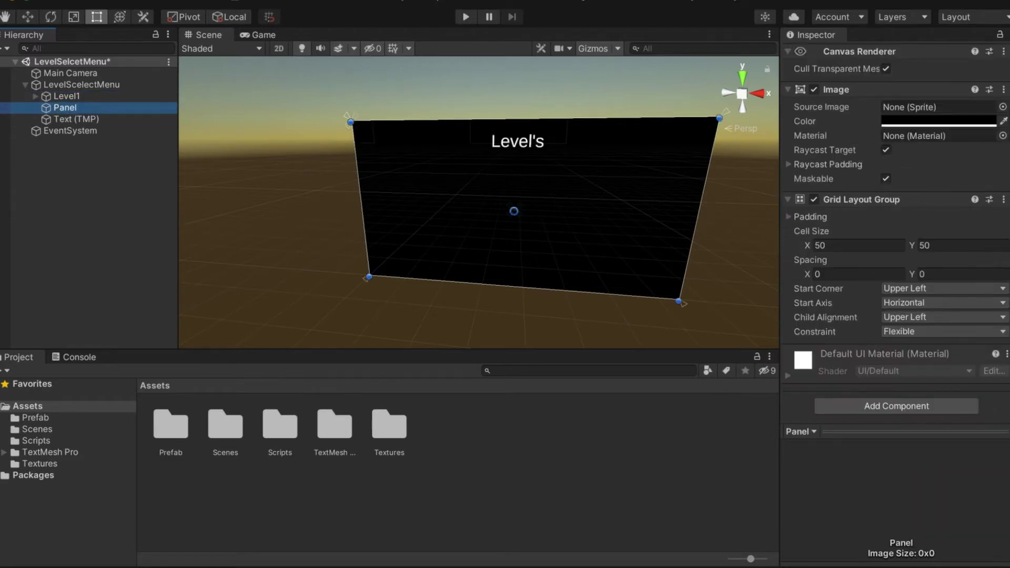
pyautogui.click(1004, 199)
pyautogui.click(895, 232)
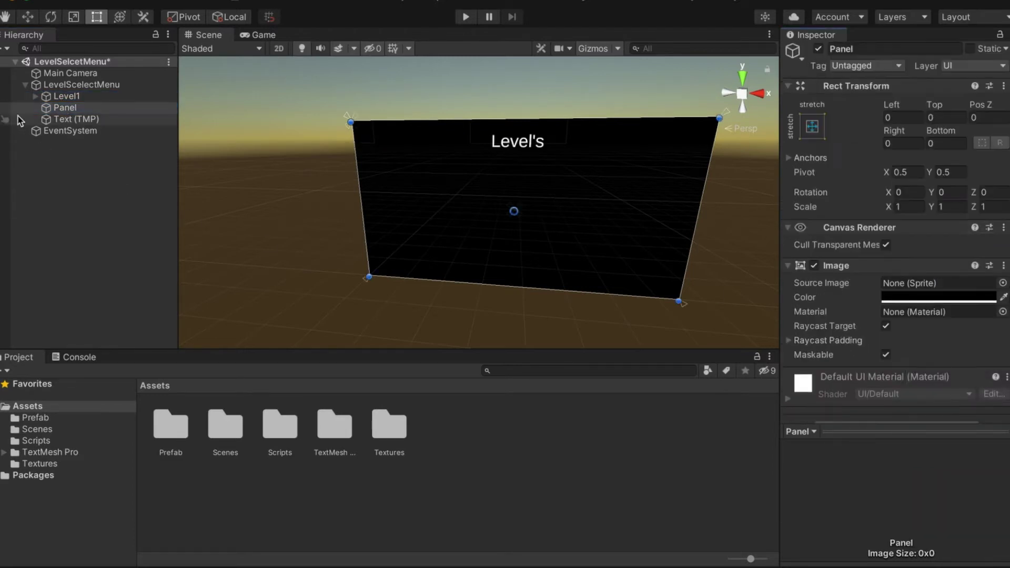
# Step: Create an empty GameObject stretched across the panel below the heading, containing Level1
pyautogui.rightClick(66, 85)
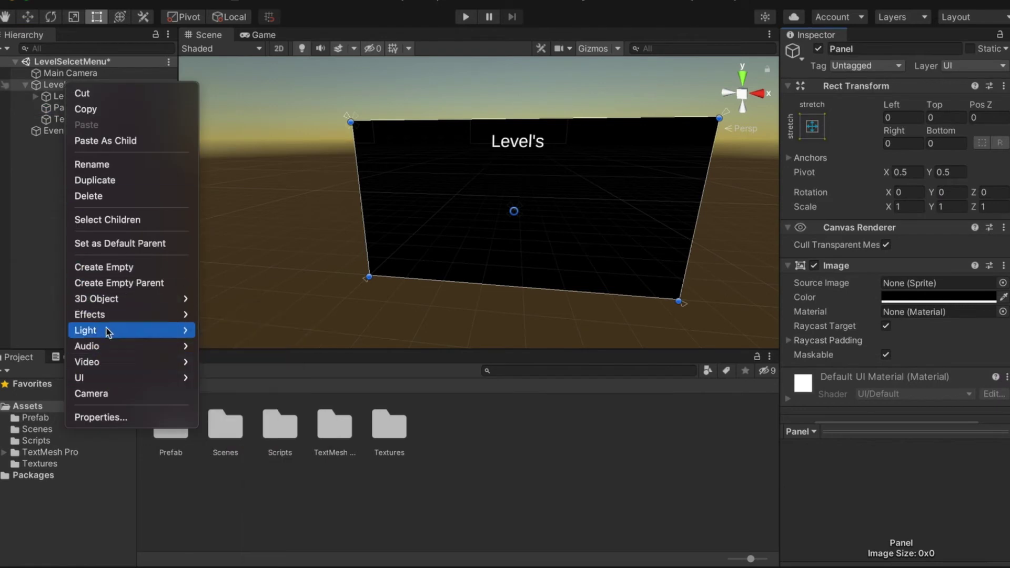
pyautogui.click(104, 267)
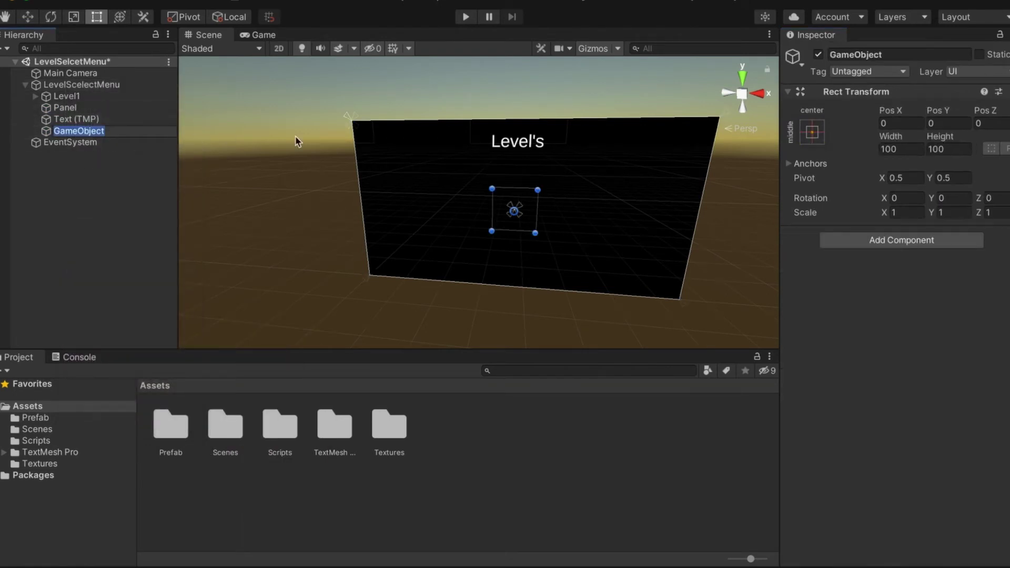
pyautogui.click(811, 135)
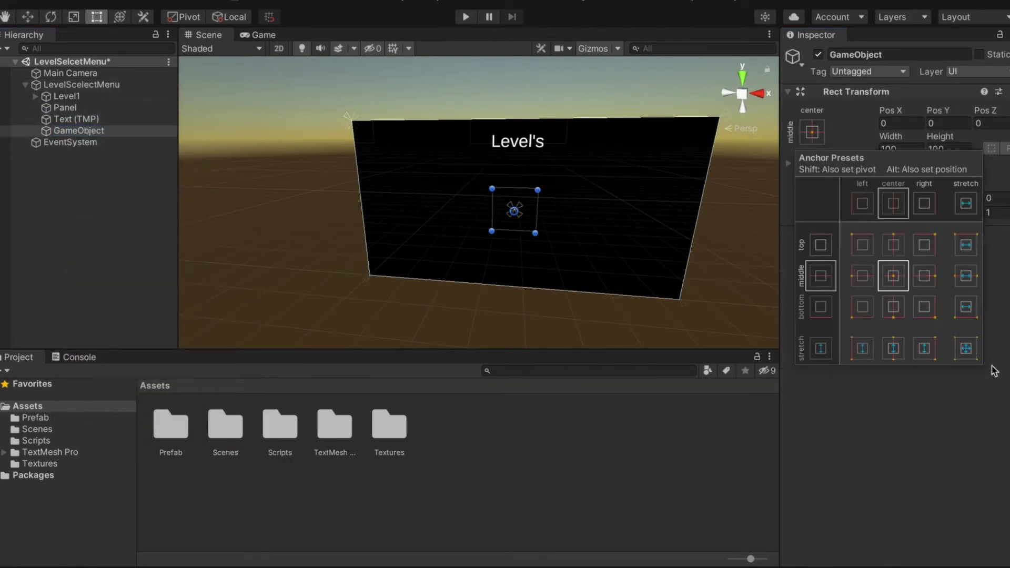
pyautogui.click(967, 349)
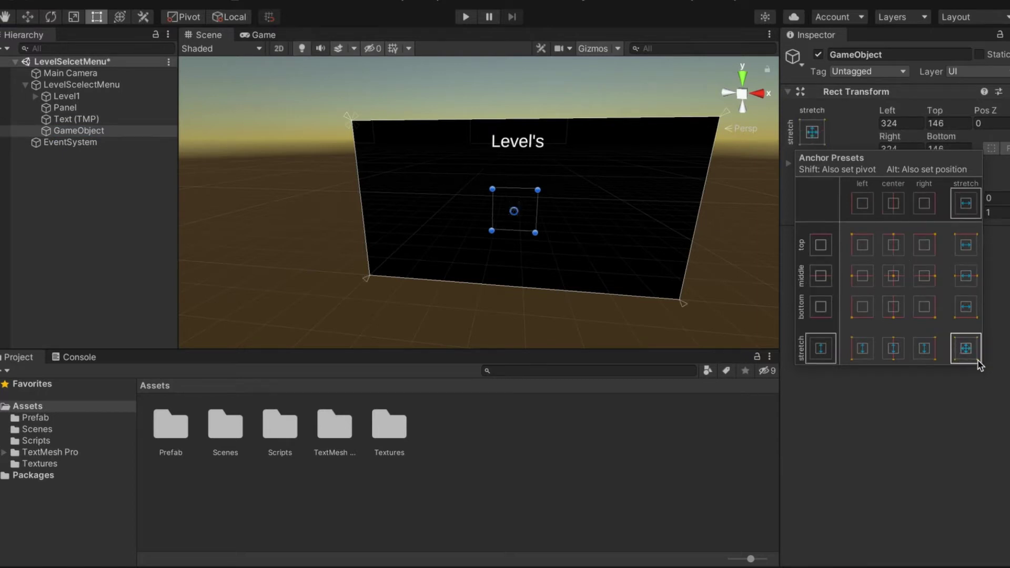
pyautogui.keyDown('alt'); pyautogui.click(976, 360); pyautogui.keyUp('alt')
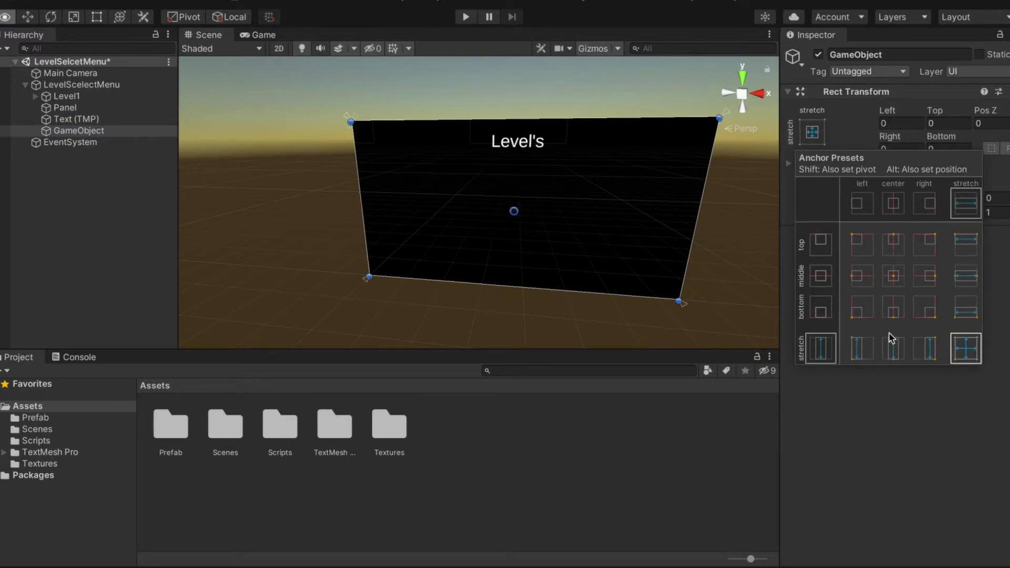
pyautogui.click(845, 132)
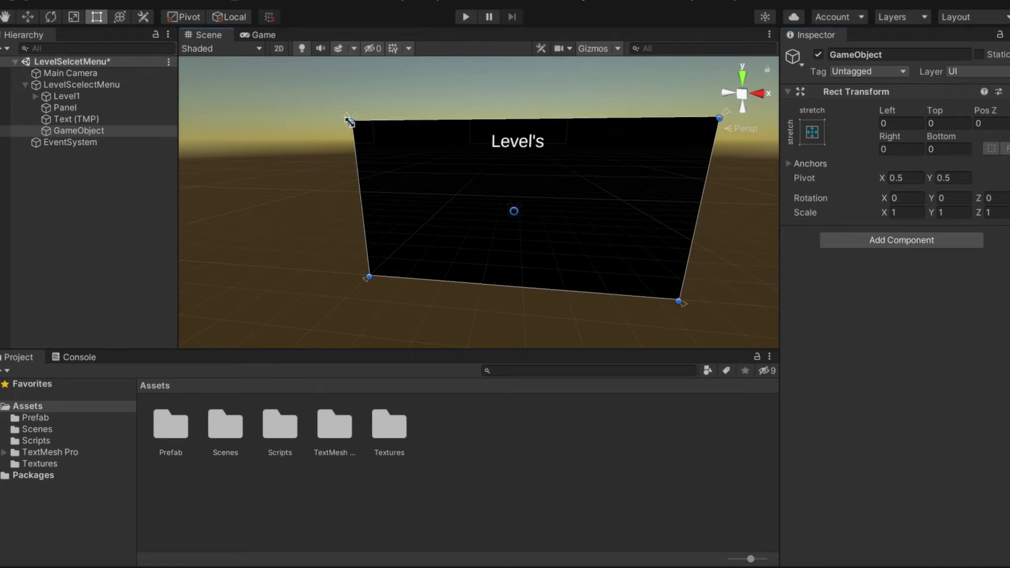
pyautogui.moveTo(350, 125); pyautogui.dragTo(349, 151)
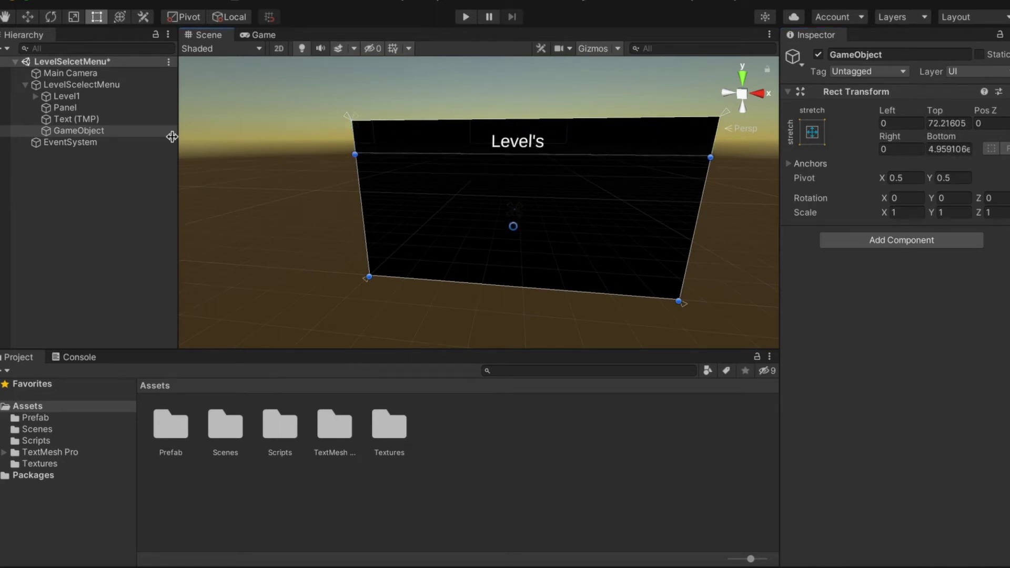
pyautogui.moveTo(66, 97); pyautogui.dragTo(71, 132)
# Step: Add a Grid Layout Group to the GameObject container with Cell Size 50 × 50
pyautogui.click(79, 119)
pyautogui.rightClick(79, 119)
pyautogui.click(902, 240)
pyautogui.write('gri')
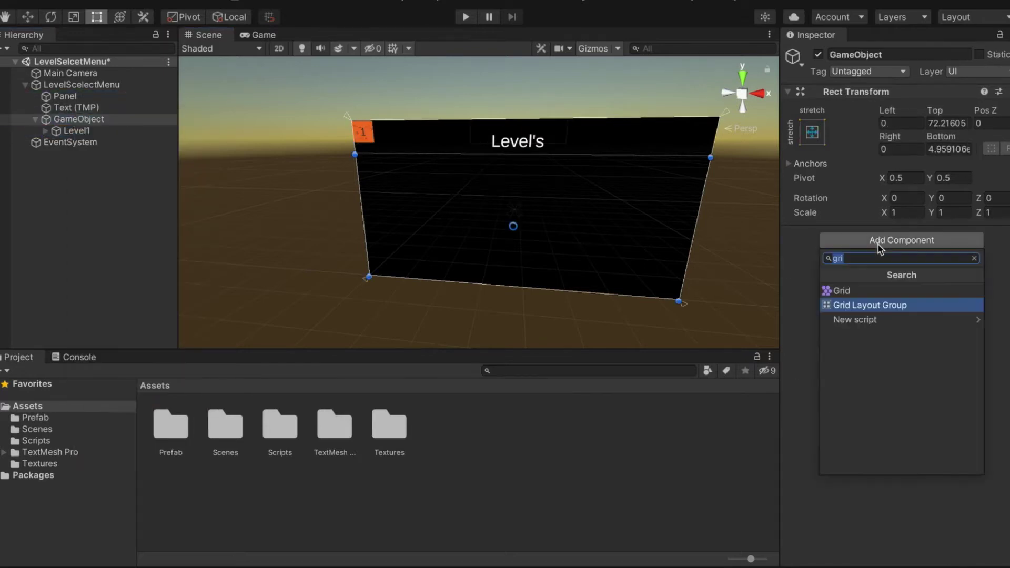
pyautogui.click(861, 306)
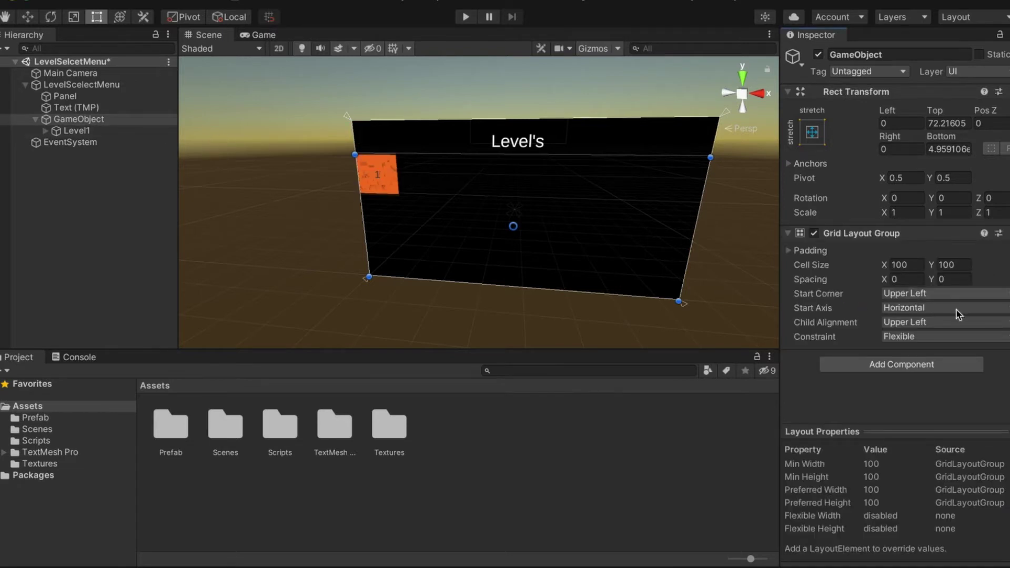
pyautogui.click(911, 266)
pyautogui.write('50')
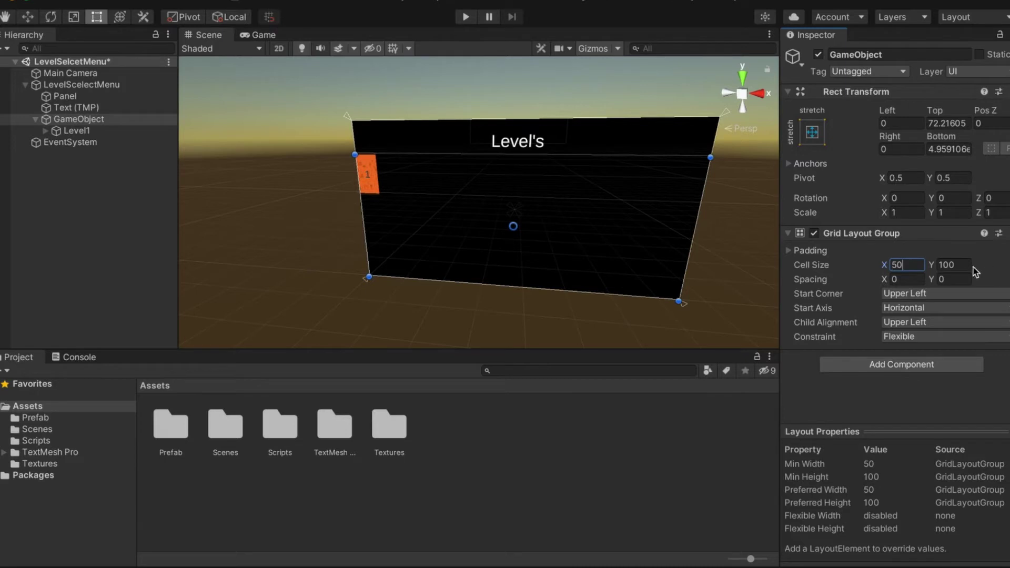
pyautogui.click(968, 266)
pyautogui.write('050')
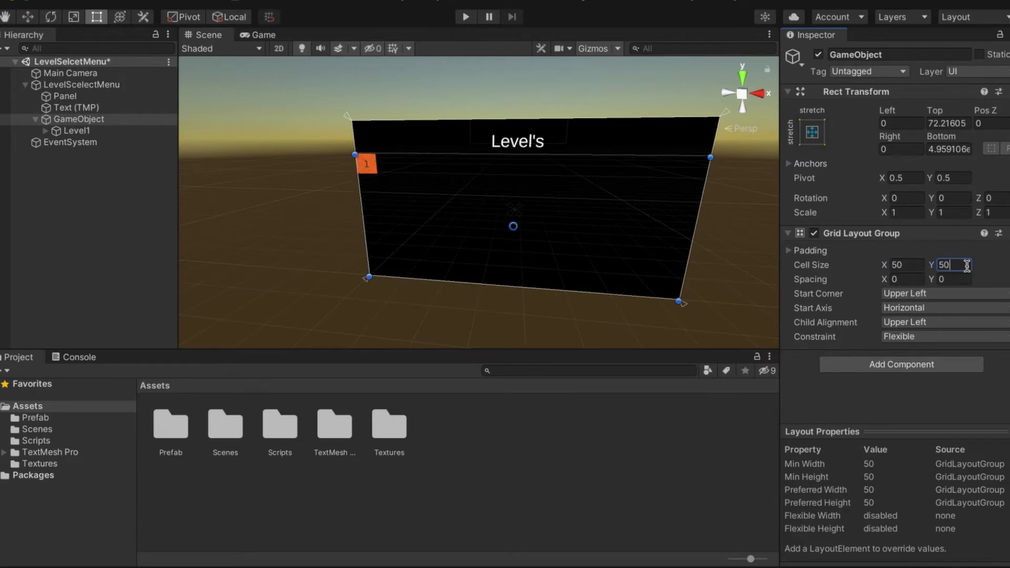
# Step: Rename the container to 'LevelHolder'
pyautogui.rightClick(80, 124)
pyautogui.click(128, 203)
pyautogui.rightClick(102, 119)
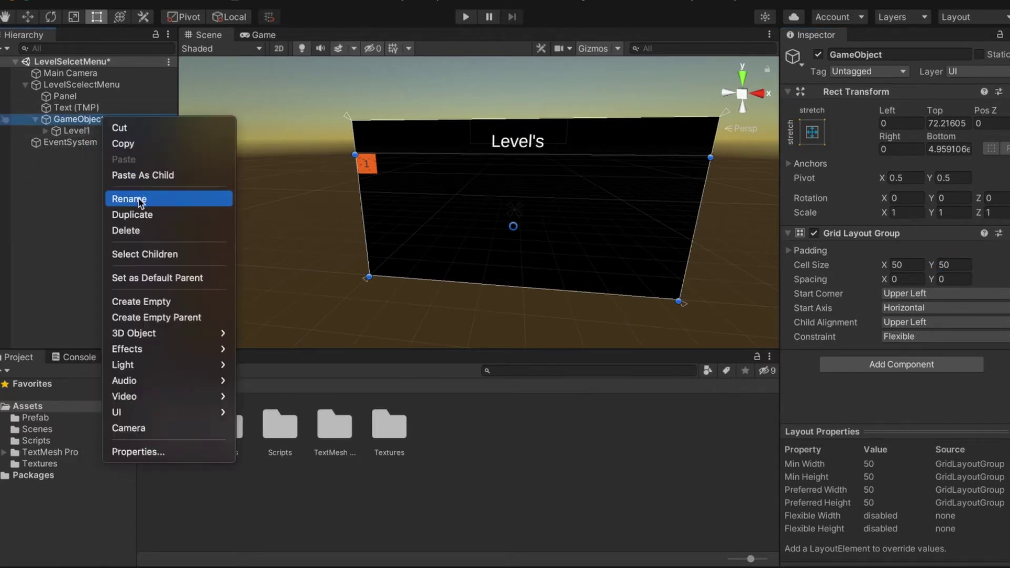
pyautogui.click(140, 195)
pyautogui.write('Gr')
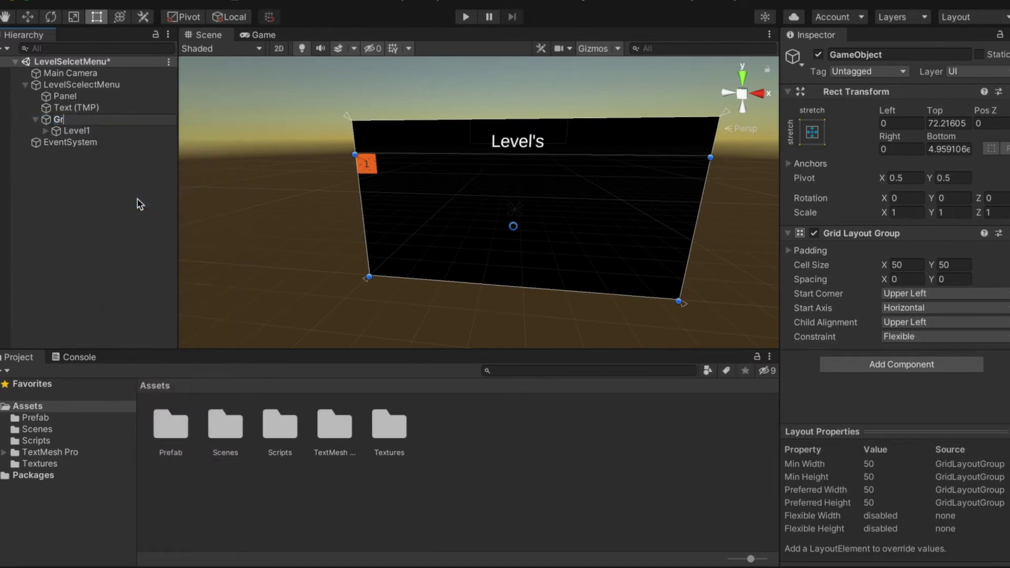
pyautogui.write('idL')
pyautogui.write('ayoy')
pyautogui.press('BackSpace')
pyautogui.press('BackSpace')
pyautogui.press('BackSpace')
pyautogui.press('BackSpace')
pyautogui.press('BackSpace')
pyautogui.press('BackSpace')
pyautogui.press('BackSpace')
pyautogui.press('BackSpace')
pyautogui.press('BackSpace')
pyautogui.press('BackSpace')
pyautogui.press('BackSpace')
pyautogui.press('BackSpace')
pyautogui.press('BackSpace')
pyautogui.press('BackSpace')
pyautogui.write('LevelHolder')
pyautogui.click(106, 208)
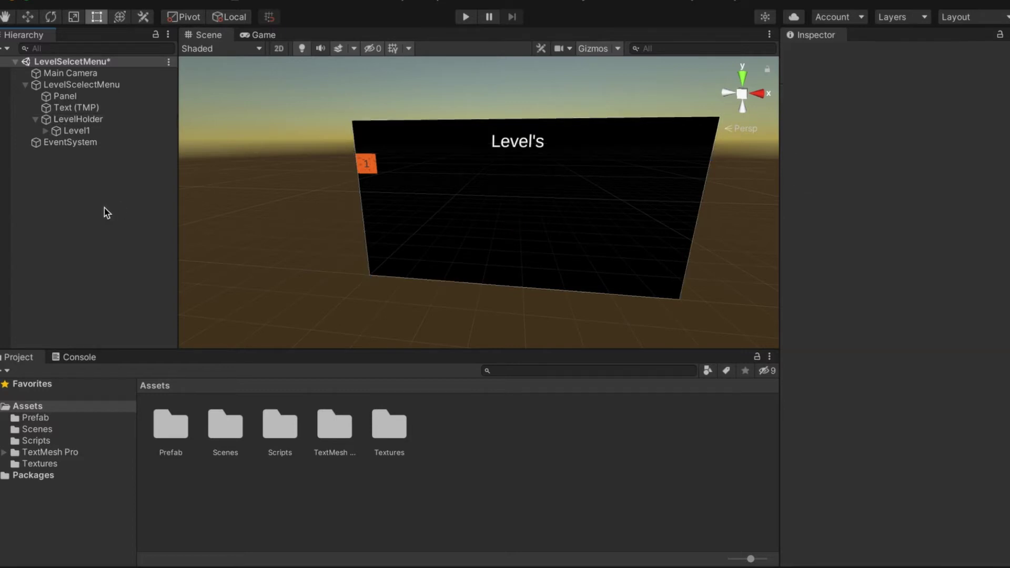
# Step: Duplicate Level1 into Level1 (1) and inspect both orange buttons in the Scene view
pyautogui.rightClick(68, 133)
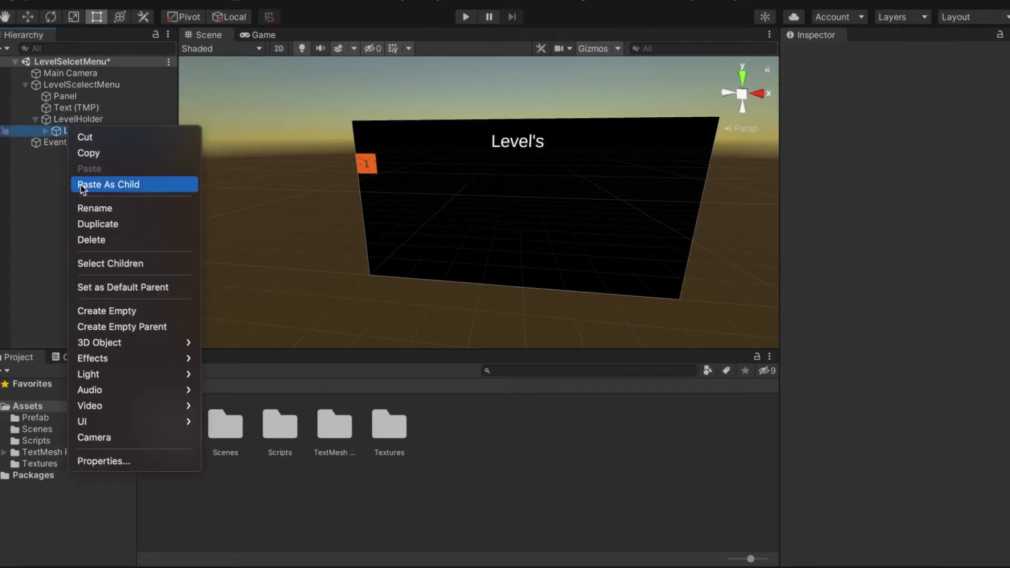
pyautogui.click(88, 223)
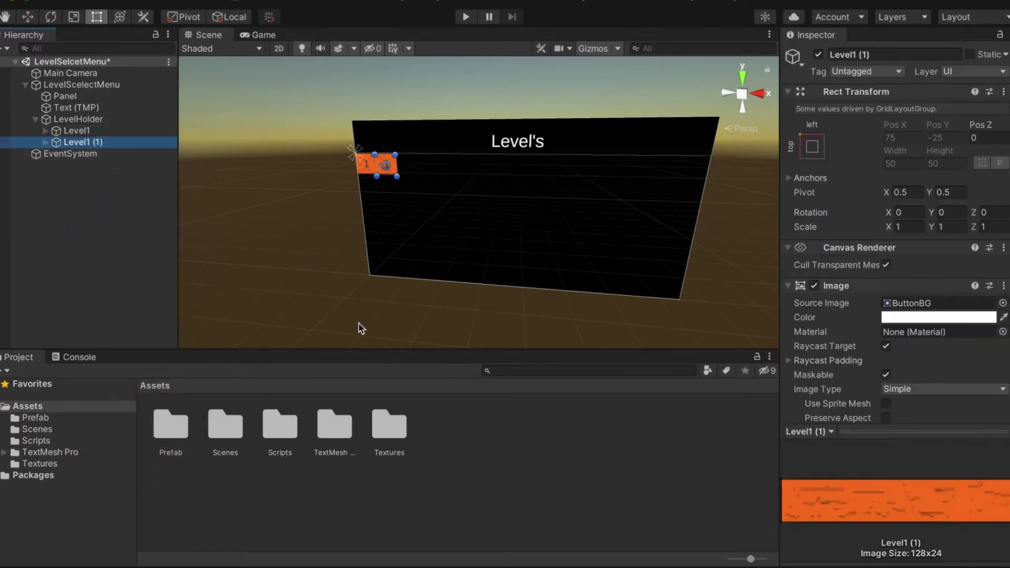
pyautogui.click(314, 226)
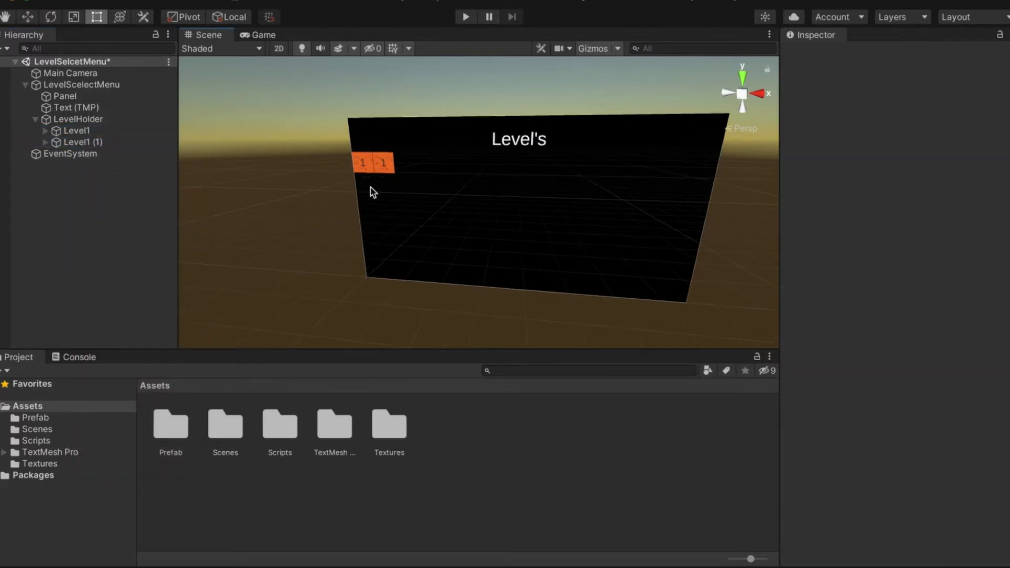
pyautogui.scroll(5, 370, 192)
pyautogui.keyDown('alt'); pyautogui.moveTo(326, 196); pyautogui.dragTo(102, 176); pyautogui.keyUp('alt')
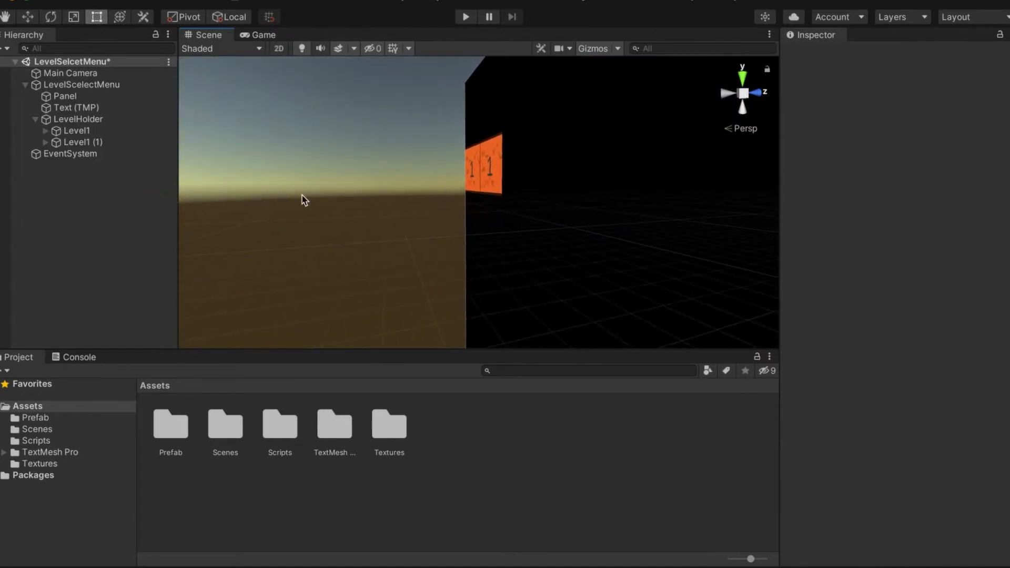
pyautogui.scroll(3, 412, 185)
pyautogui.scroll(5, 394, 194)
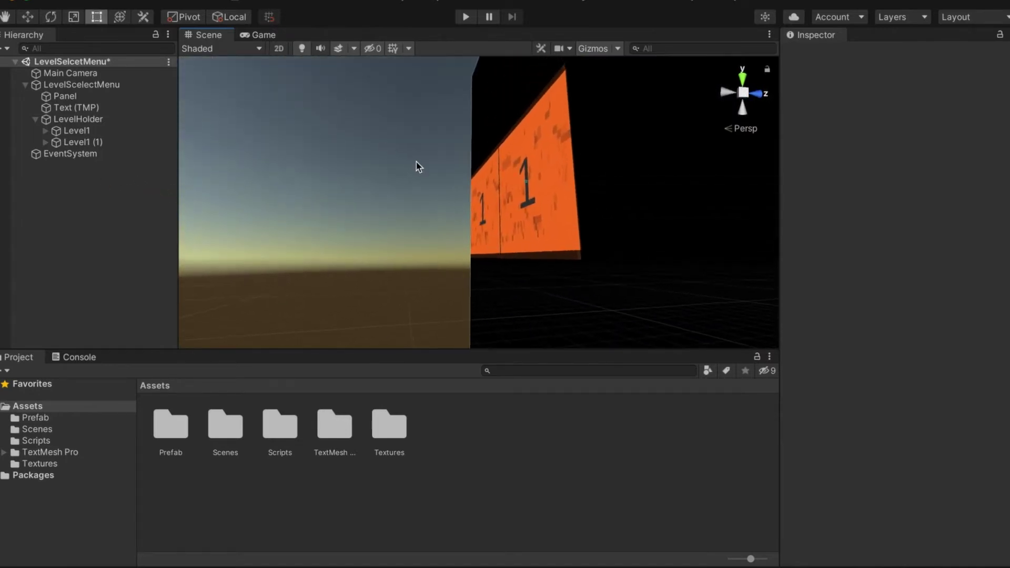
pyautogui.keyDown('alt'); pyautogui.moveTo(440, 194); pyautogui.dragTo(750, 242); pyautogui.keyUp('alt')
pyautogui.scroll(-6, 559, 211)
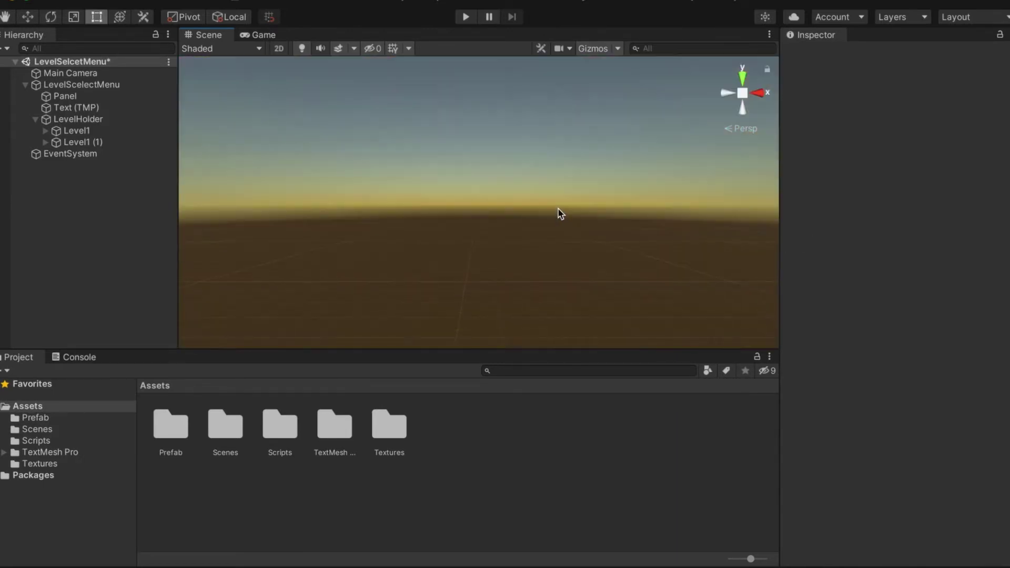
pyautogui.scroll(-4, 557, 211)
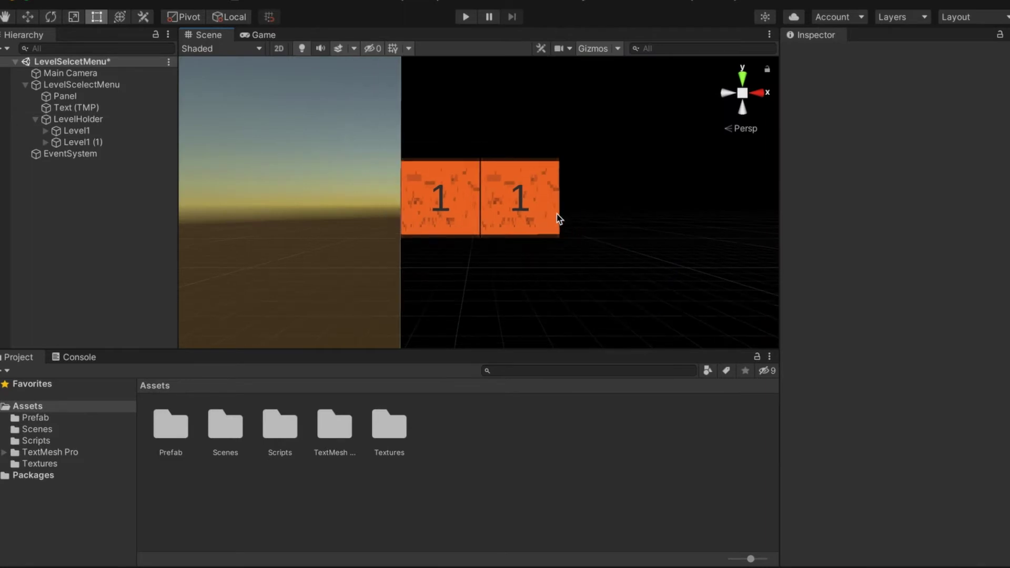
pyautogui.click(74, 120)
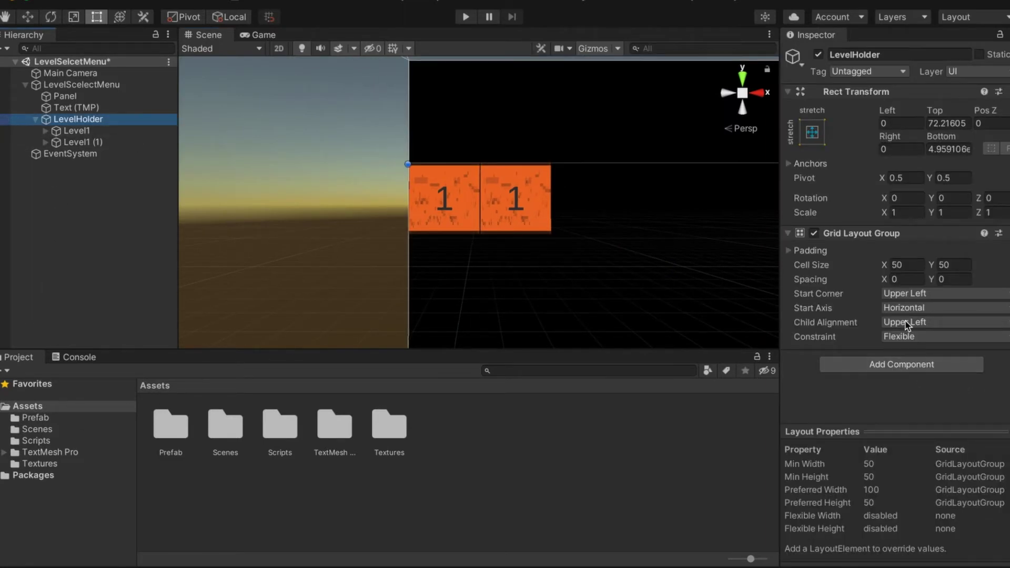
# Step: Set the LevelHolder Grid Layout Group spacing to 10 by 10
pyautogui.click(907, 279)
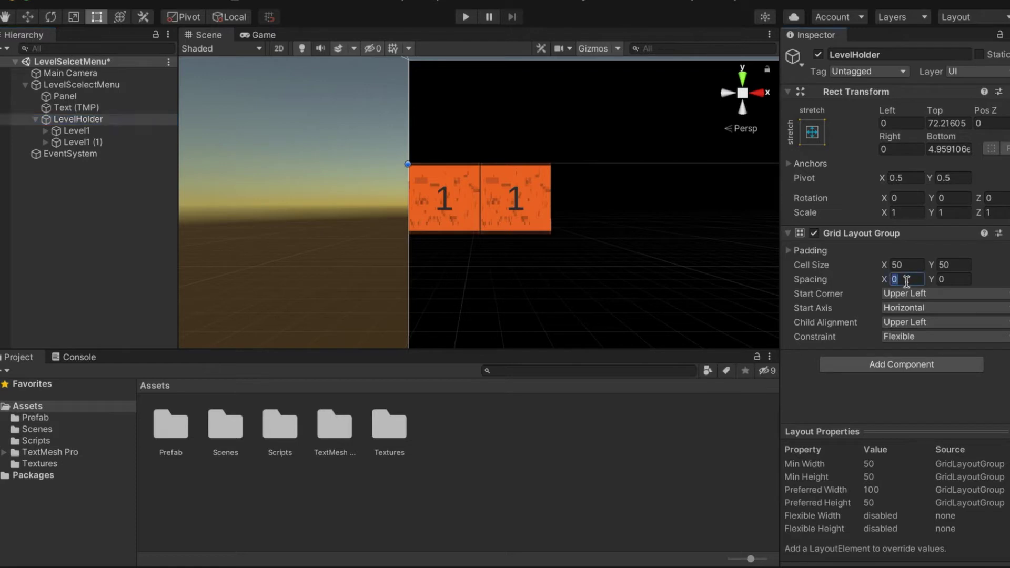
pyautogui.write('10')
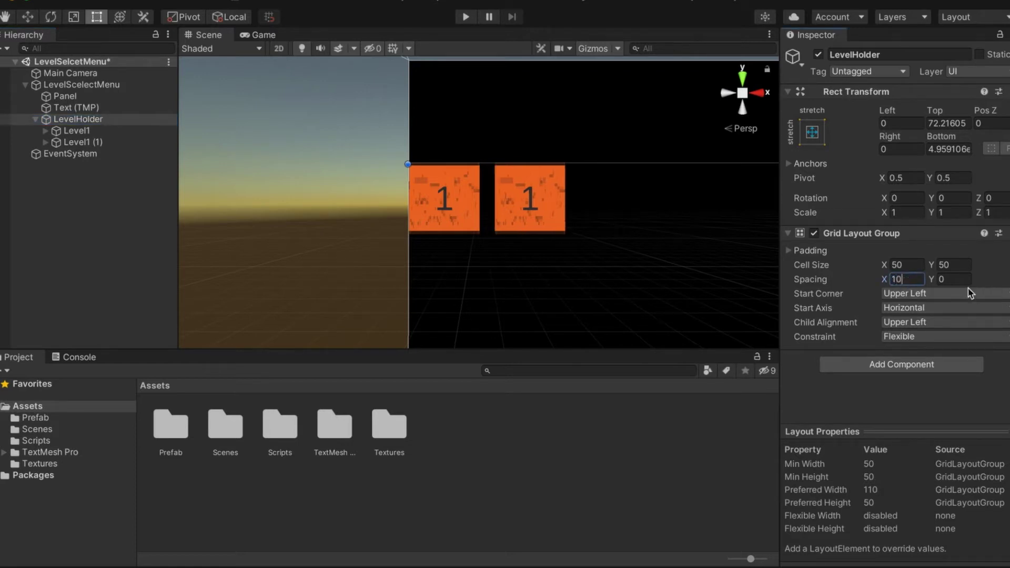
pyautogui.click(961, 281)
pyautogui.write('10')
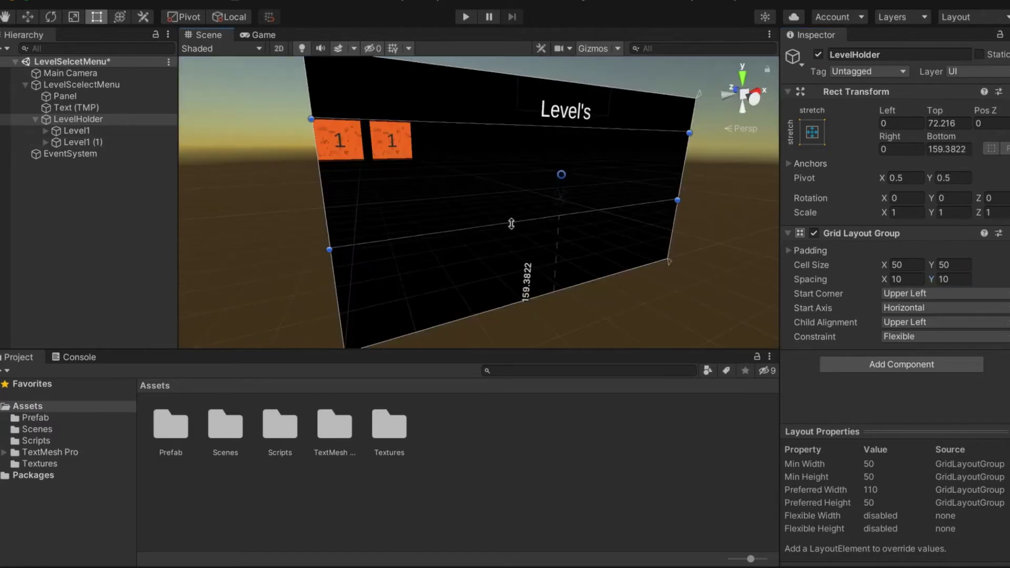
# Step: Pull in LevelHolder's top and bottom edges, anchor it middle-center at Pos Y 0
pyautogui.moveTo(526, 295); pyautogui.dragTo(528, 263)
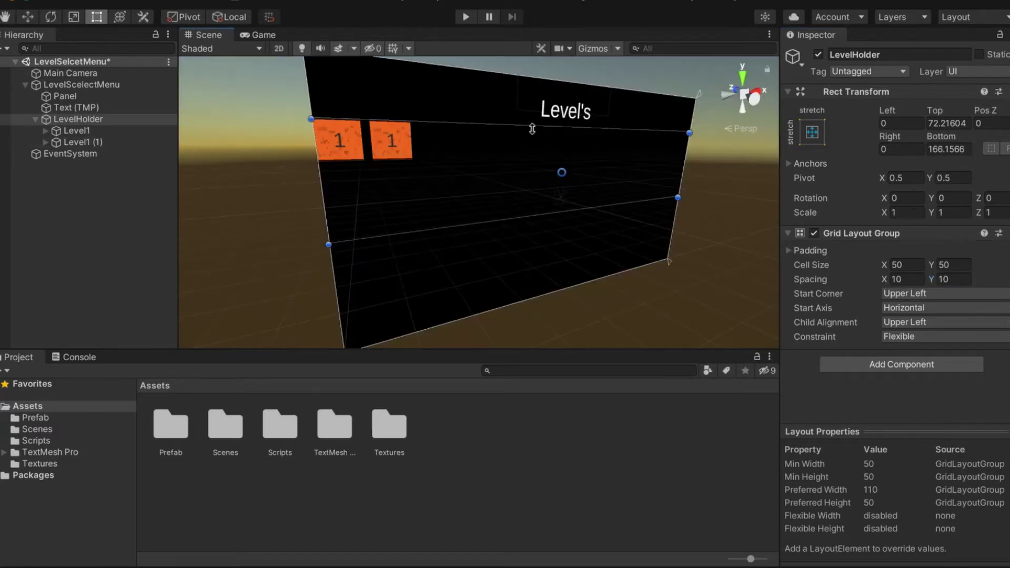
pyautogui.moveTo(532, 129); pyautogui.dragTo(532, 179)
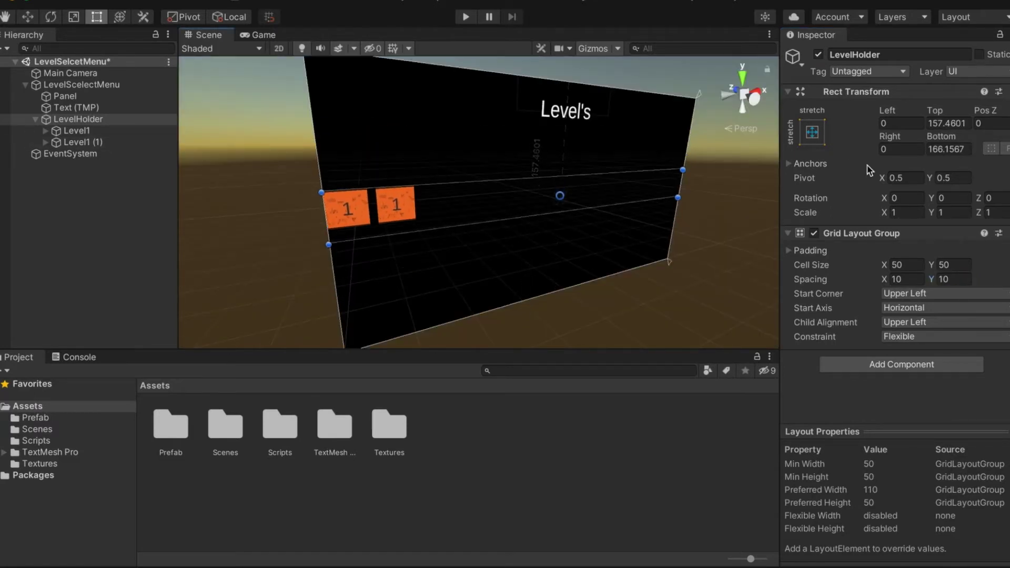
pyautogui.click(813, 132)
pyautogui.click(894, 277)
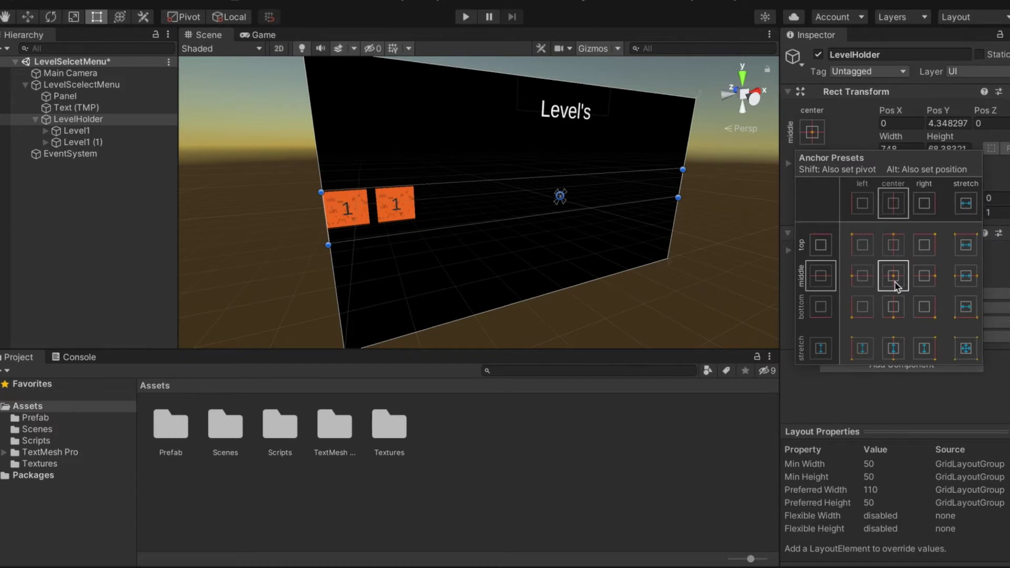
pyautogui.keyDown('alt'); pyautogui.click(894, 276); pyautogui.keyUp('alt')
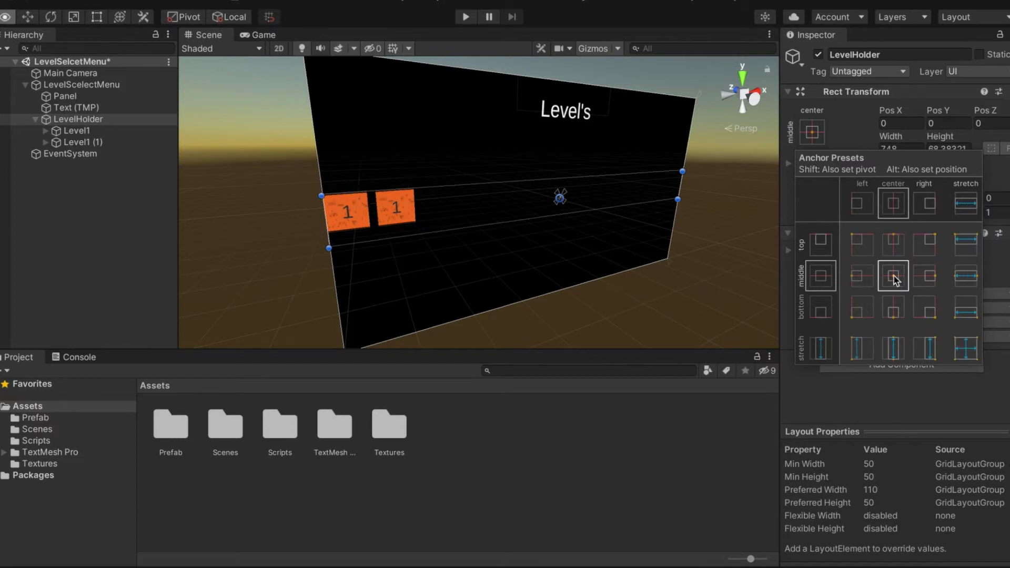
pyautogui.click(709, 270)
pyautogui.doubleClick(77, 119)
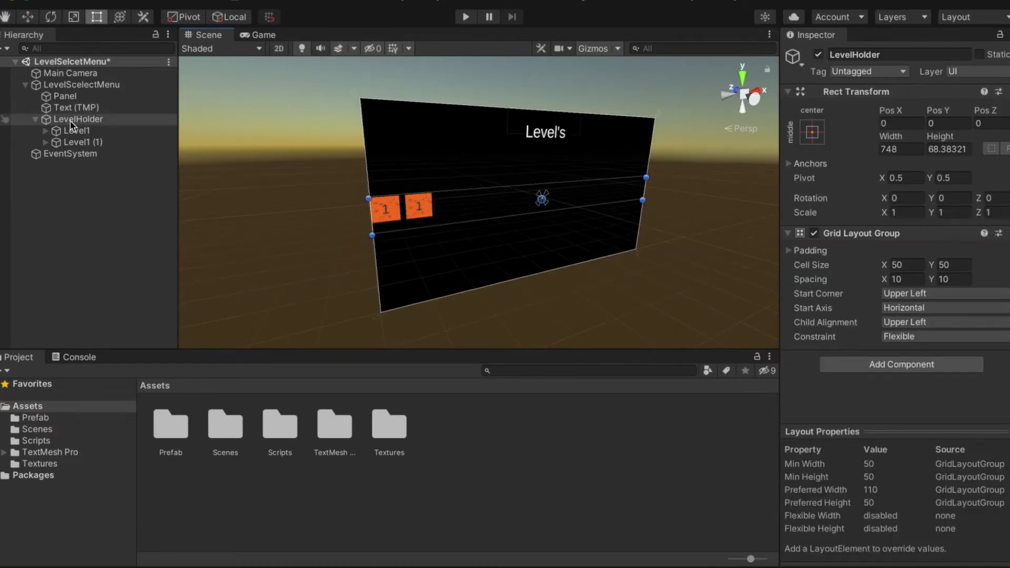
# Step: Duplicate the Level1 button until Level1 through Level1 (9) exist in LevelHolder
pyautogui.rightClick(71, 131)
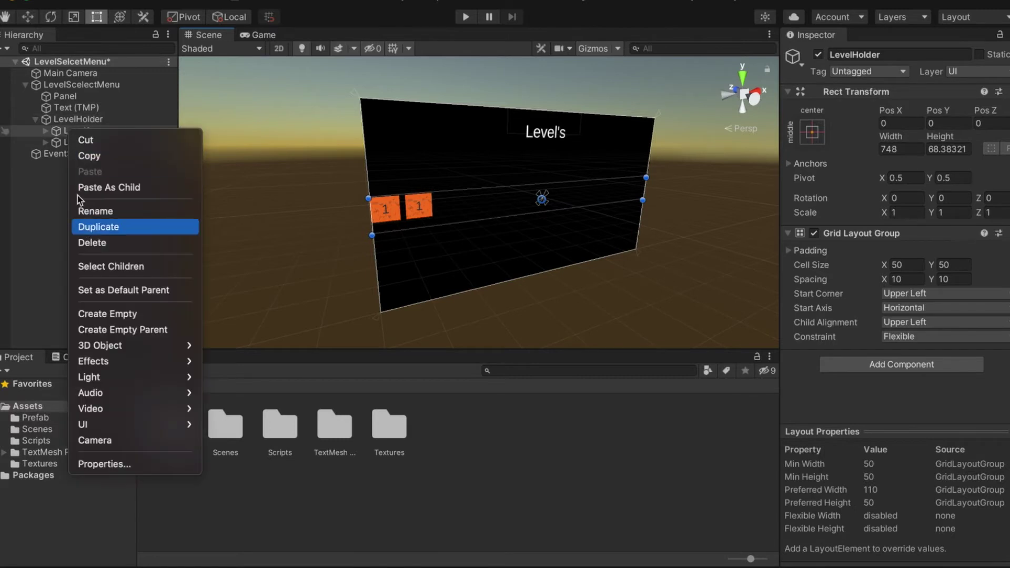
pyautogui.click(87, 227)
pyautogui.rightClick(70, 132)
pyautogui.click(84, 227)
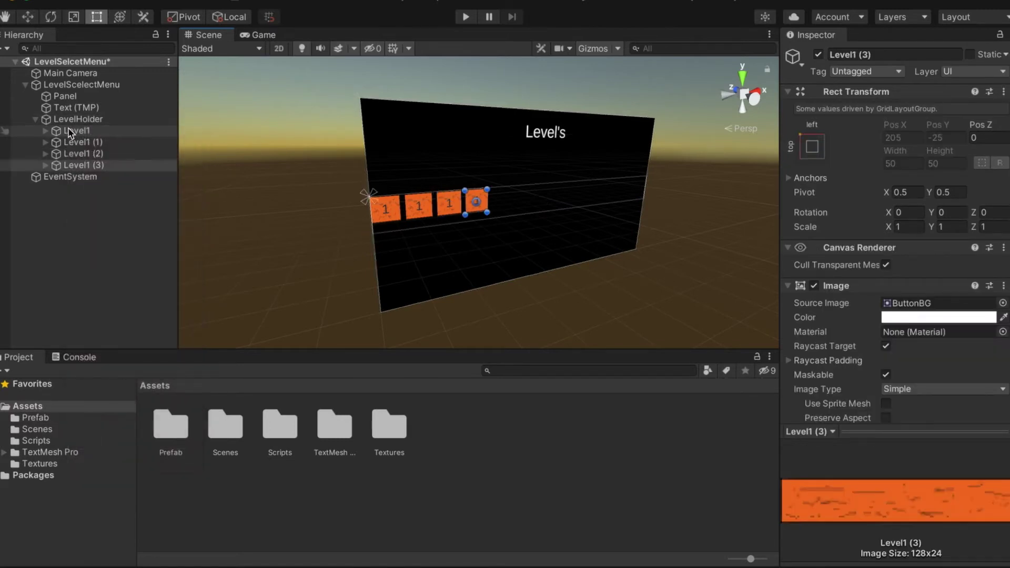
pyautogui.rightClick(71, 131)
pyautogui.click(85, 223)
pyautogui.rightClick(72, 131)
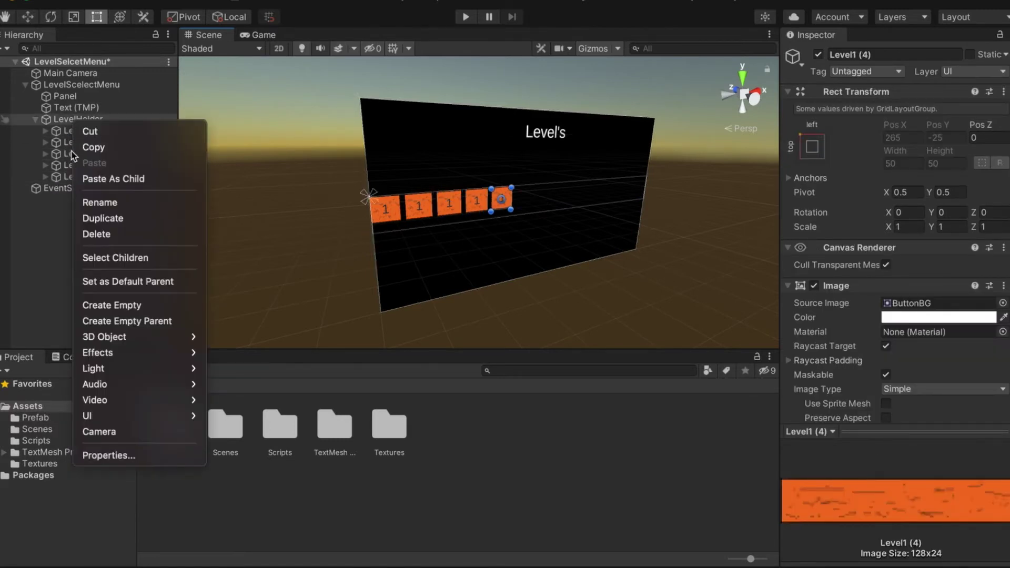
pyautogui.click(70, 133)
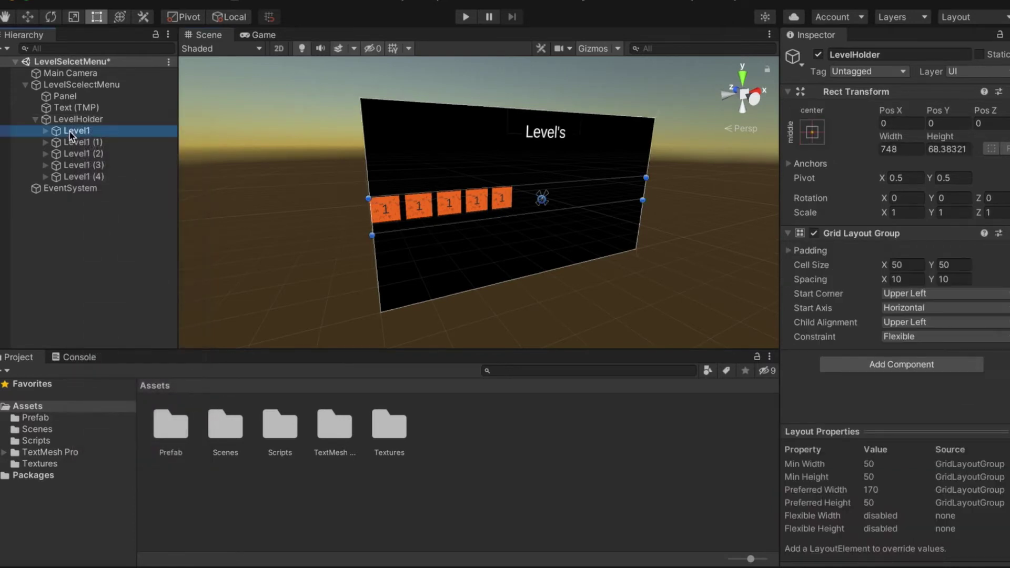
pyautogui.hotkey('ctrl', 'd')
pyautogui.hotkey('ctrl', 'd')
pyautogui.hotkey('ctrl', 'd')
pyautogui.hotkey('ctrl', 'd')
pyautogui.hotkey('ctrl', 'd')
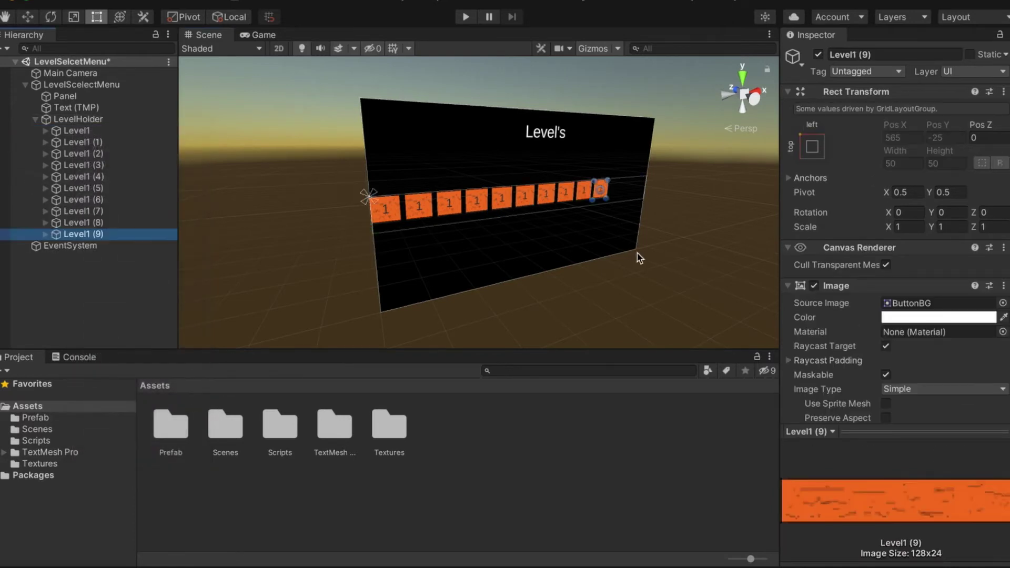
pyautogui.click(86, 120)
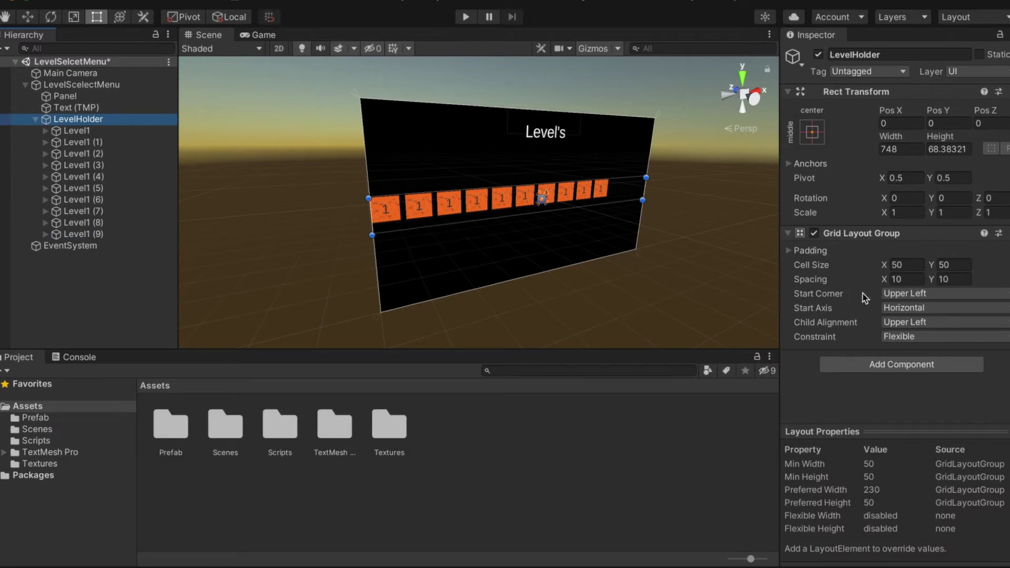
# Step: Set LevelHolder's grid Cell Size X and Y to 65 and zoom in on the button row
pyautogui.click(907, 266)
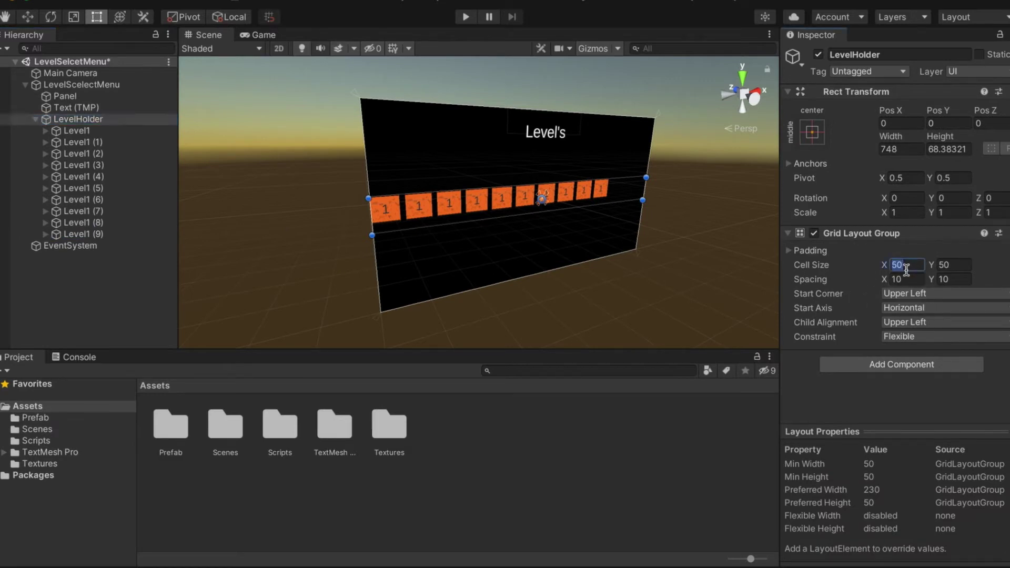
pyautogui.write('51')
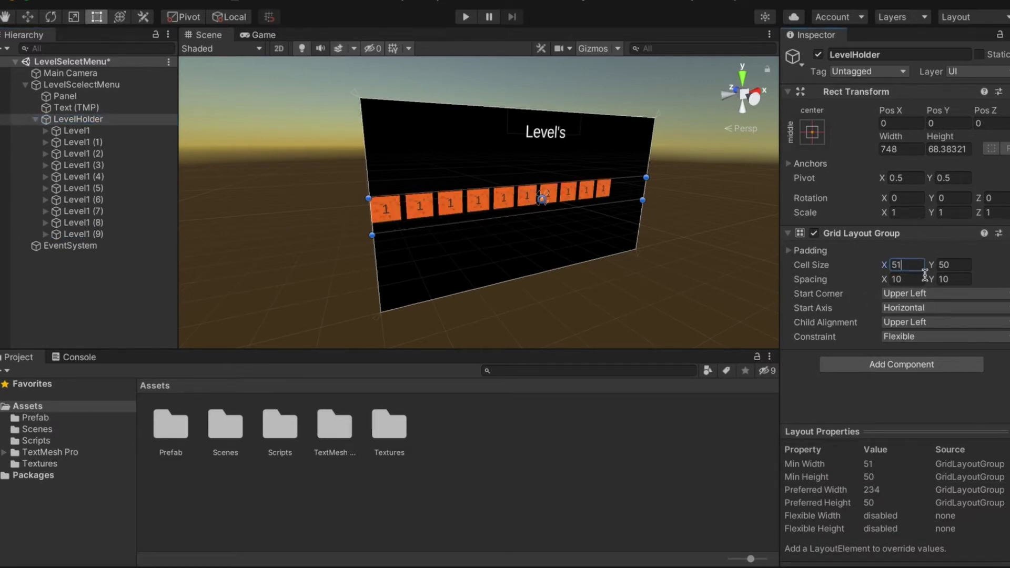
pyautogui.click(962, 263)
pyautogui.press('BackSpace')
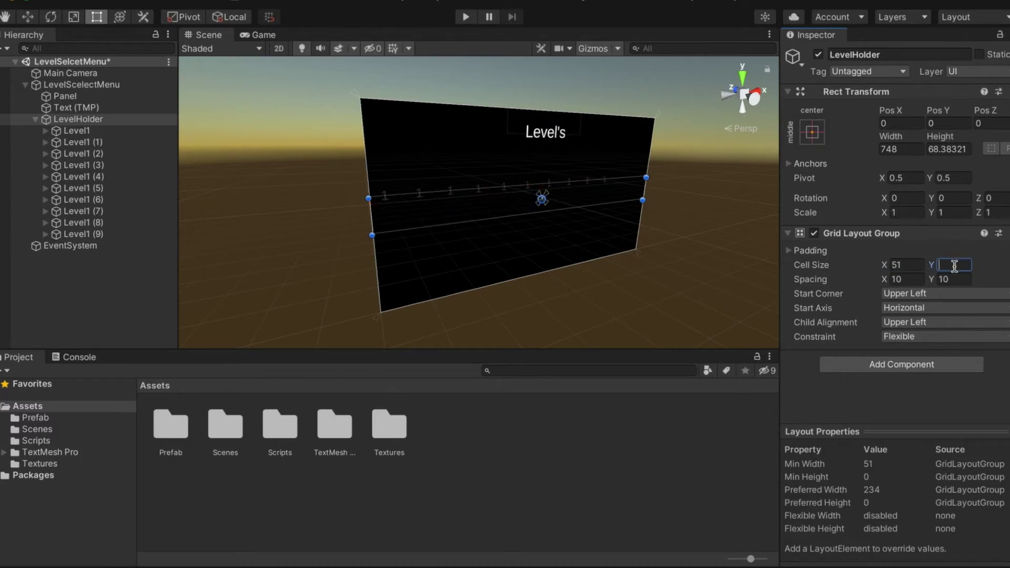
pyautogui.write('65')
pyautogui.click(906, 265)
pyautogui.write('65')
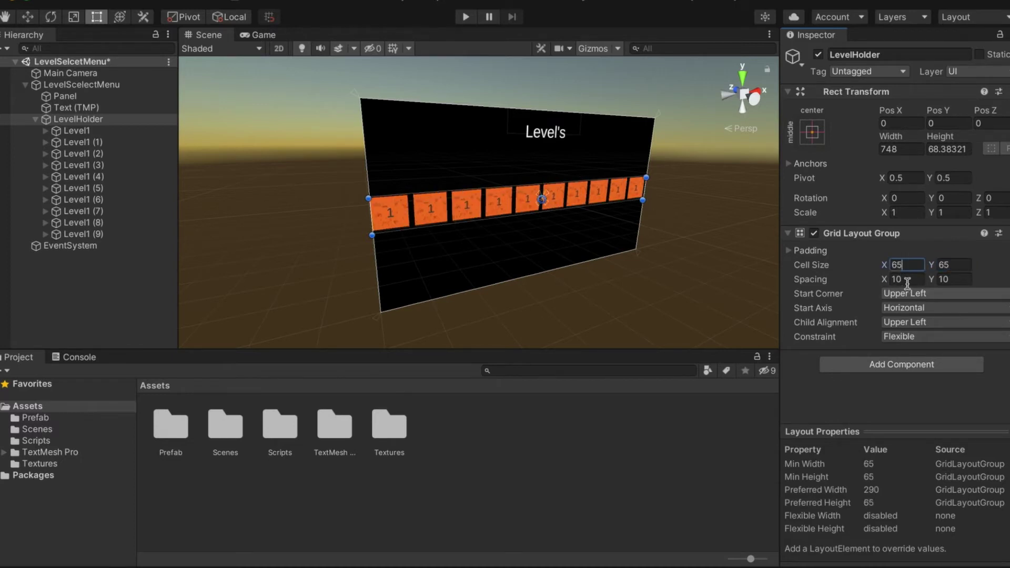
pyautogui.keyDown('alt'); pyautogui.moveTo(673, 244); pyautogui.dragTo(415, 228); pyautogui.keyUp('alt')
pyautogui.scroll(-5, 447, 237)
pyautogui.scroll(-1, 478, 237)
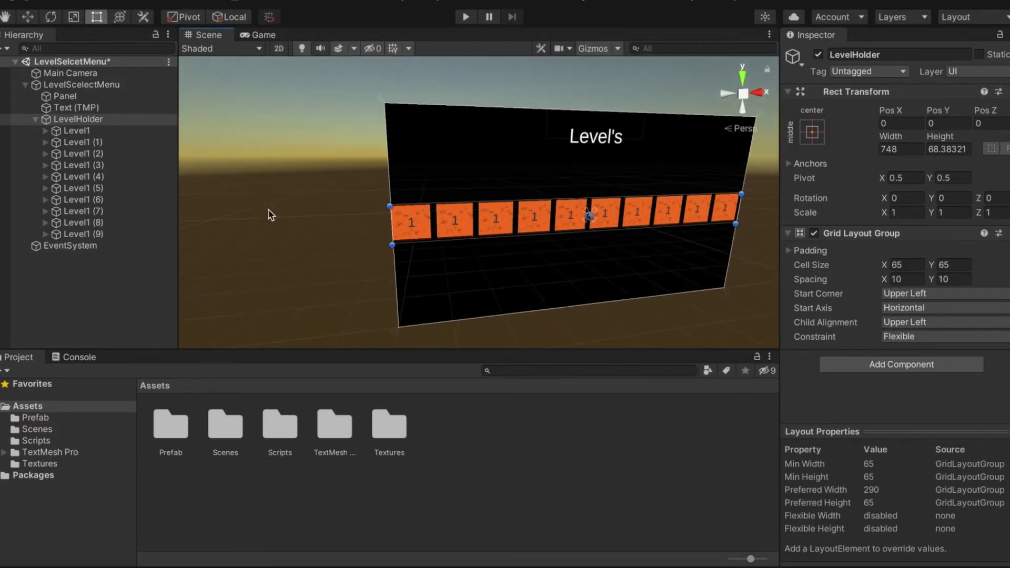
pyautogui.click(42, 145)
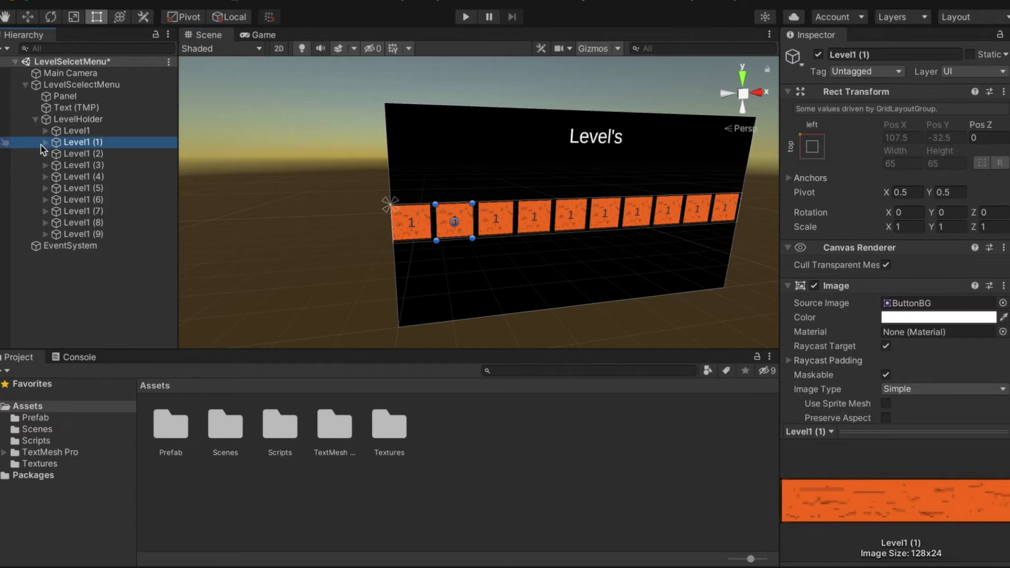
# Step: Change the second, third and fourth buttons' label text to 2, 3 and 4
pyautogui.click(45, 142)
pyautogui.click(96, 153)
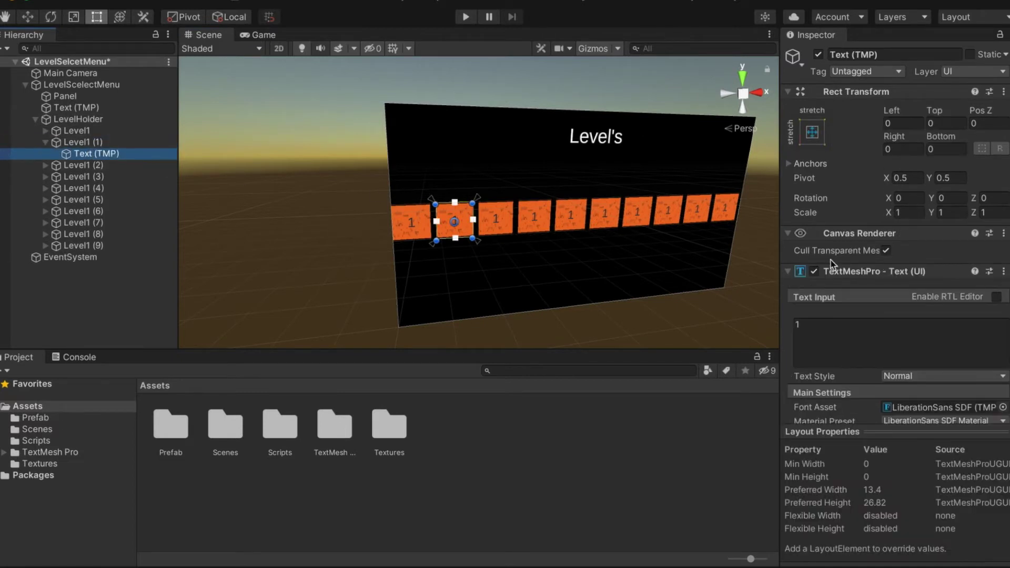
pyautogui.click(849, 321)
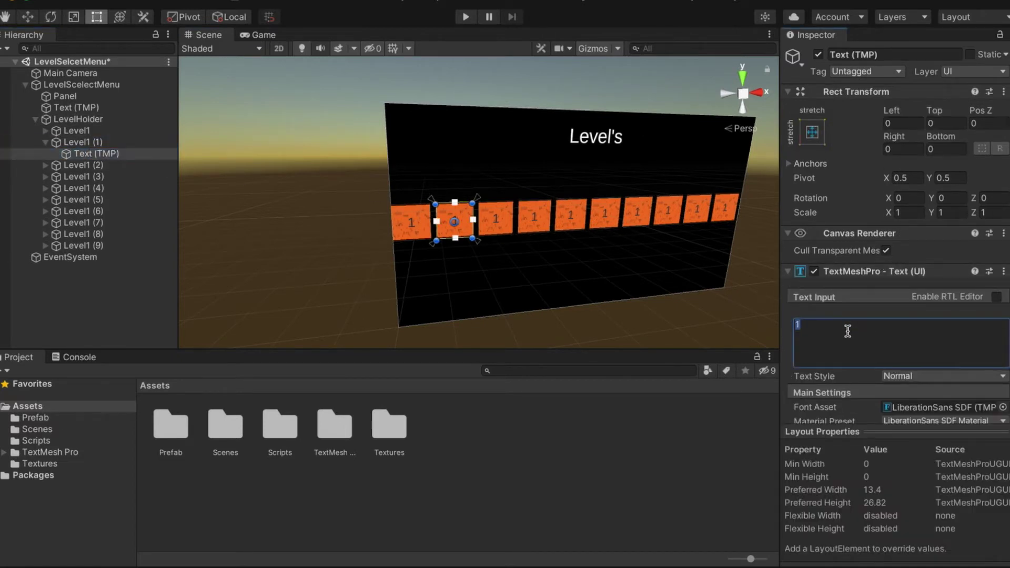
pyautogui.write('2')
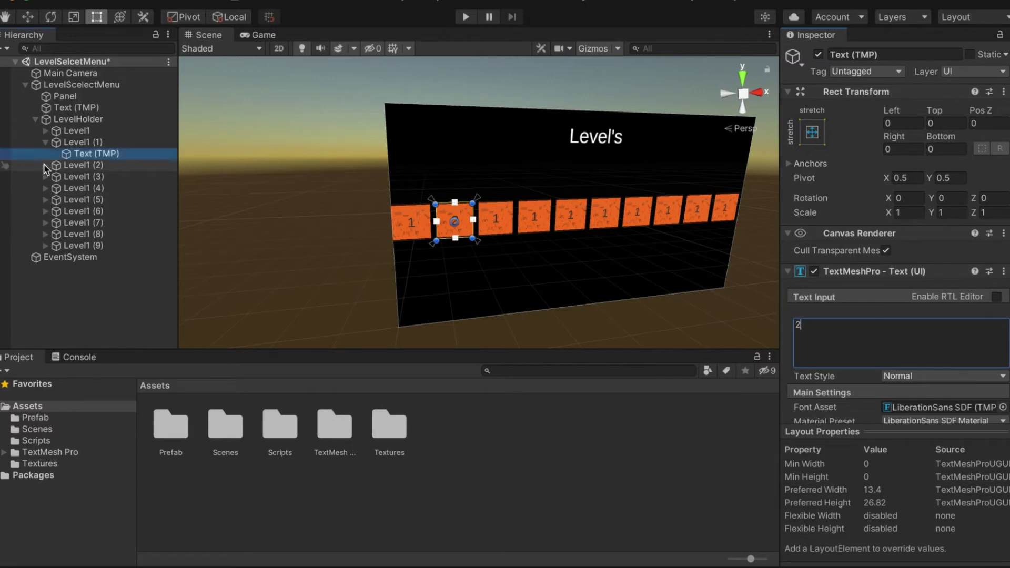
pyautogui.click(46, 165)
pyautogui.click(97, 176)
pyautogui.click(842, 327)
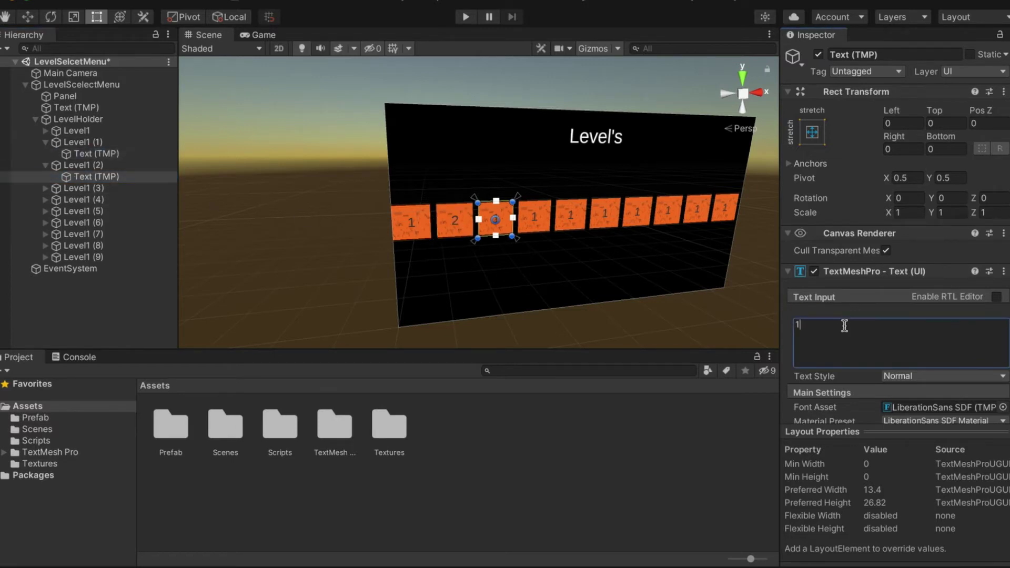
pyautogui.write('3')
pyautogui.click(45, 188)
pyautogui.click(96, 199)
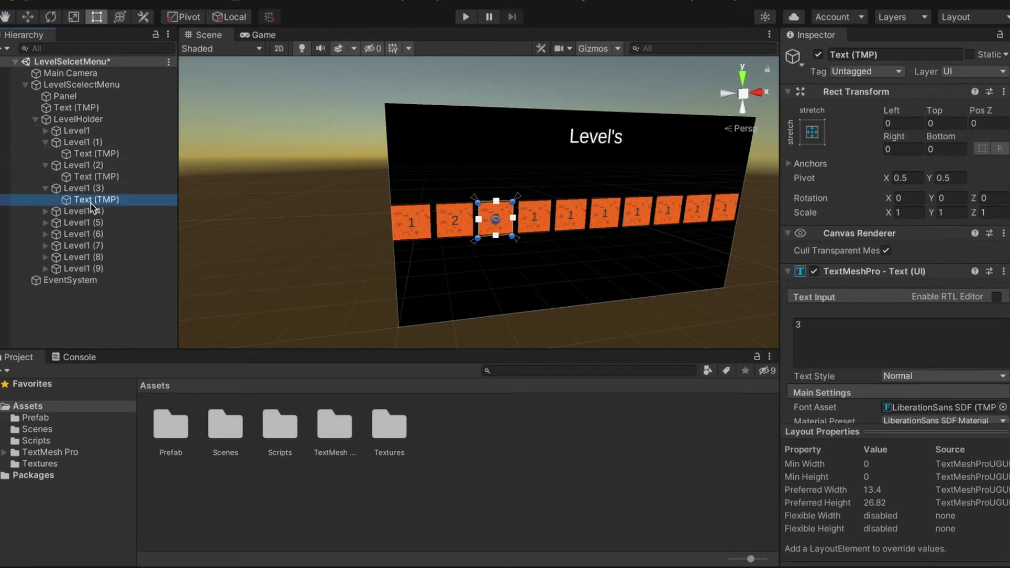
pyautogui.click(844, 342)
pyautogui.write('4')
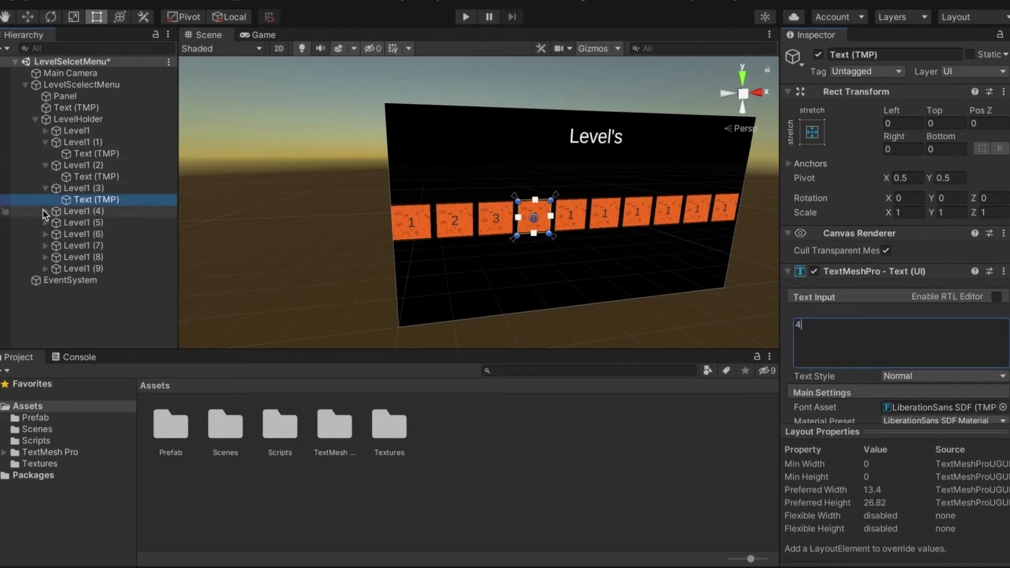
# Step: Change the fifth, sixth and seventh buttons' label text to 5, 6 and 7
pyautogui.click(45, 211)
pyautogui.click(96, 223)
pyautogui.click(829, 327)
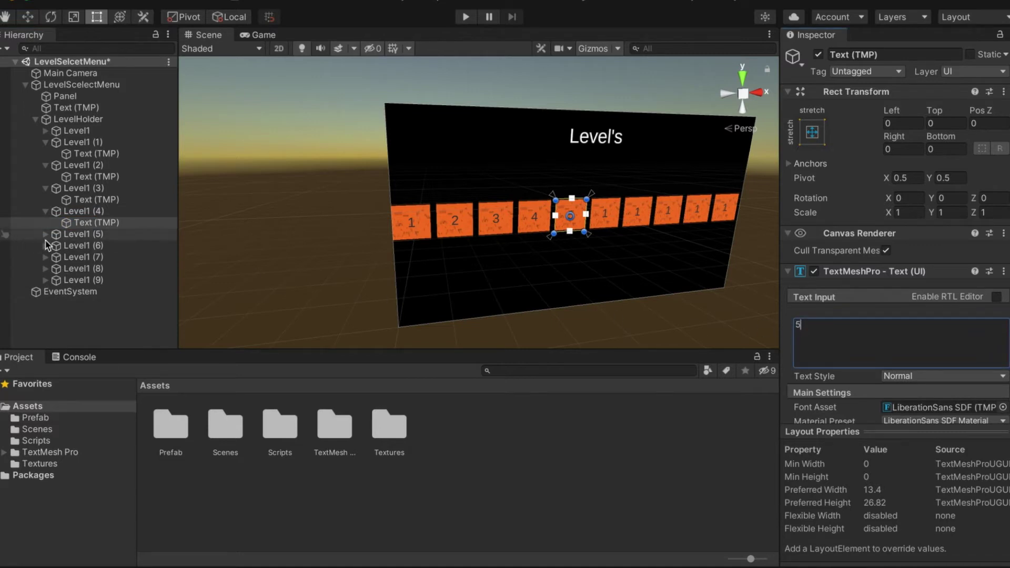
pyautogui.click(46, 235)
pyautogui.click(45, 235)
pyautogui.click(97, 246)
pyautogui.click(820, 330)
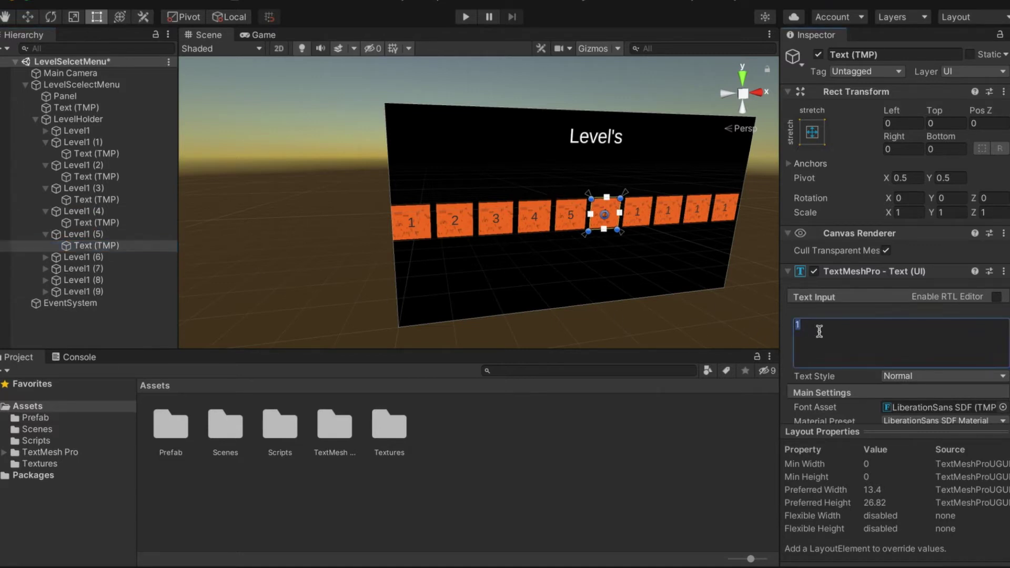
pyautogui.write('6')
pyautogui.click(46, 258)
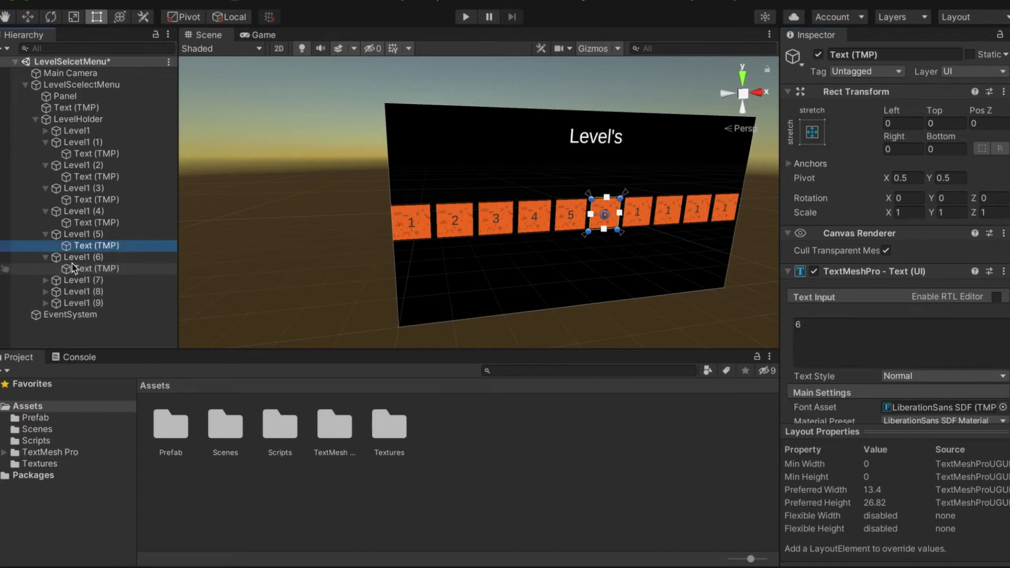
pyautogui.click(83, 269)
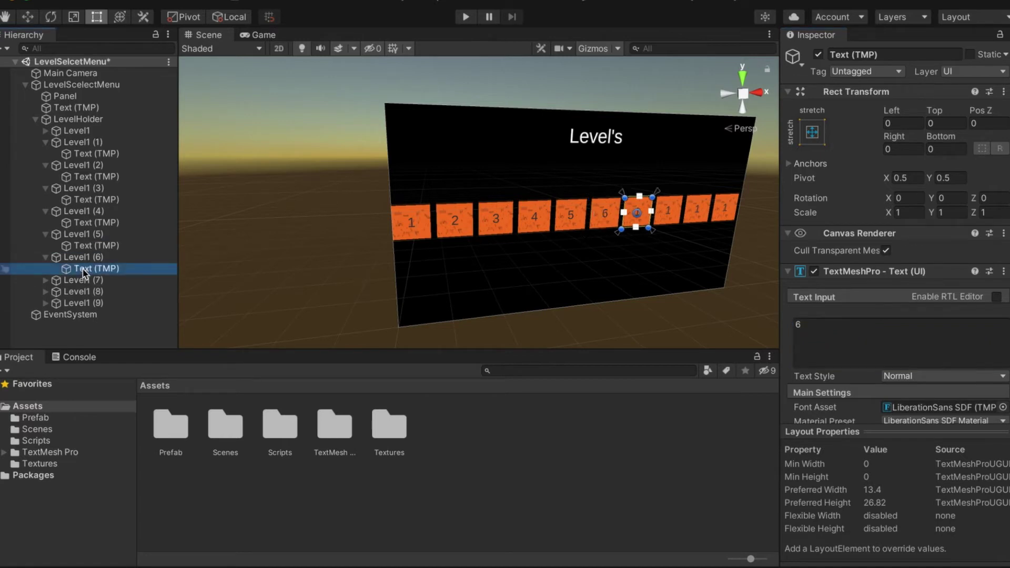
pyautogui.click(877, 335)
pyautogui.write('7')
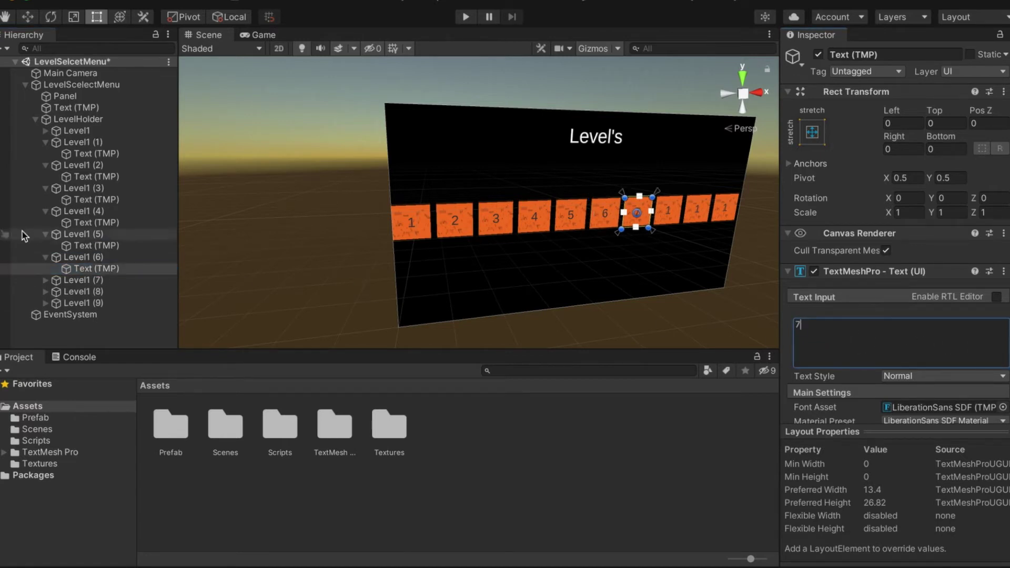
# Step: Rename the eighth level button, typing 'Level' as its new name
pyautogui.click(47, 282)
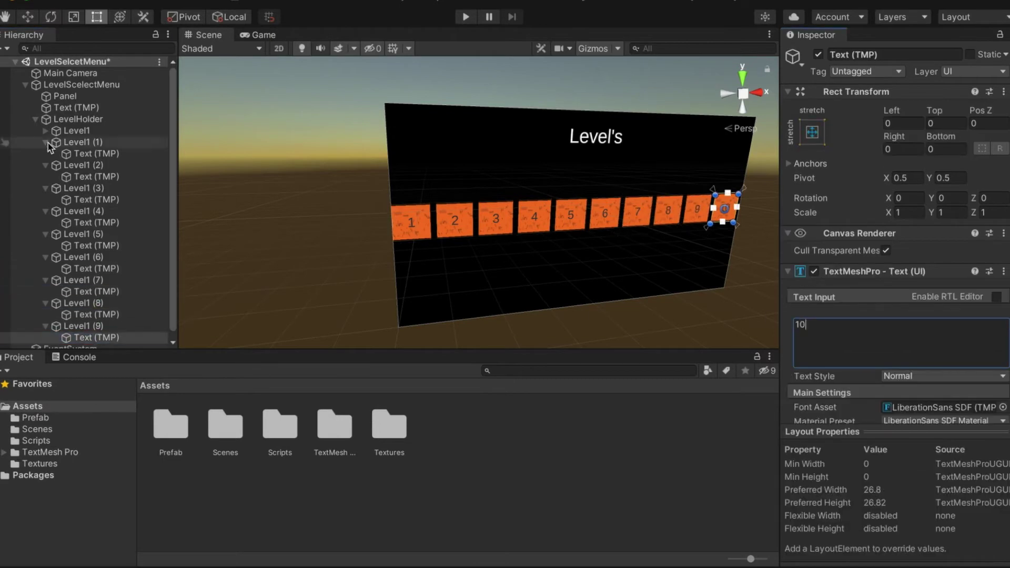
pyautogui.rightClick(147, 141)
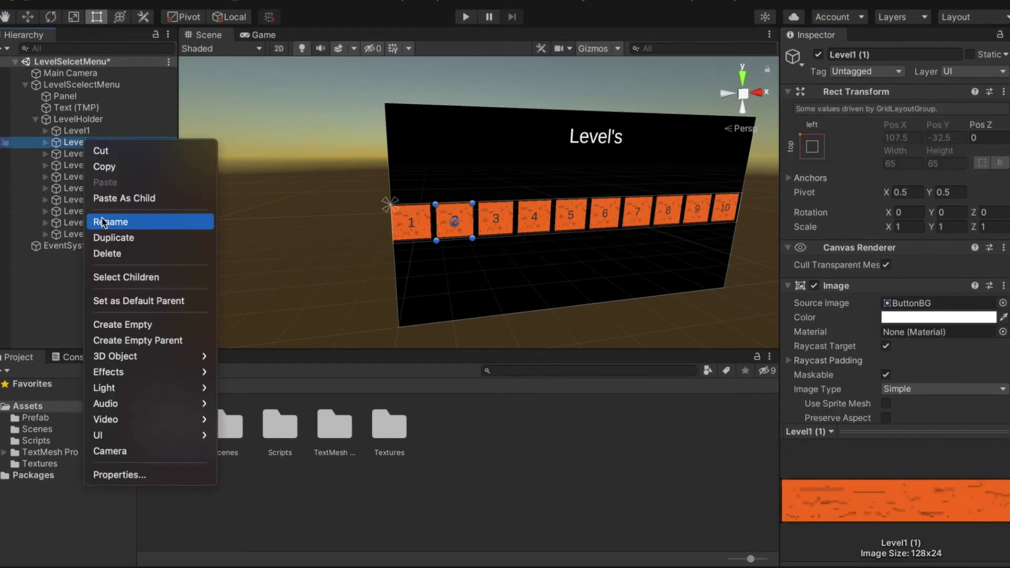
pyautogui.rightClick(98, 223)
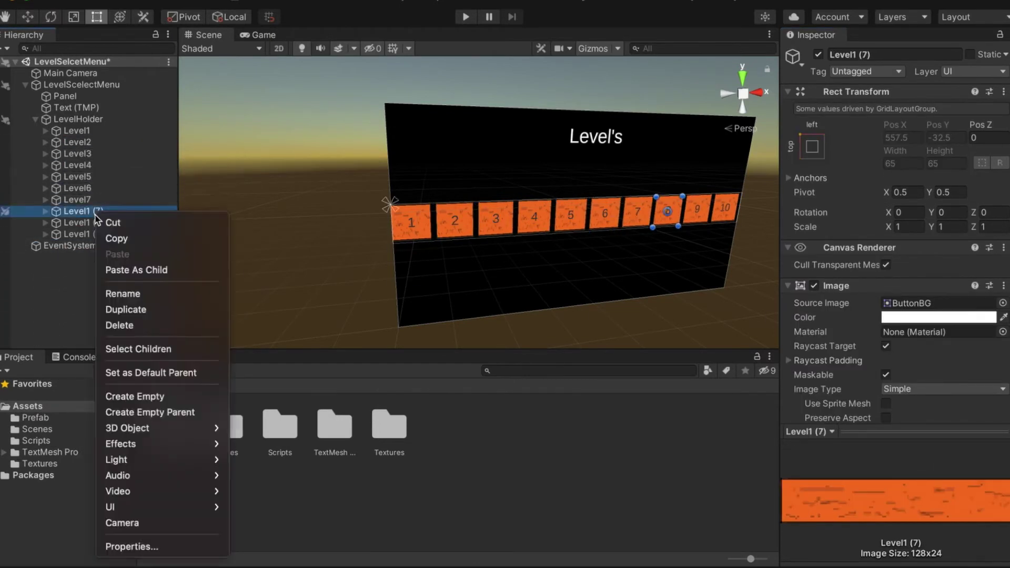
pyautogui.click(132, 295)
pyautogui.write('Level')
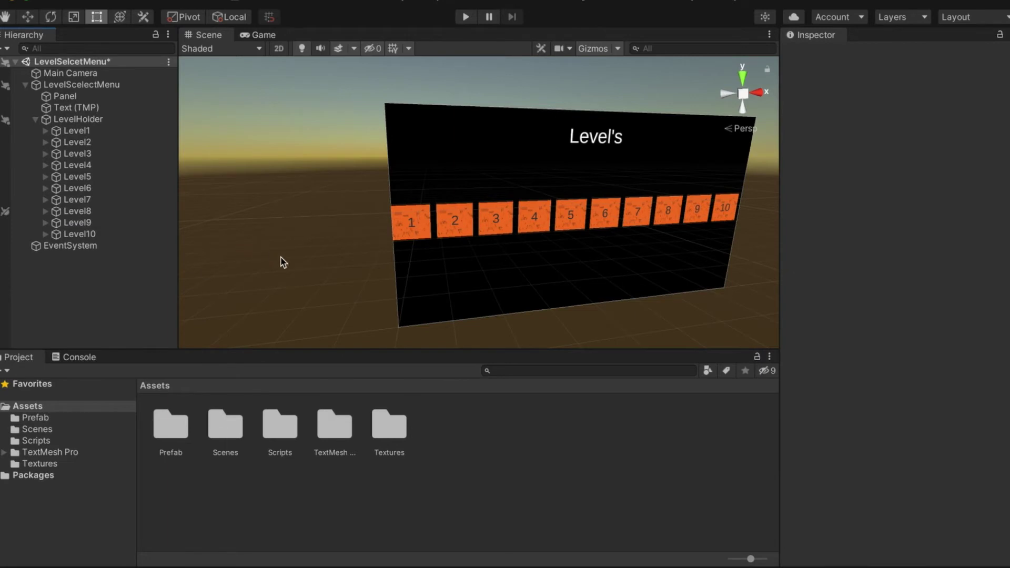
pyautogui.keyDown('alt'); pyautogui.moveTo(282, 262); pyautogui.dragTo(337, 269); pyautogui.keyUp('alt')
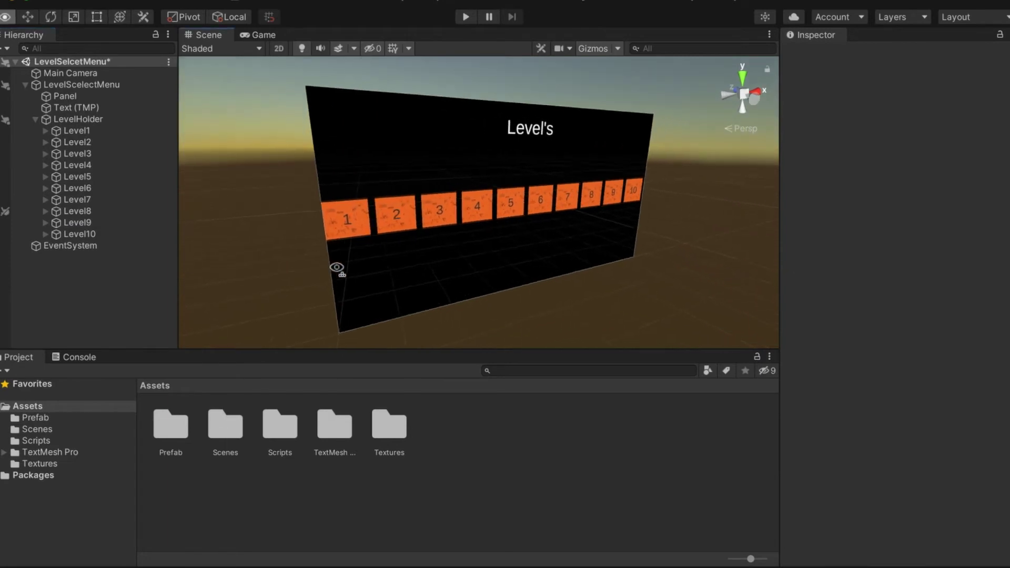
pyautogui.click(46, 130)
# Step: Set Level1's number label Vertex Color to white
pyautogui.click(88, 145)
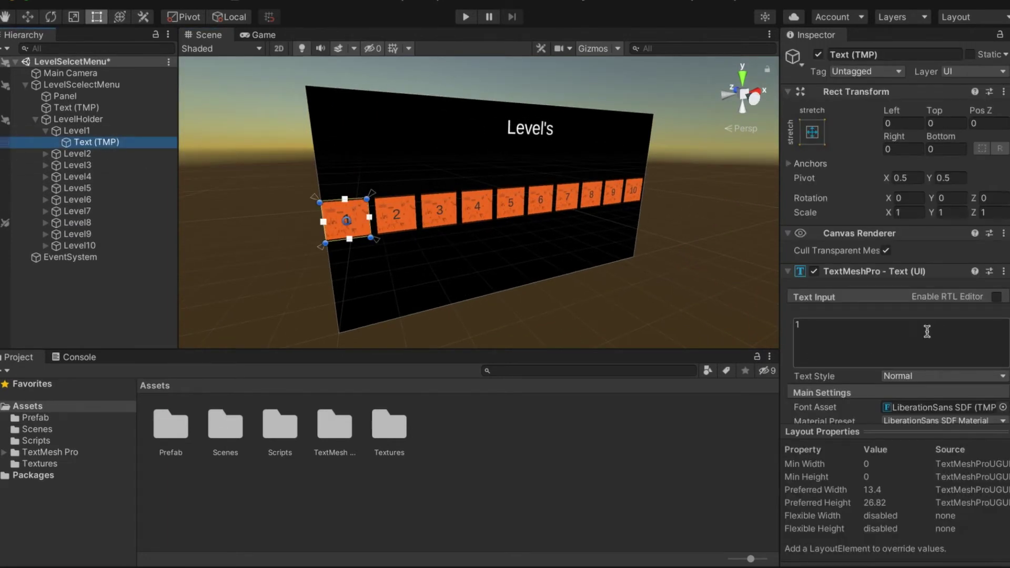
pyautogui.scroll(-5, 918, 348)
pyautogui.click(919, 272)
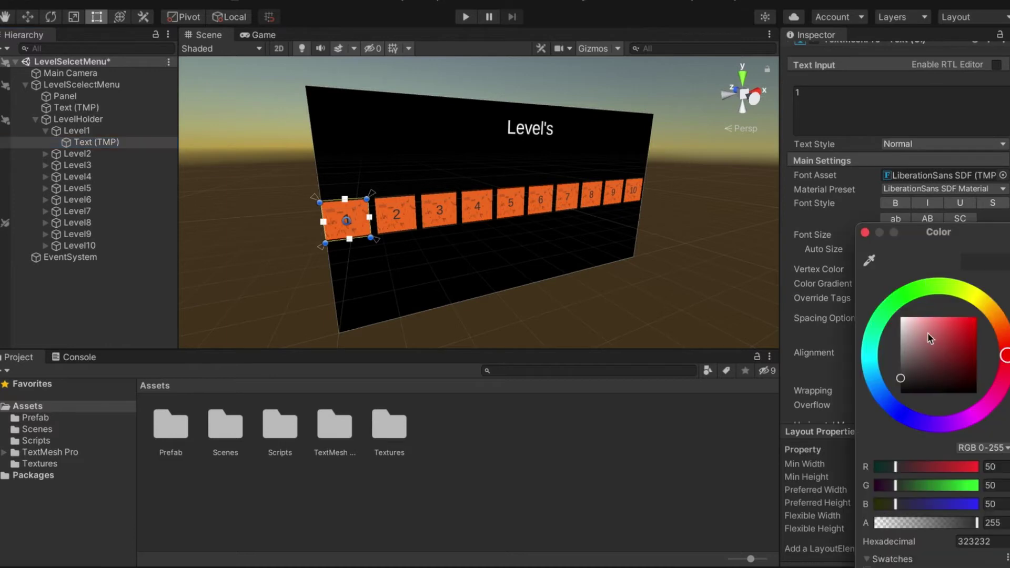
pyautogui.click(865, 232)
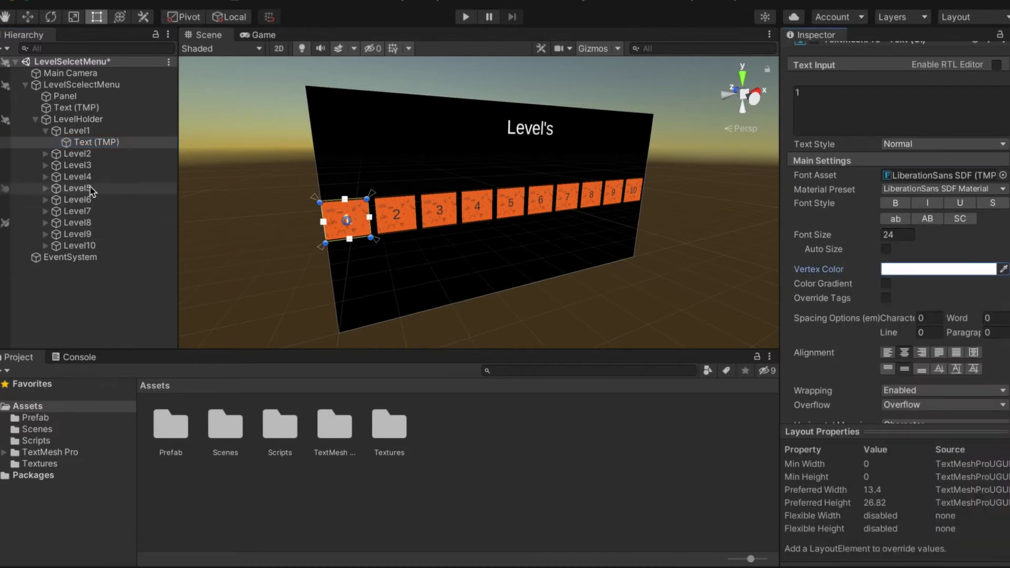
# Step: Make the Level2 through Level10 number labels white as well
pyautogui.click(46, 153)
pyautogui.click(89, 165)
pyautogui.click(46, 177)
pyautogui.click(89, 188)
pyautogui.click(45, 199)
pyautogui.click(89, 211)
pyautogui.click(89, 234)
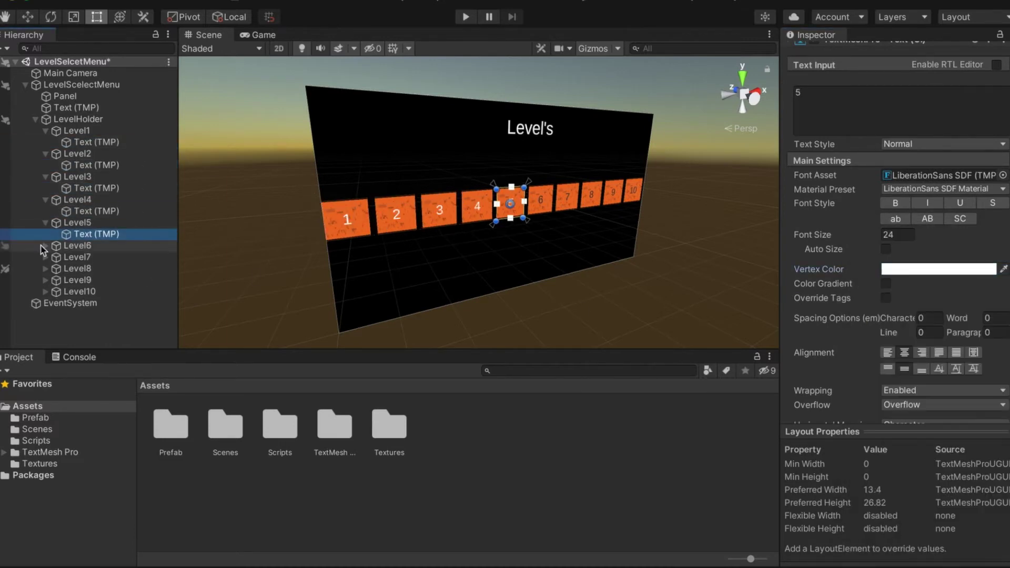
pyautogui.click(89, 257)
pyautogui.click(90, 280)
pyautogui.click(45, 292)
pyautogui.click(90, 303)
pyautogui.click(45, 314)
pyautogui.click(90, 326)
pyautogui.click(45, 338)
pyautogui.click(89, 342)
pyautogui.click(55, 288)
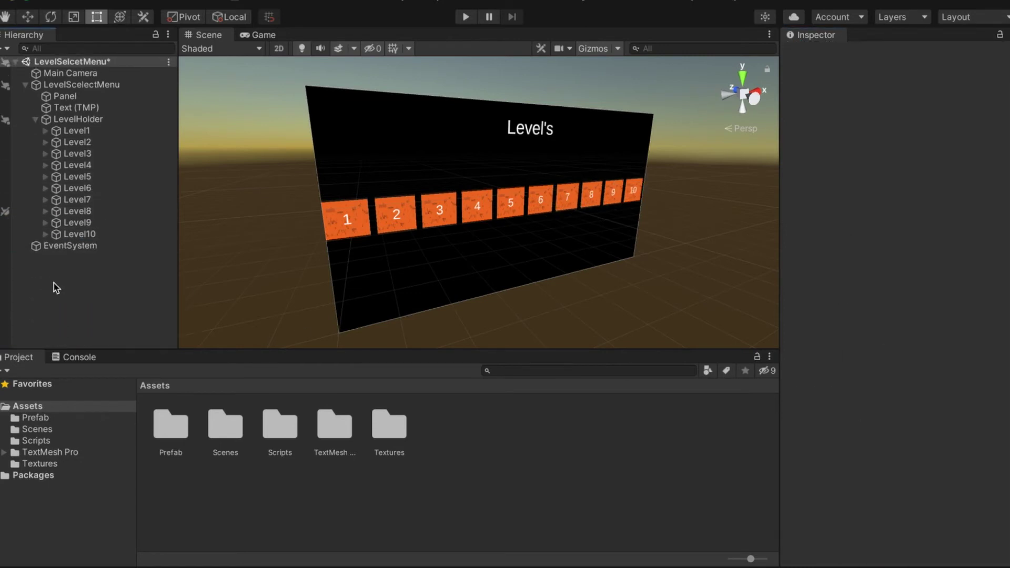
pyautogui.click(56, 441)
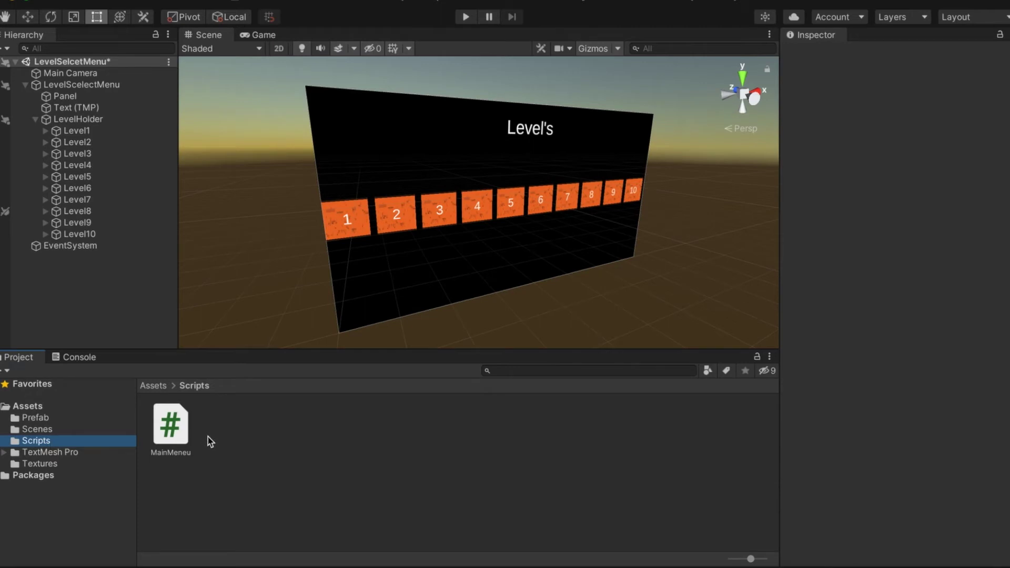
# Step: Create a C# script named LevelSelectMenu in Scripts and open it in the code editor
pyautogui.rightClick(231, 444)
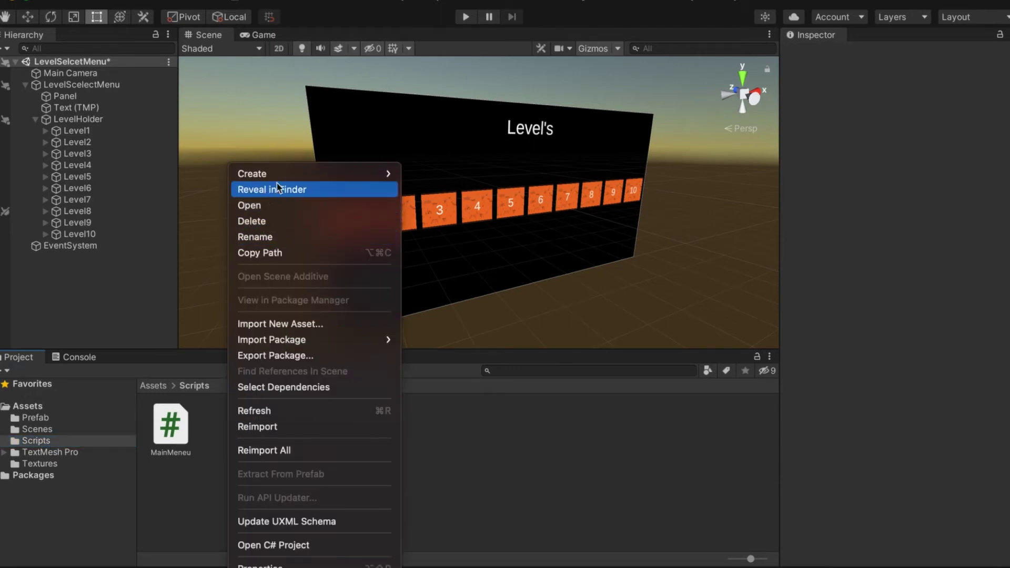
pyautogui.moveTo(316, 173)
pyautogui.click(427, 8)
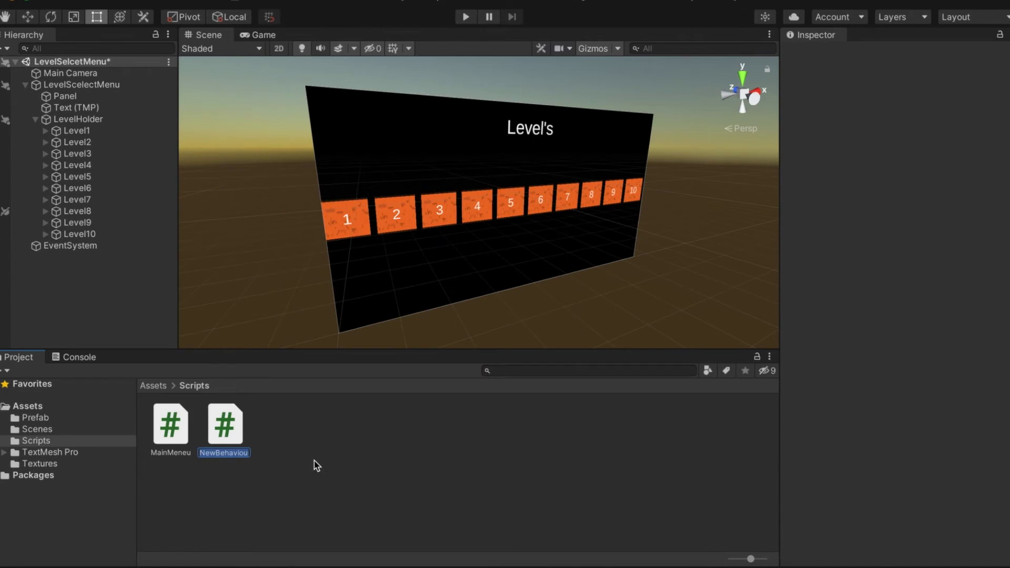
pyautogui.write('L')
pyautogui.write('evel')
pyautogui.write('SelectMenu')
pyautogui.press('Return')
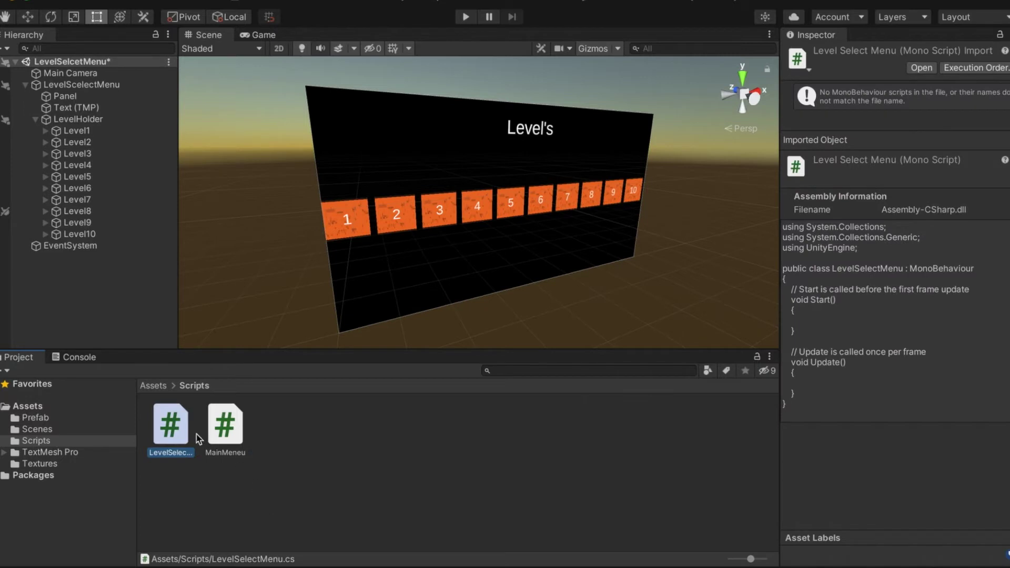
pyautogui.rightClick(179, 440)
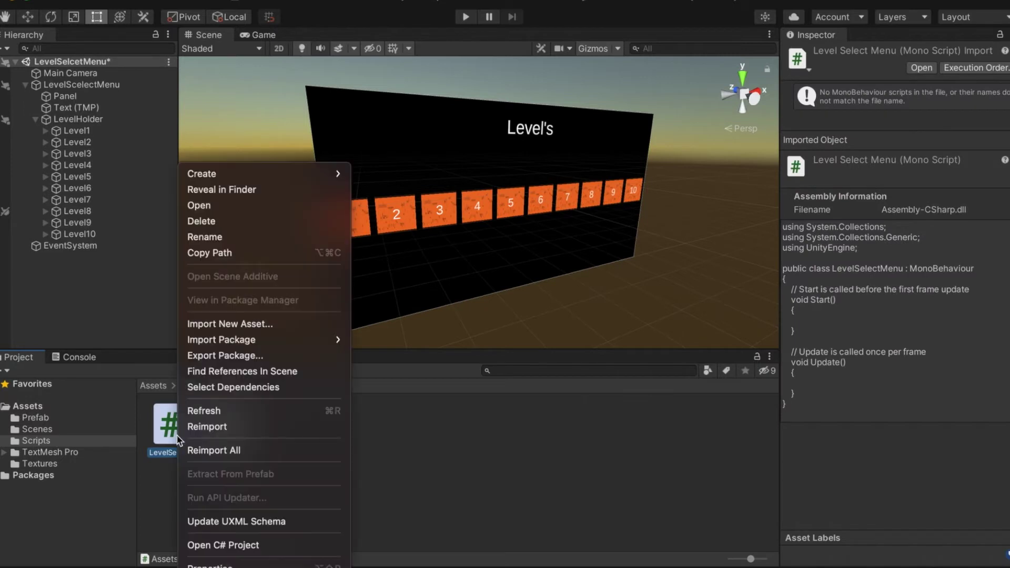
pyautogui.click(200, 207)
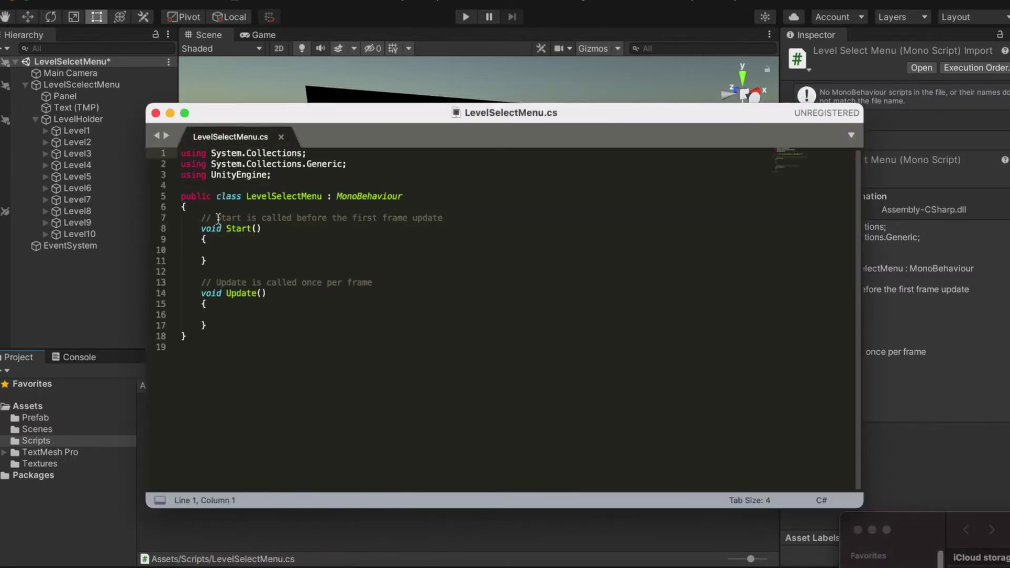
# Step: Add a 'using UnityEngine.SceneManagement' import and delete the default Start and Update methods
pyautogui.click(270, 179)
pyautogui.press('Return')
pyautogui.write('us')
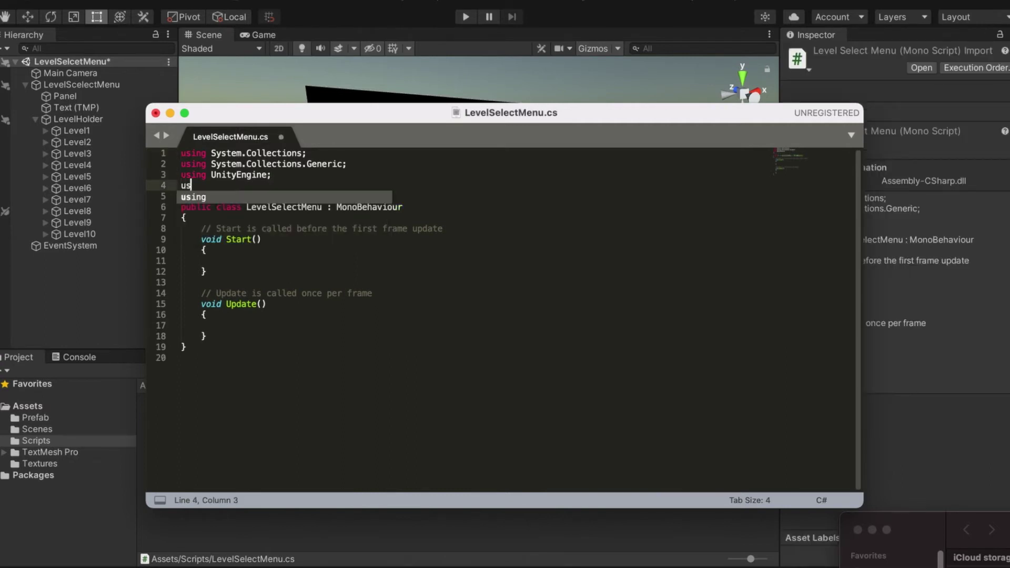
pyautogui.write('ing UnityEngine')
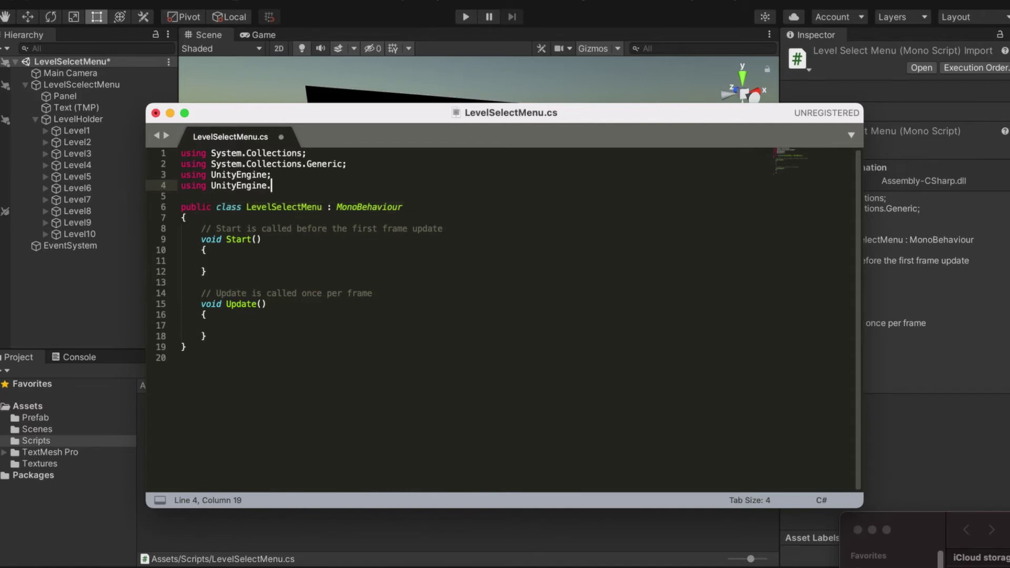
pyautogui.write('.SceneManagement')
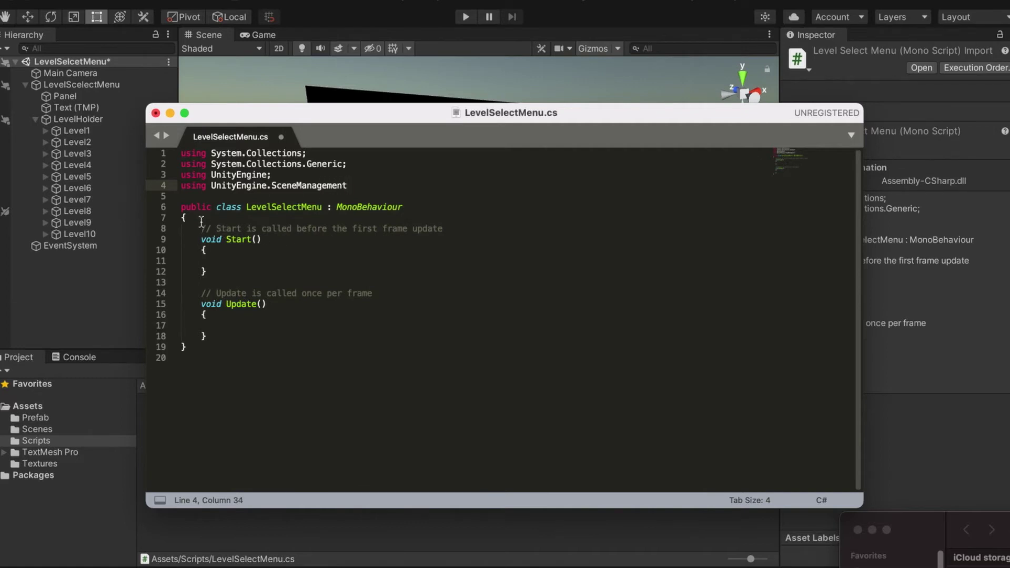
pyautogui.moveTo(201, 230); pyautogui.dragTo(227, 334)
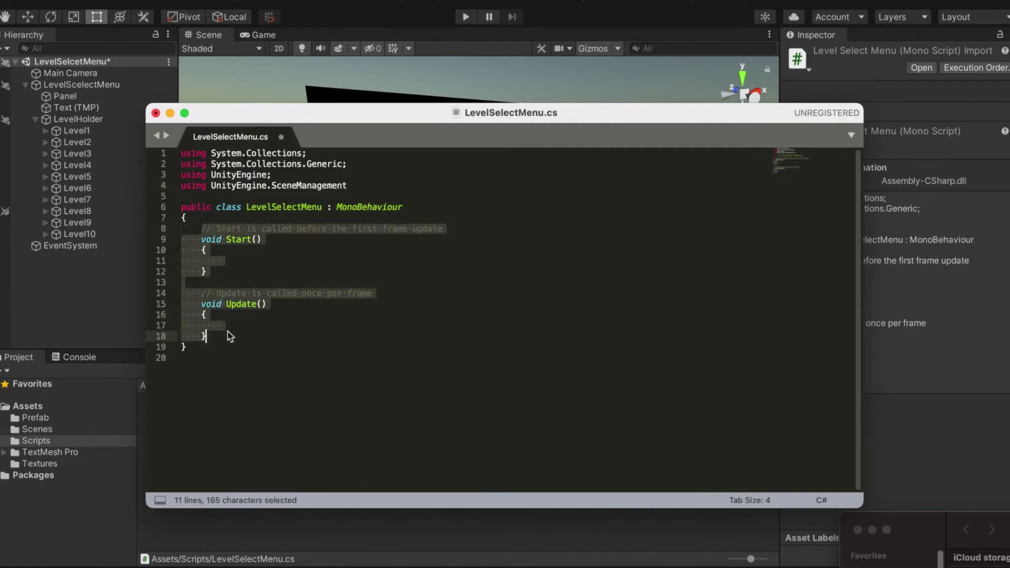
pyautogui.press('BackSpace')
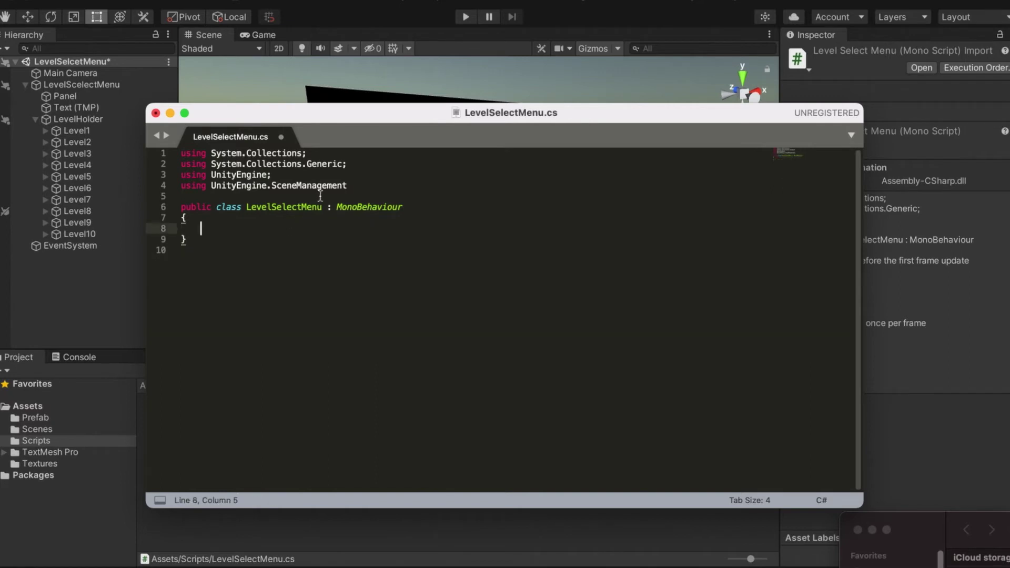
# Step: Write a public Level1 method calling SceneManager.LoadScene("Level1") and save the script
pyautogui.click(348, 187)
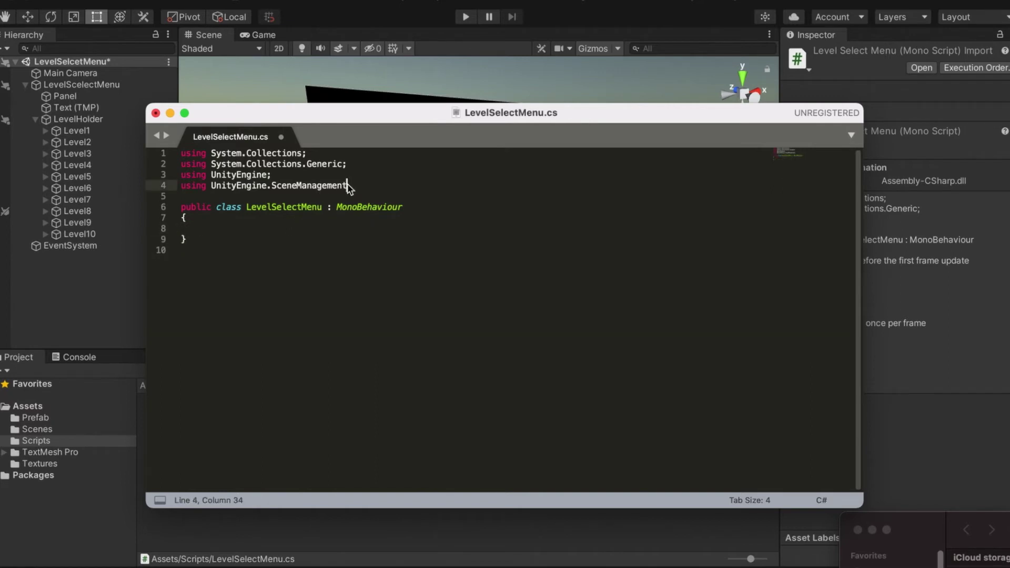
pyautogui.click(214, 222)
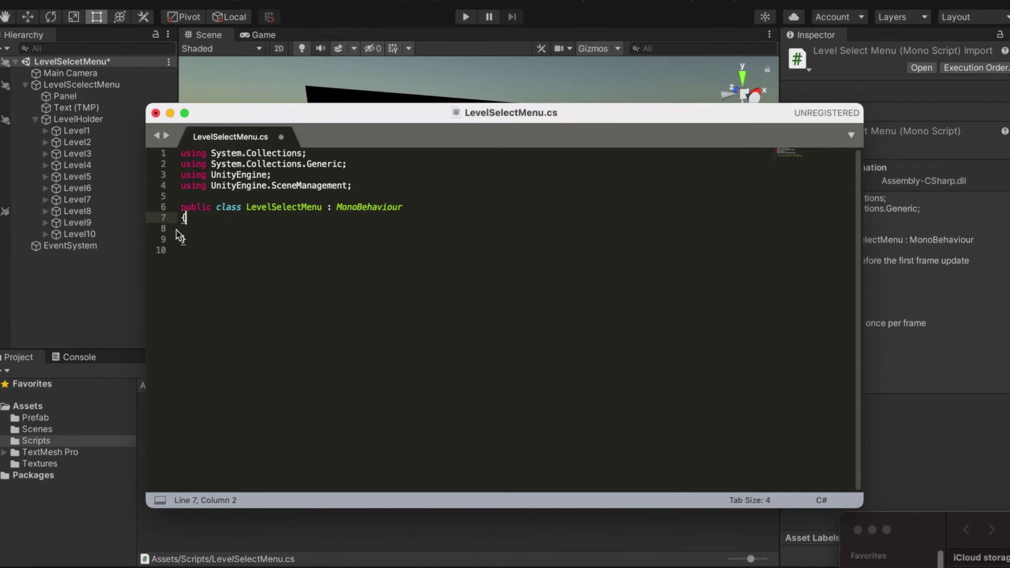
pyautogui.click(182, 229)
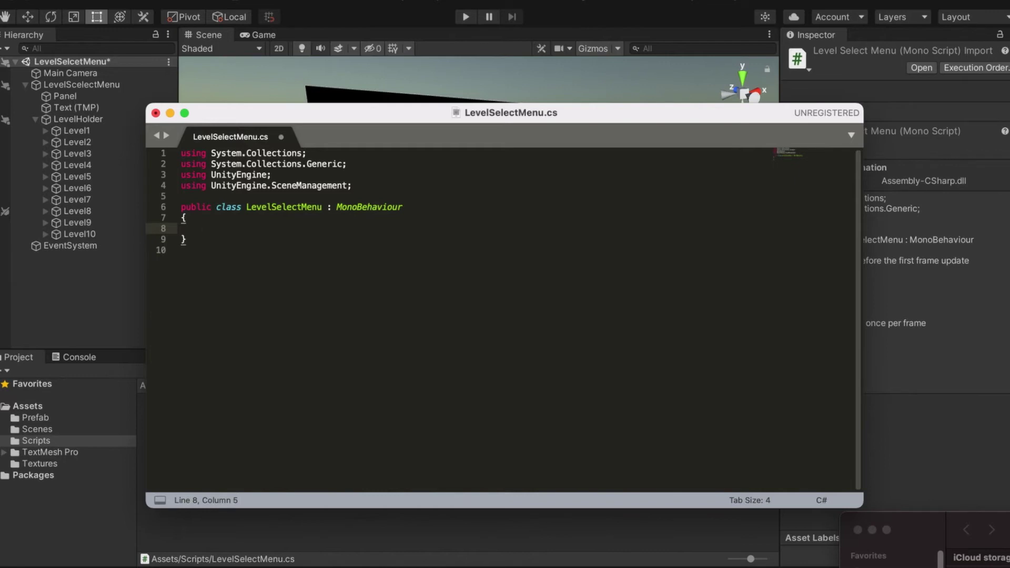
pyautogui.write('p')
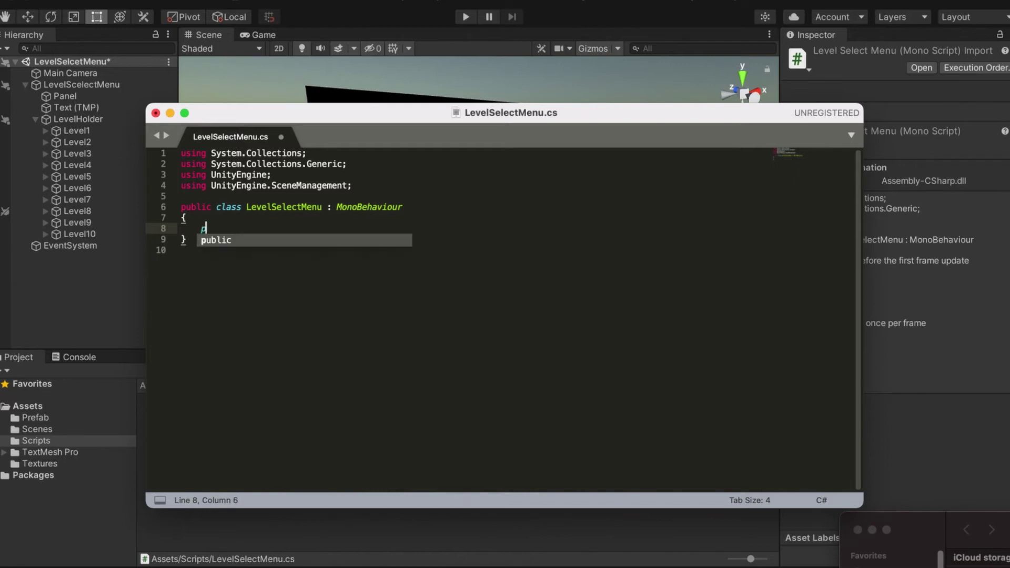
pyautogui.write('ublic void ')
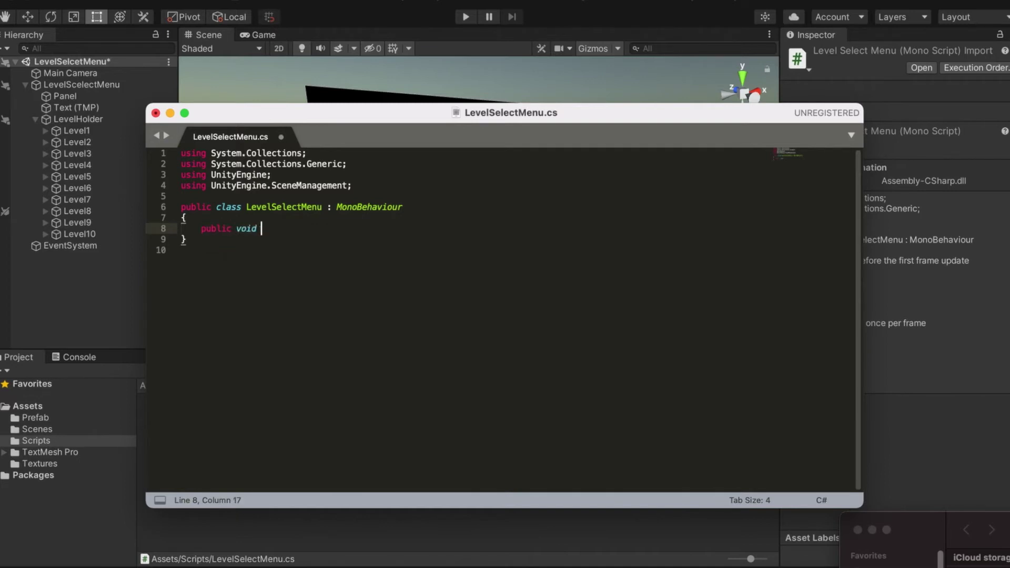
pyautogui.write('Lev')
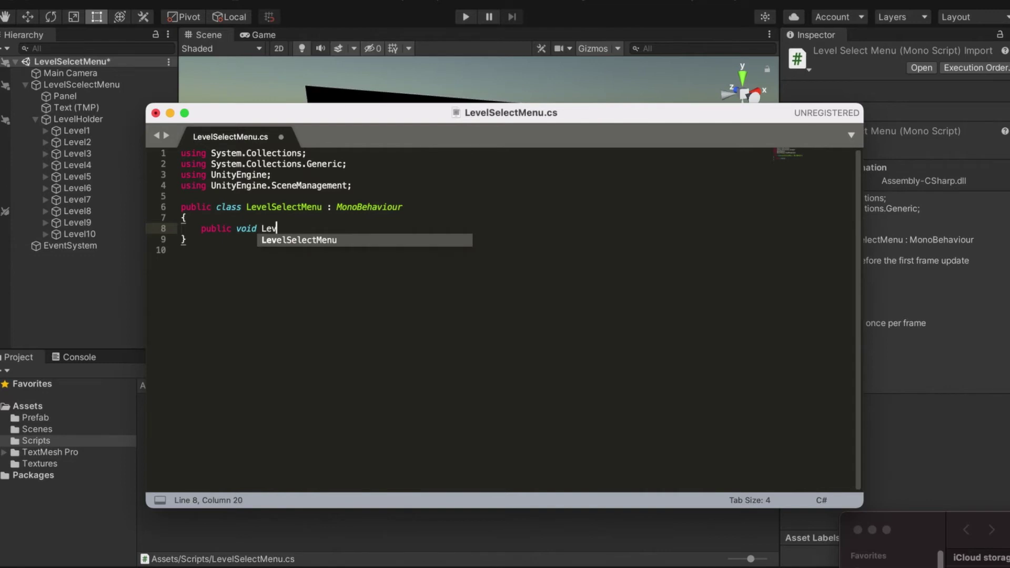
pyautogui.write('el1')
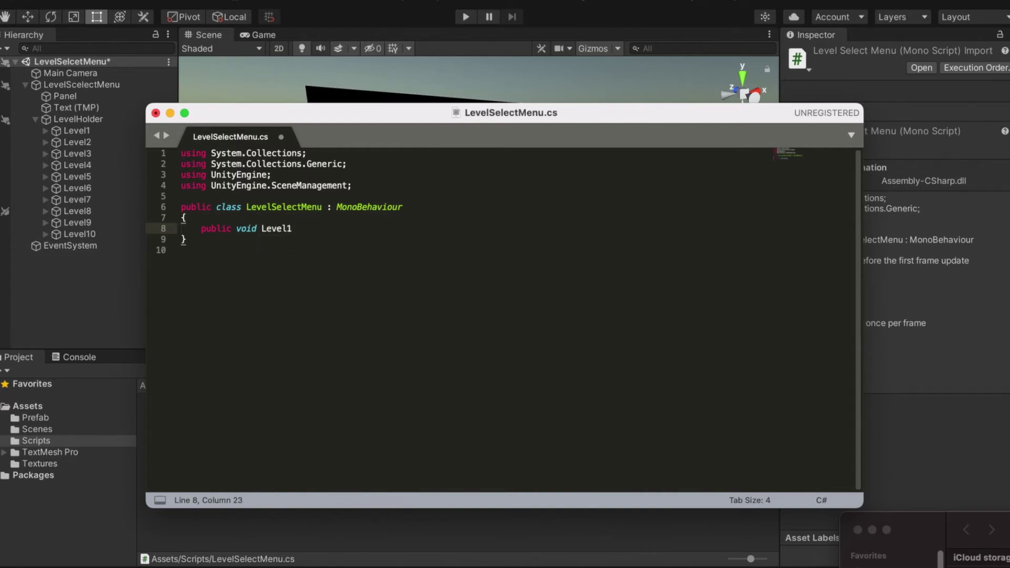
pyautogui.write('(')
pyautogui.press('Return')
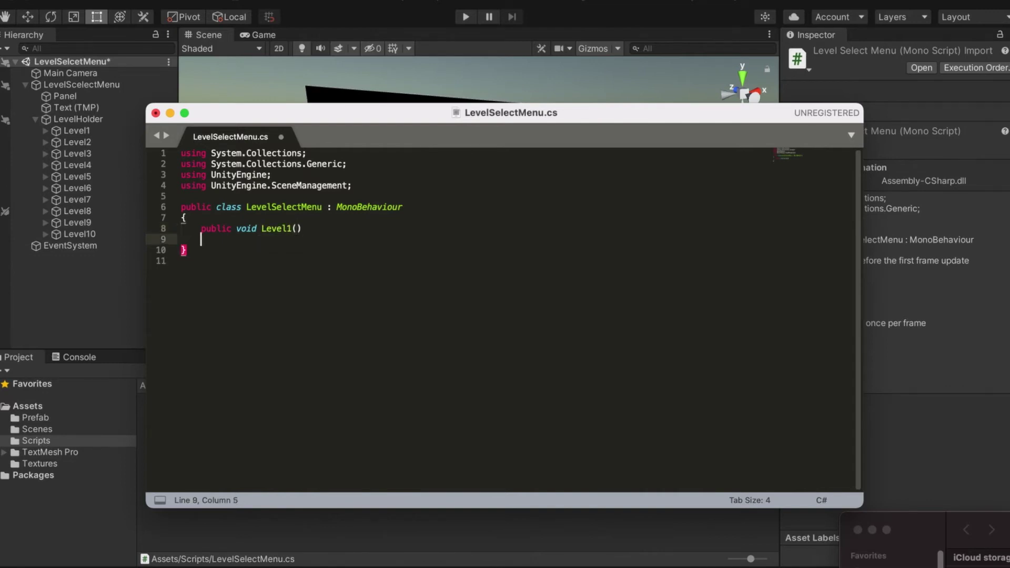
pyautogui.write('{')
pyautogui.press('Return')
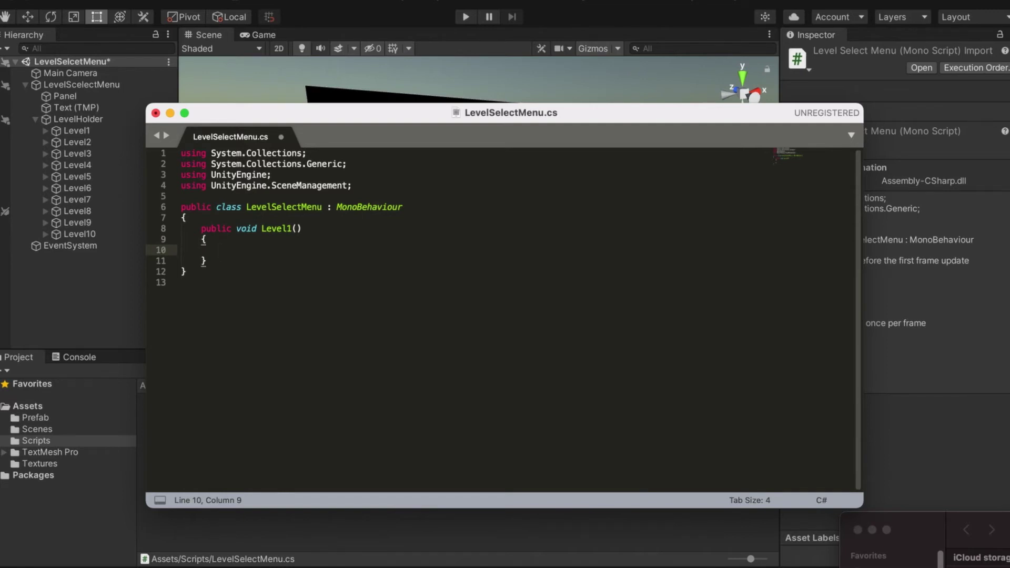
pyautogui.write('S')
pyautogui.press('Return')
pyautogui.press('BackSpace')
pyautogui.write('LoadSce')
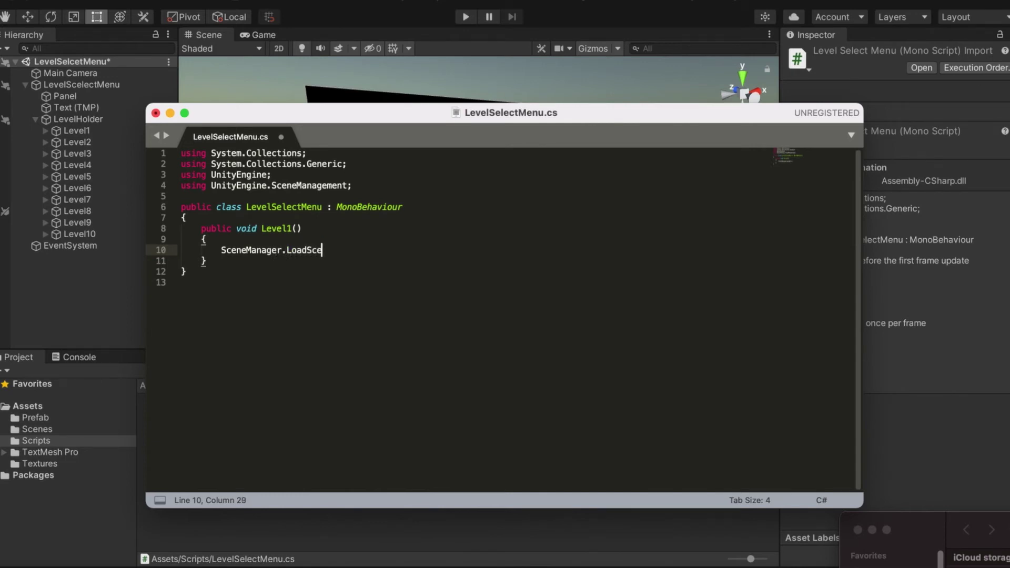
pyautogui.write('ne("')
pyautogui.write('Leve')
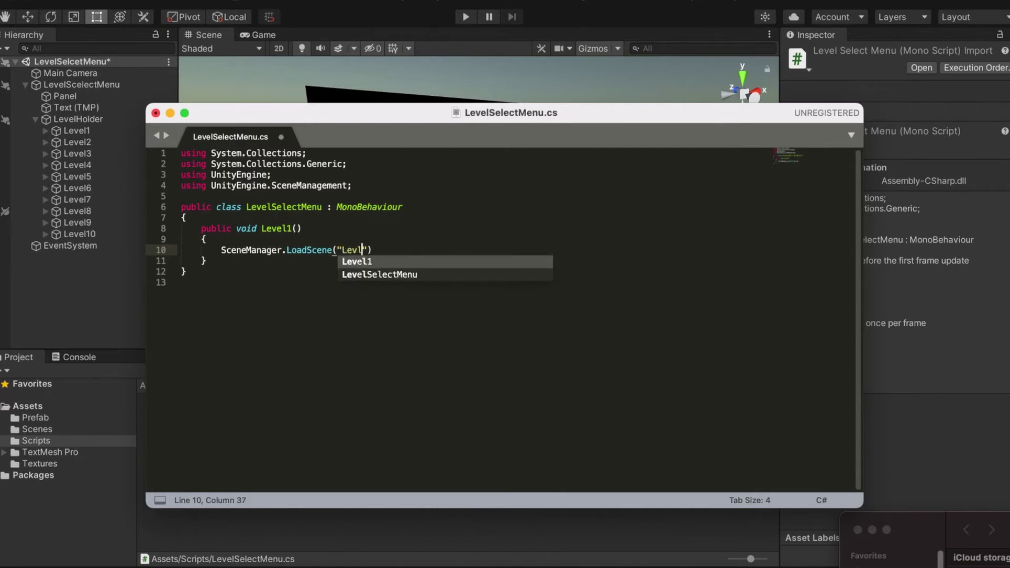
pyautogui.write('l1')
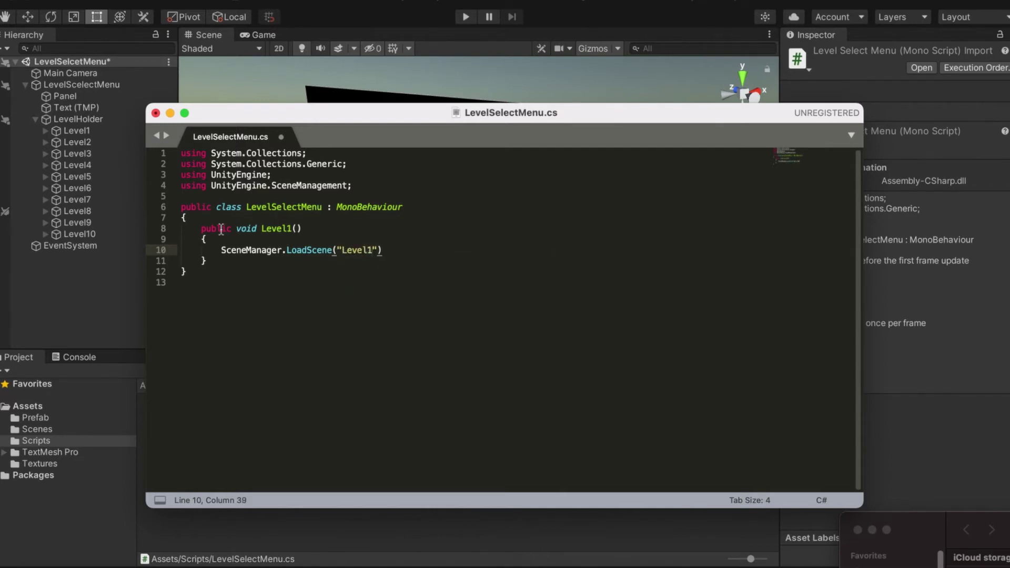
pyautogui.click(407, 258)
pyautogui.press('super+s')
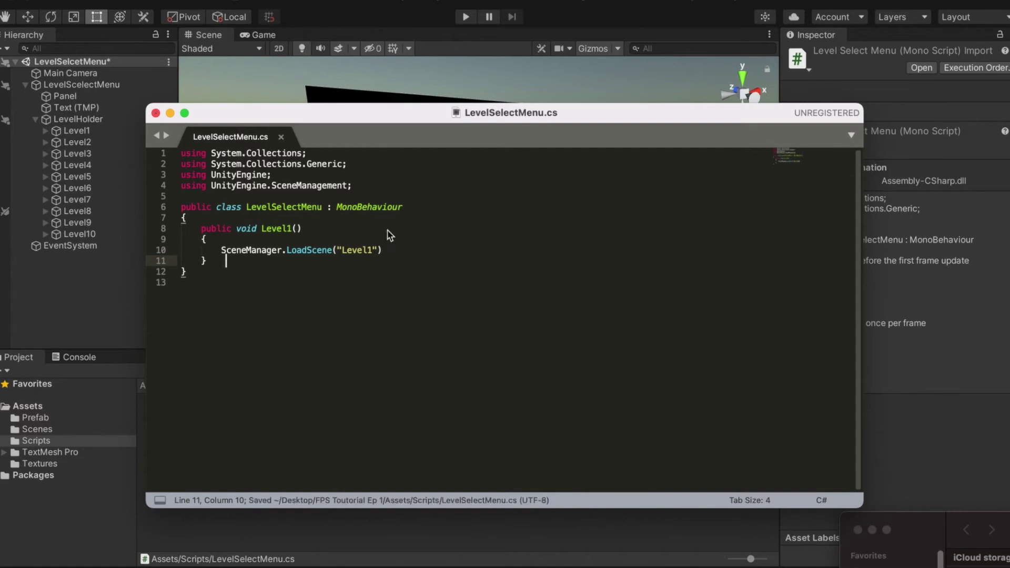
pyautogui.click(469, 304)
# Step: Add the missing semicolon to the LoadScene("Level1") line and save LevelSelectMenu.cs
pyautogui.click(444, 529)
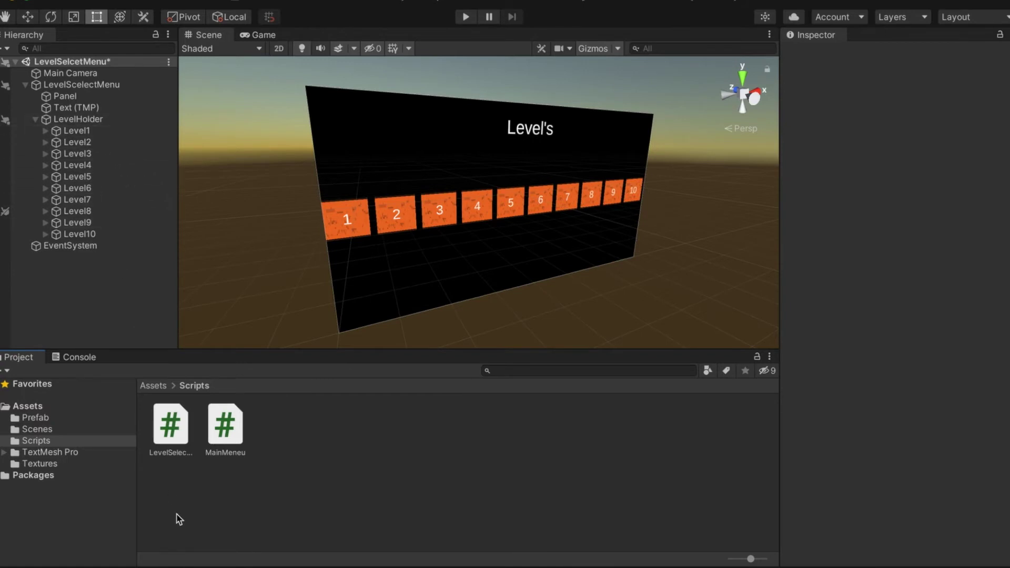
pyautogui.rightClick(173, 434)
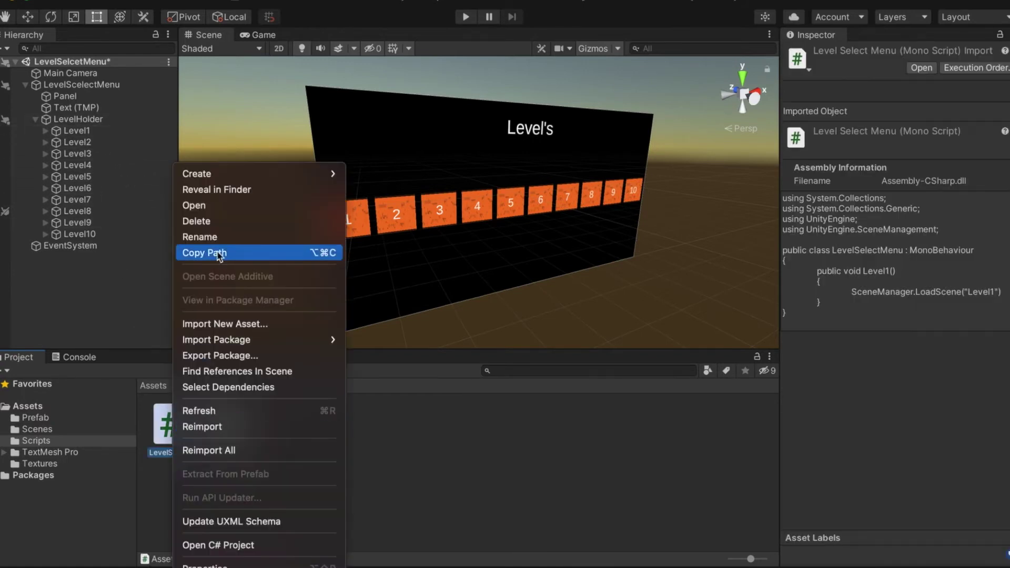
pyautogui.click(204, 208)
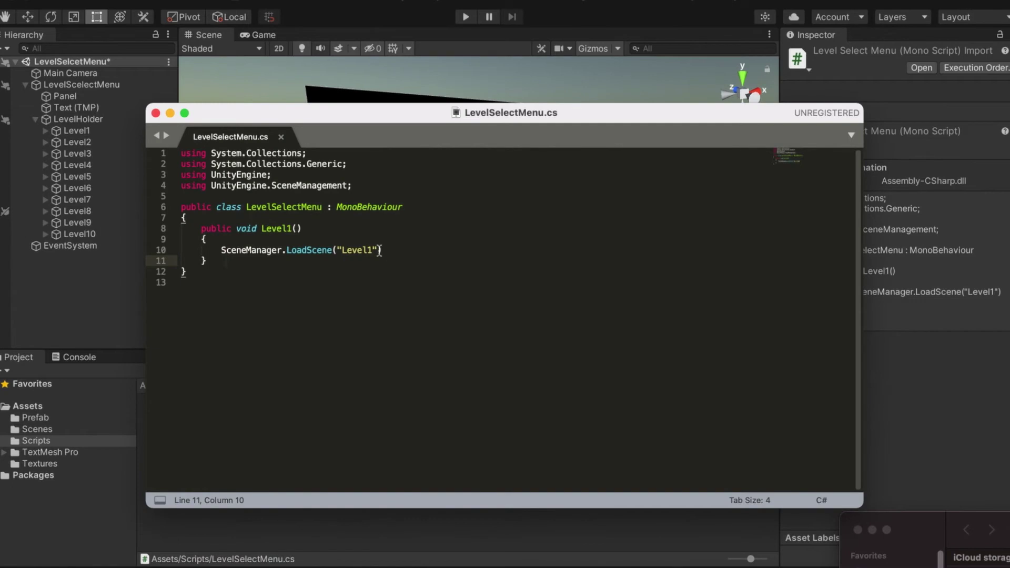
pyautogui.click(379, 251)
pyautogui.write(';')
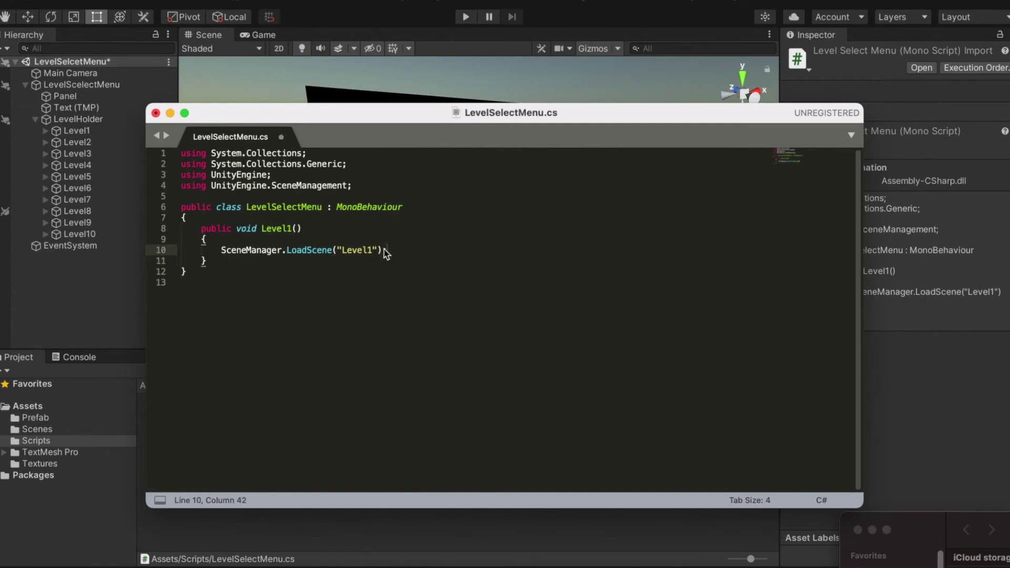
pyautogui.press('super+s')
# Step: Reopen LevelSelectMenu.cs from Unity and start a new line below the Level1 method
pyautogui.click(135, 255)
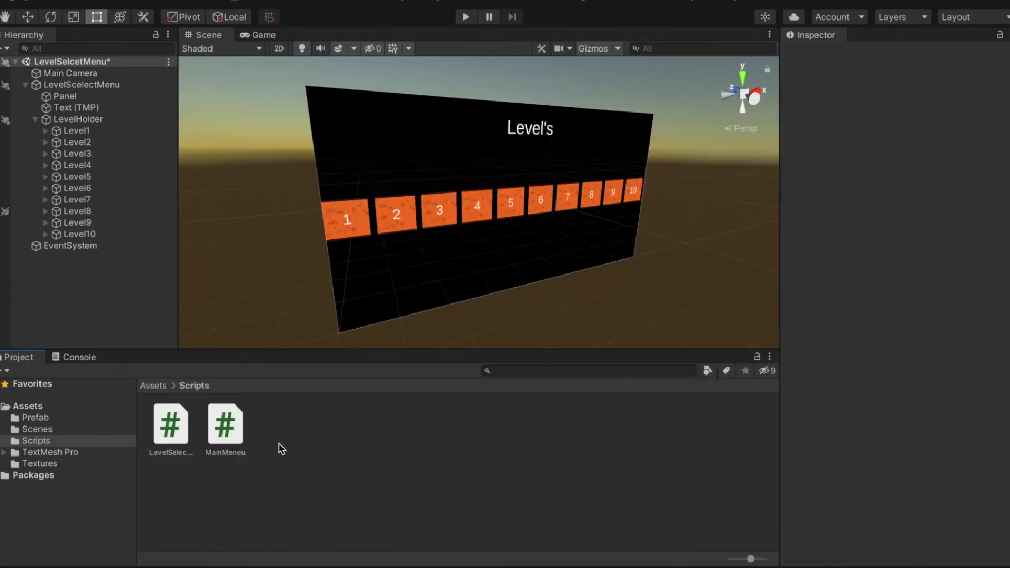
pyautogui.click(169, 433)
pyautogui.rightClick(169, 432)
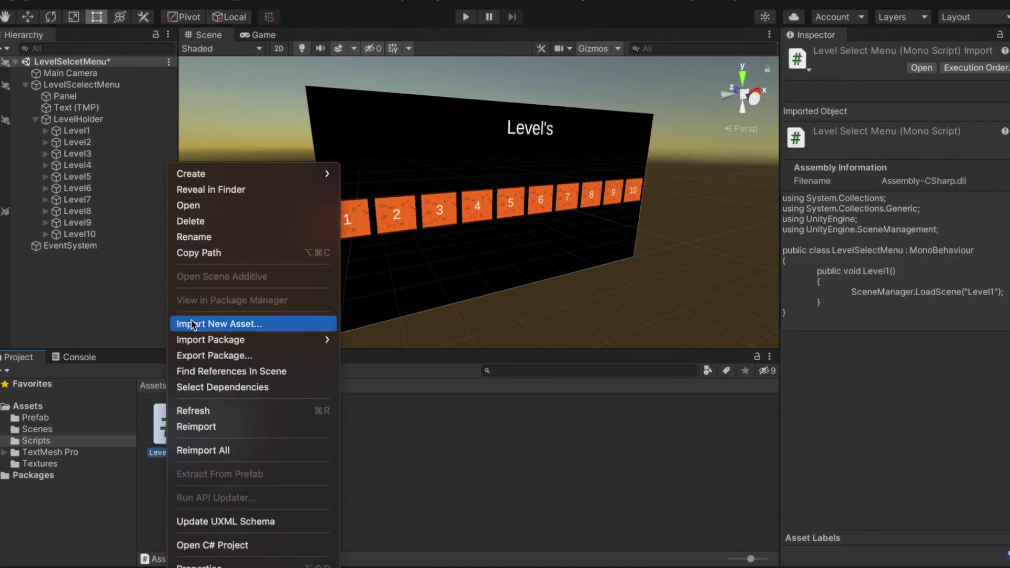
pyautogui.click(199, 210)
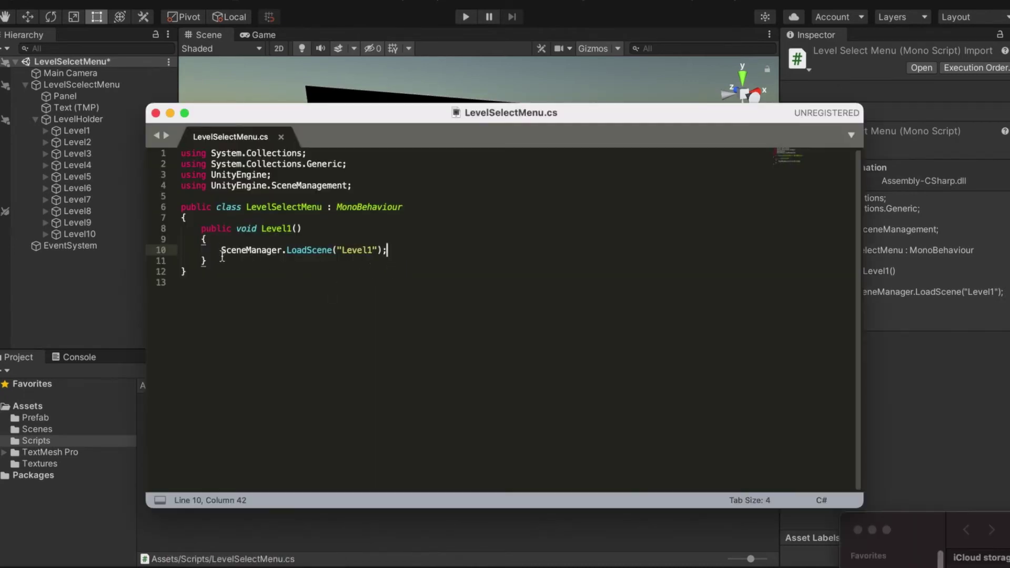
pyautogui.click(211, 260)
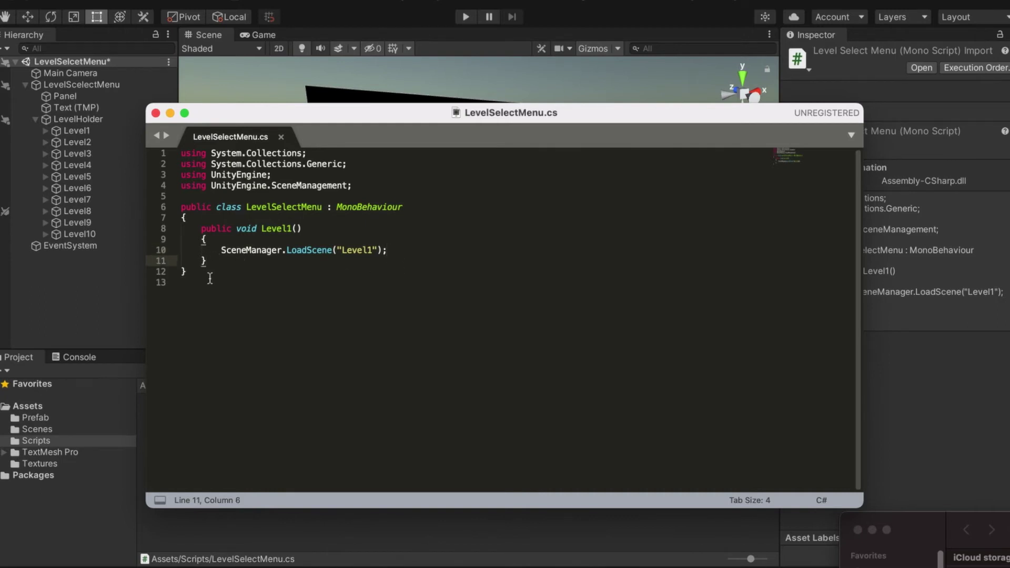
pyautogui.press('Return')
pyautogui.press('Return')
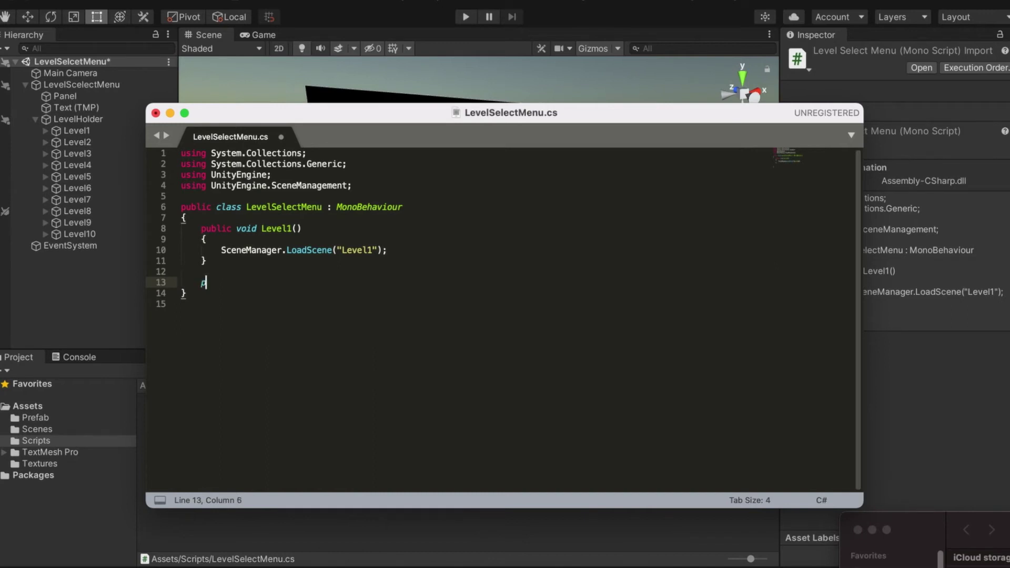
# Step: Write the Level2 and Level3 methods, each calling SceneManager.LoadScene for its level
pyautogui.write('public void Level2()')
pyautogui.press('Return')
pyautogui.write('{')
pyautogui.press('Return')
pyautogui.write('SceneManager.LoadScene("L')
pyautogui.write('evel2");')
pyautogui.click(207, 314)
pyautogui.press('Return')
pyautogui.press('Return')
pyautogui.write('public void Level3()')
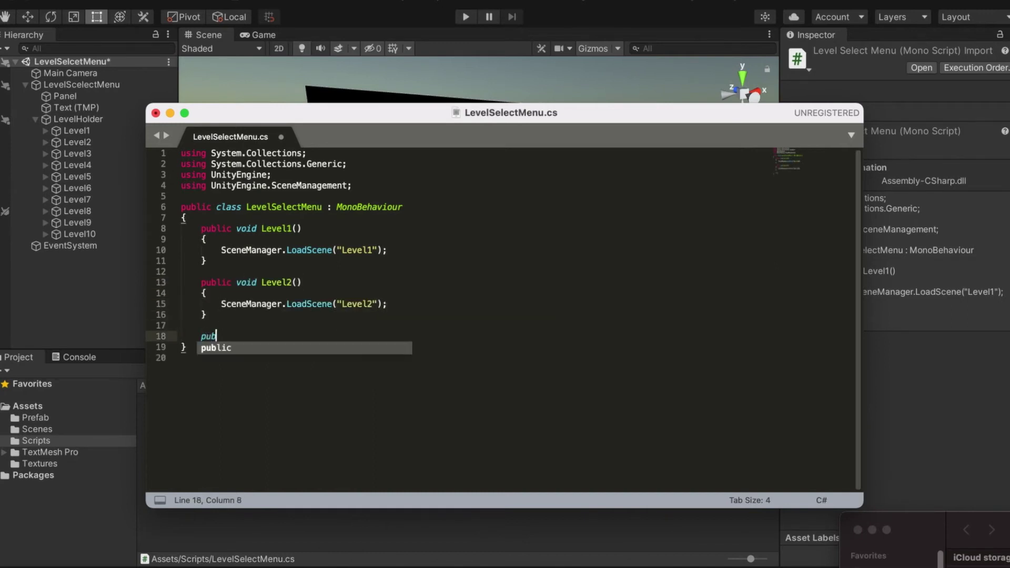
pyautogui.press('Return')
pyautogui.write('{')
# Step: Add the Level4 and Level5 methods loading scenes "Level4" and "Level5"
pyautogui.press('Return')
pyautogui.write('SceneManager.LoadScene("Level3");')
pyautogui.press('Down')
pyautogui.press('Return')
pyautogui.press('Return')
pyautogui.write('public void Level4()')
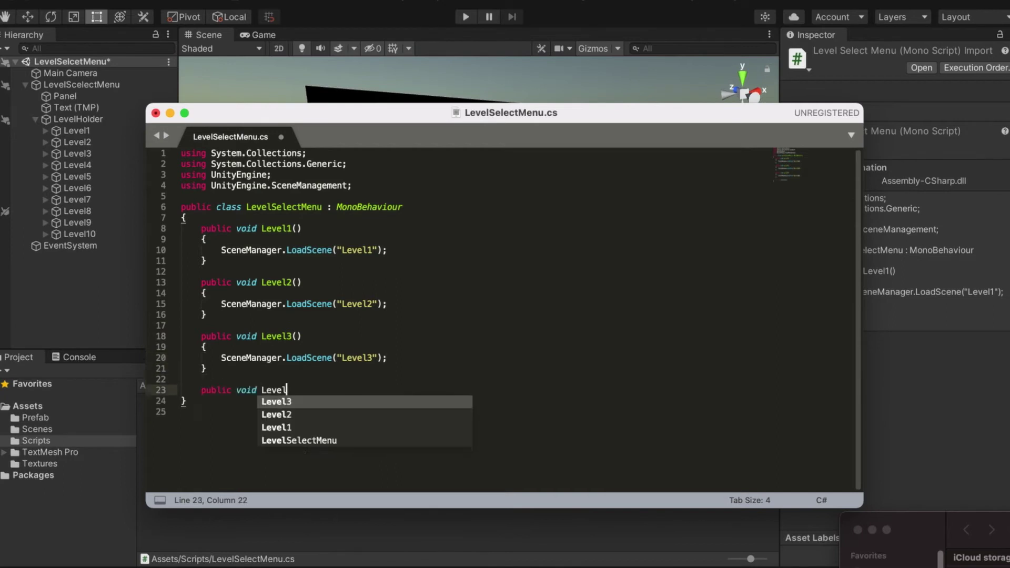
pyautogui.press('Return')
pyautogui.write('{')
pyautogui.press('Return')
pyautogui.write('SceneManager.LoadScene("Level4");')
pyautogui.press('Down')
pyautogui.press('Return')
pyautogui.press('Return')
pyautogui.write('public void Level5()')
pyautogui.press('Return')
pyautogui.write('{')
pyautogui.press('Return')
pyautogui.write('SceneManager.LoadScene("Level5");')
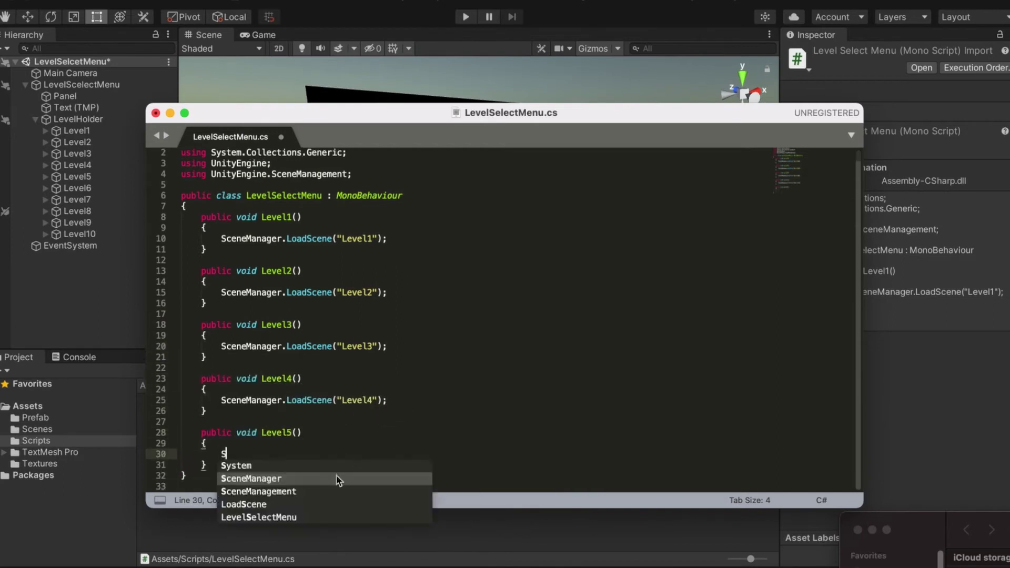
pyautogui.press('Down')
# Step: Add the Level6 and Level7 methods loading scenes "Level6" and "Level7"
pyautogui.press('Return')
pyautogui.press('Return')
pyautogui.write('public void Level6()')
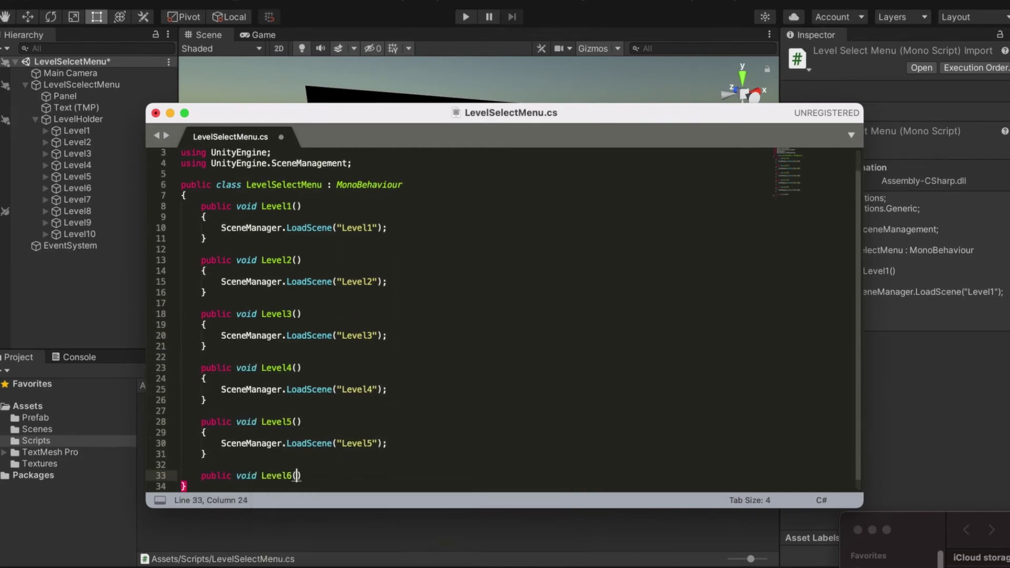
pyautogui.press('Return')
pyautogui.write('{')
pyautogui.press('Return')
pyautogui.write('SceneManager.LoadScene("Level6");')
pyautogui.press('Down')
pyautogui.press('Return')
pyautogui.press('Return')
pyautogui.write('public void Level7()')
# Step: Add the Level8 method loading "Level8" and fix the missing semicolon on line 40
pyautogui.press('Return')
pyautogui.press('{')
pyautogui.press('Return')
pyautogui.write('SceneManager.LoadScene("Level7")')
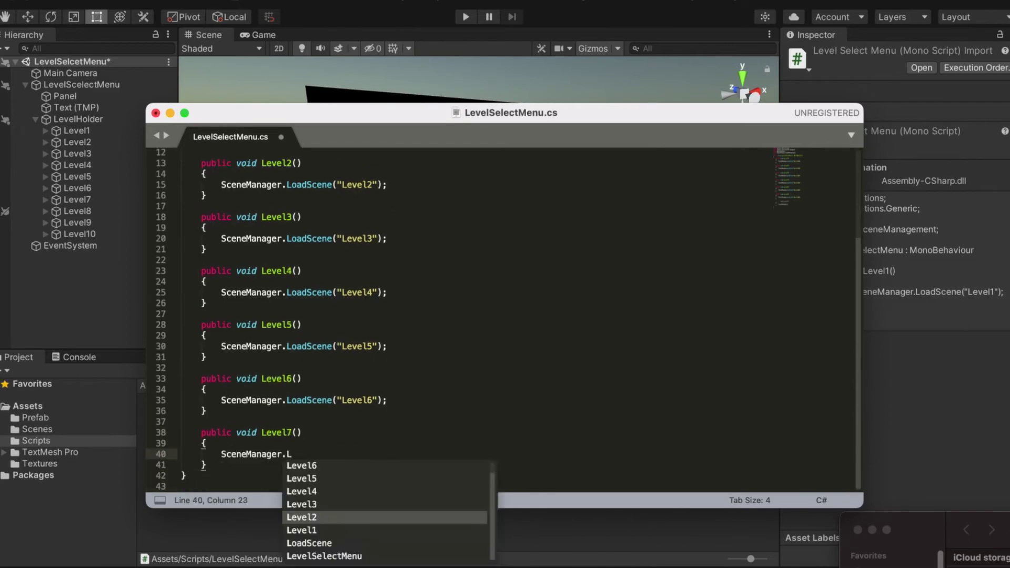
pyautogui.press('Down')
pyautogui.press('Return')
pyautogui.press('Return')
pyautogui.write('public void Level8()')
pyautogui.click(383, 433)
pyautogui.write(';')
pyautogui.click(302, 465)
pyautogui.press('Return')
pyautogui.press('{')
pyautogui.press('Return')
pyautogui.write('SceneManager.LoadScene("Level8");')
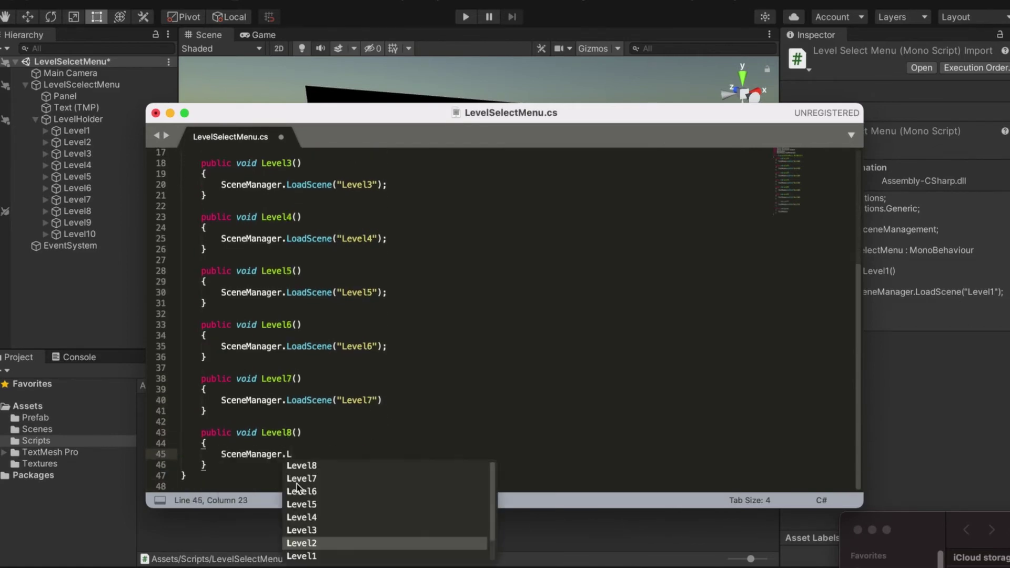
pyautogui.press('Down')
# Step: Add the Level9 and Level10 methods loading scenes "Level9" and "Level10"
pyautogui.press('Return')
pyautogui.press('Return')
pyautogui.write('public void Level9()')
pyautogui.press('Return')
pyautogui.press('{')
pyautogui.press('Return')
pyautogui.write('SceneManager.LoadScene("Level9")')
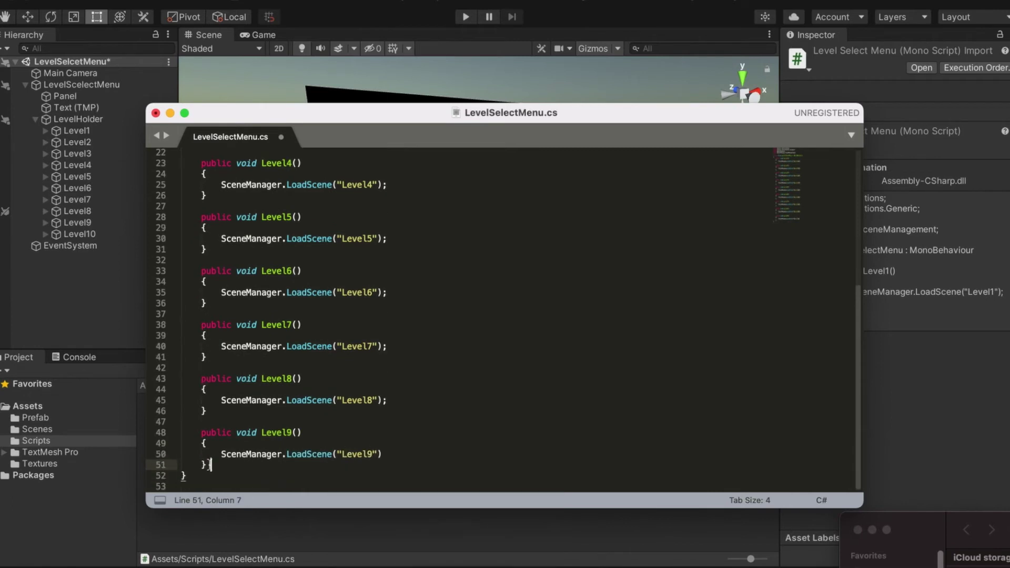
pyautogui.press('Down')
pyautogui.press('Return')
pyautogui.press('Return')
pyautogui.write('public void Level10()')
pyautogui.press('Return')
pyautogui.press('{')
pyautogui.press('Return')
pyautogui.write('SceneManager.LoadScene("Level10");')
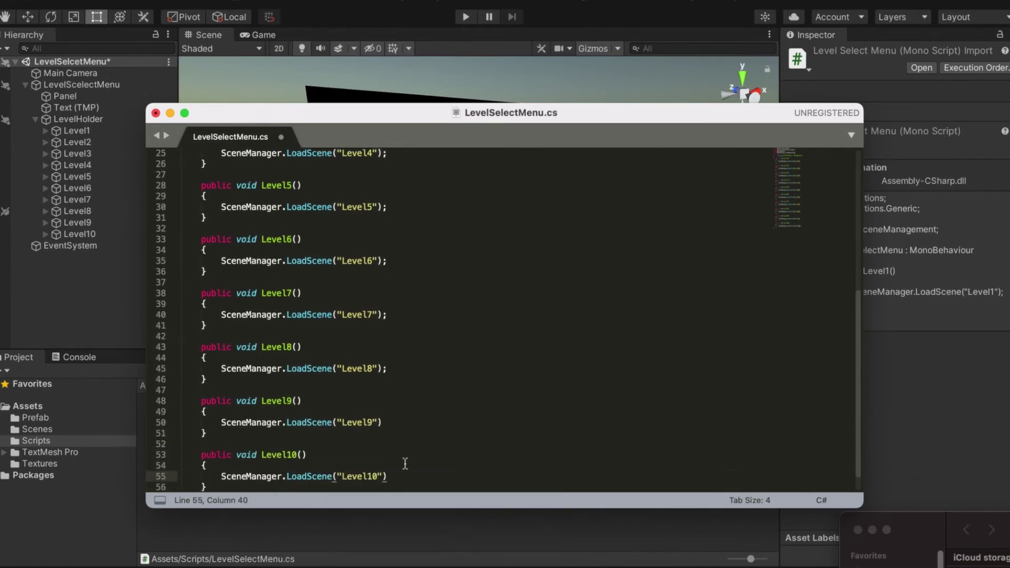
# Step: Add the missing semicolon on line 50, save the script, and return to Unity
pyautogui.scroll(-1, 405, 464)
pyautogui.click(387, 400)
pyautogui.write(';')
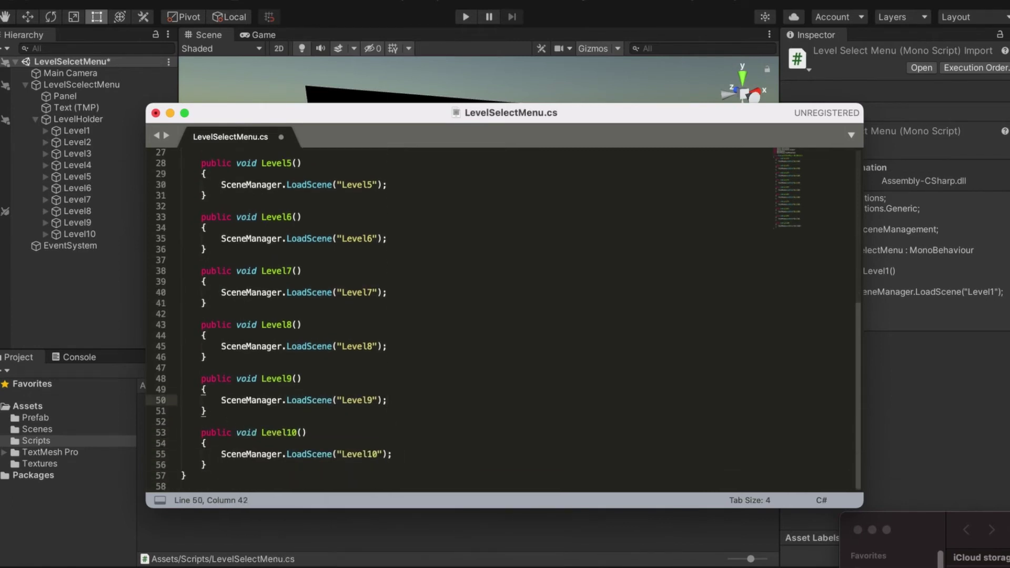
pyautogui.press('super+s')
pyautogui.scroll(9, 393, 415)
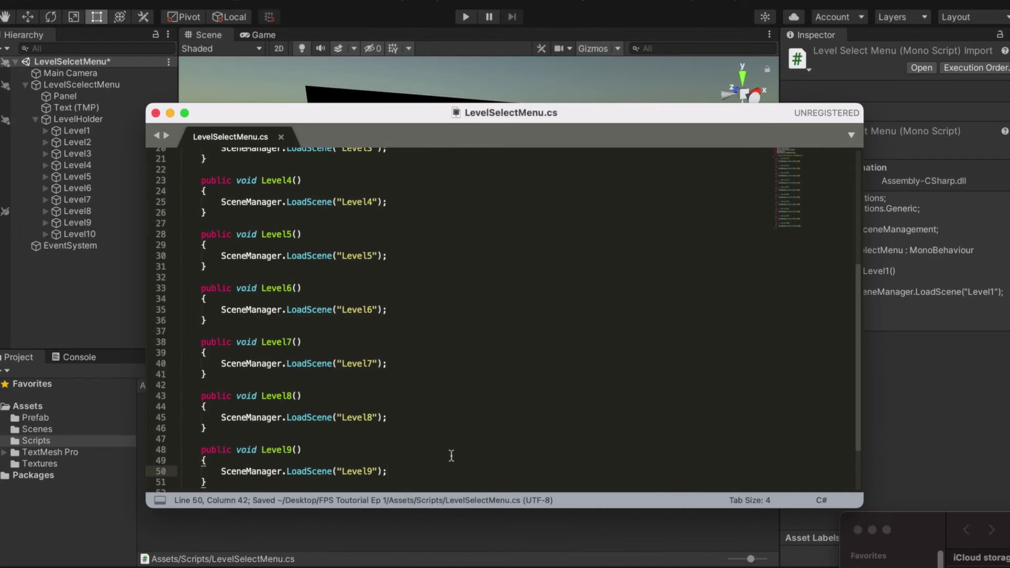
pyautogui.scroll(-8, 448, 437)
pyautogui.scroll(8, 451, 441)
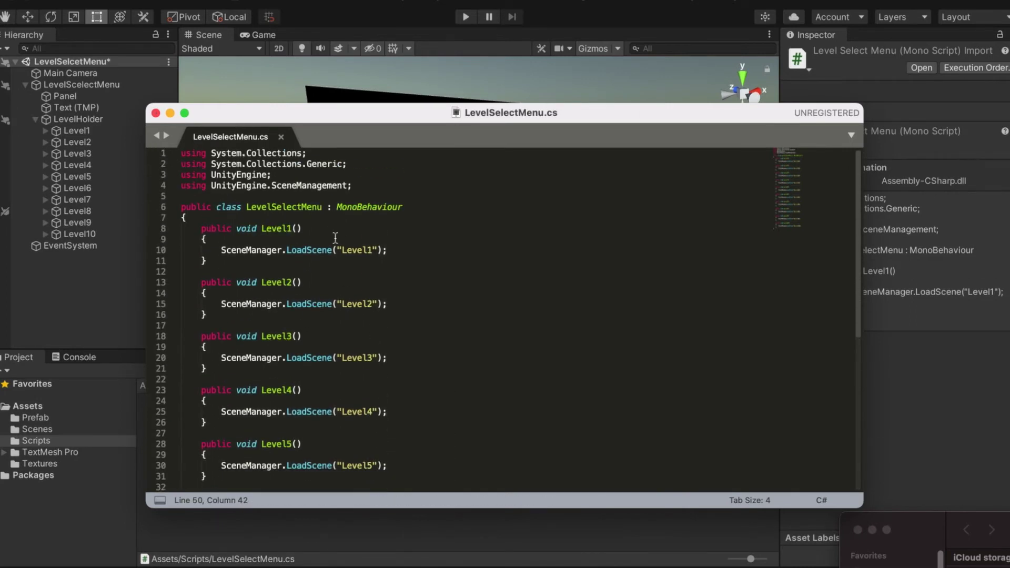
pyautogui.click(121, 191)
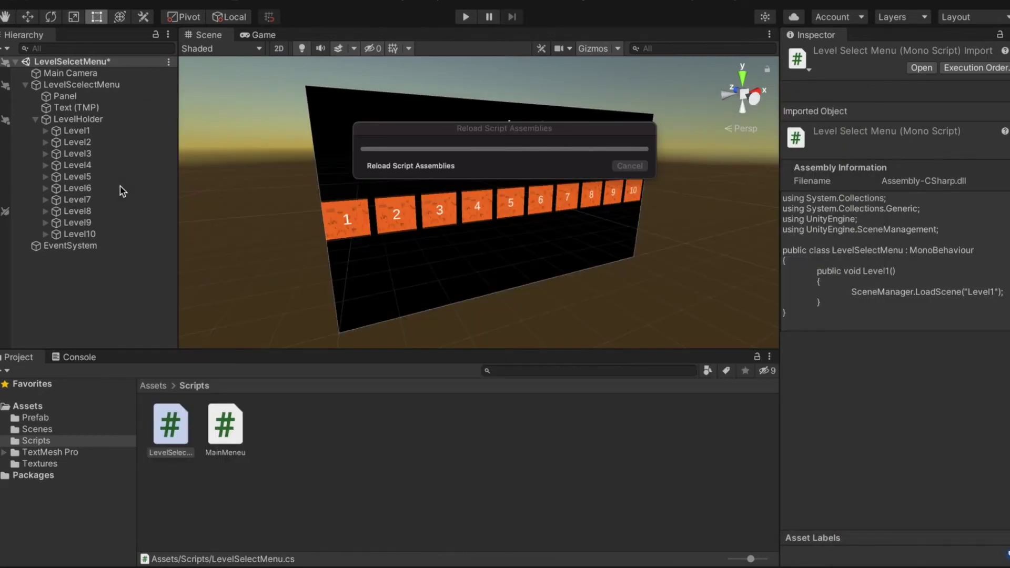
# Step: Add the LevelSelectMenu script as a component on LevelHolder beside its Grid Layout Group
pyautogui.click(122, 189)
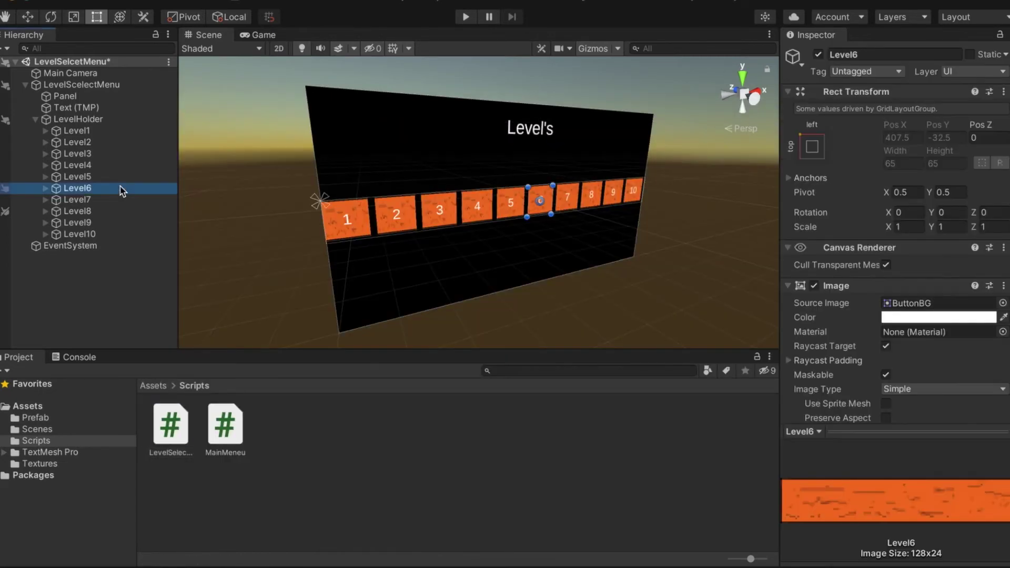
pyautogui.click(76, 120)
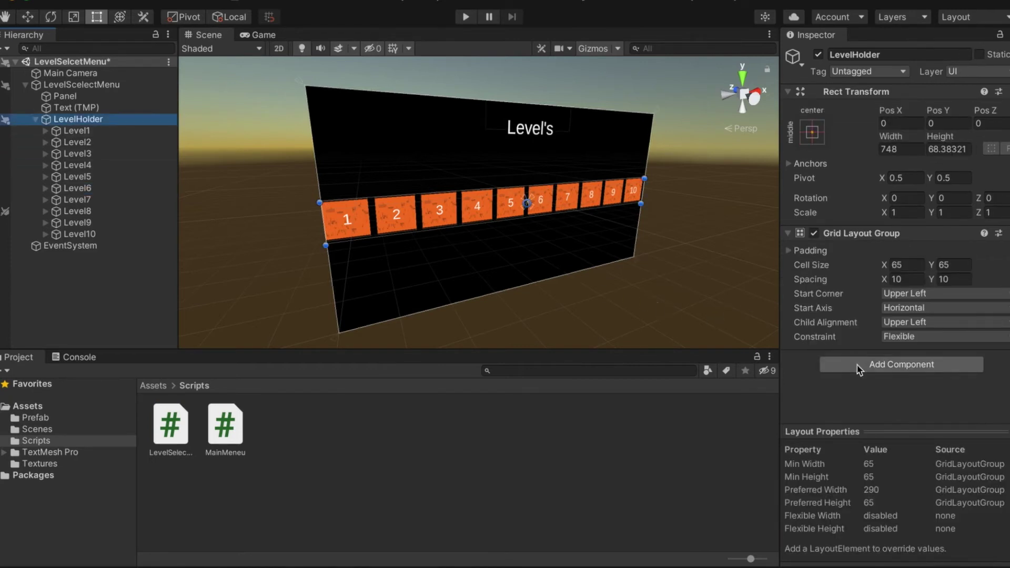
pyautogui.click(851, 364)
pyautogui.write('gri')
pyautogui.moveTo(168, 429); pyautogui.dragTo(802, 374)
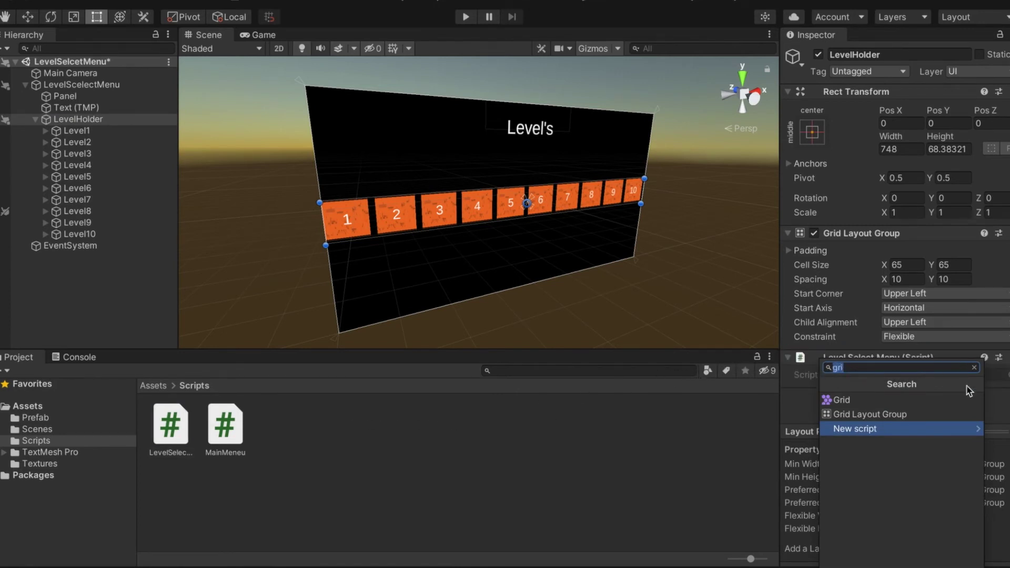
pyautogui.click(995, 417)
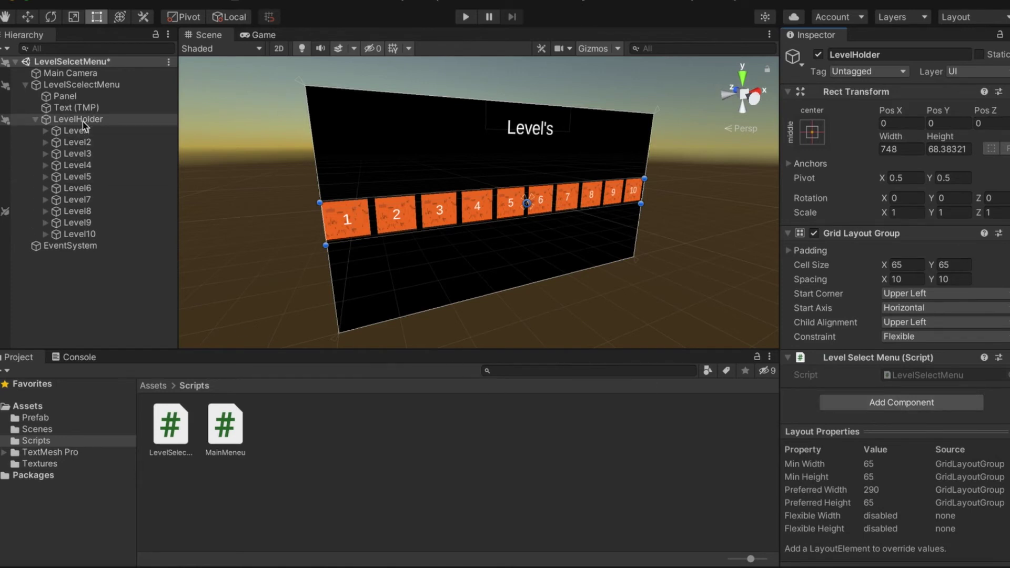
pyautogui.click(68, 131)
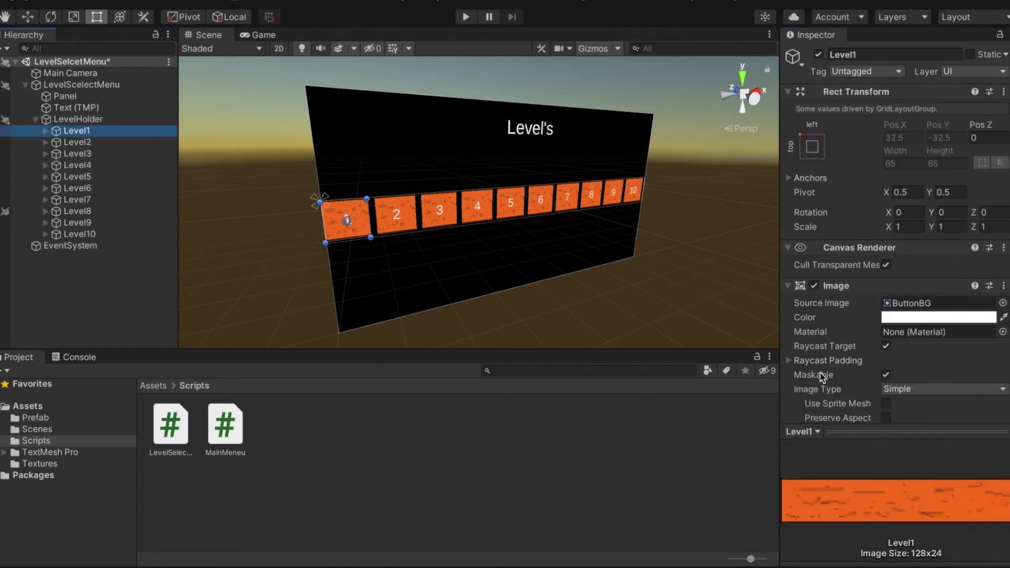
# Step: Give Level1 an On Click event calling LevelSelectMenu.Level1 on LevelHolder
pyautogui.scroll(-8, 822, 377)
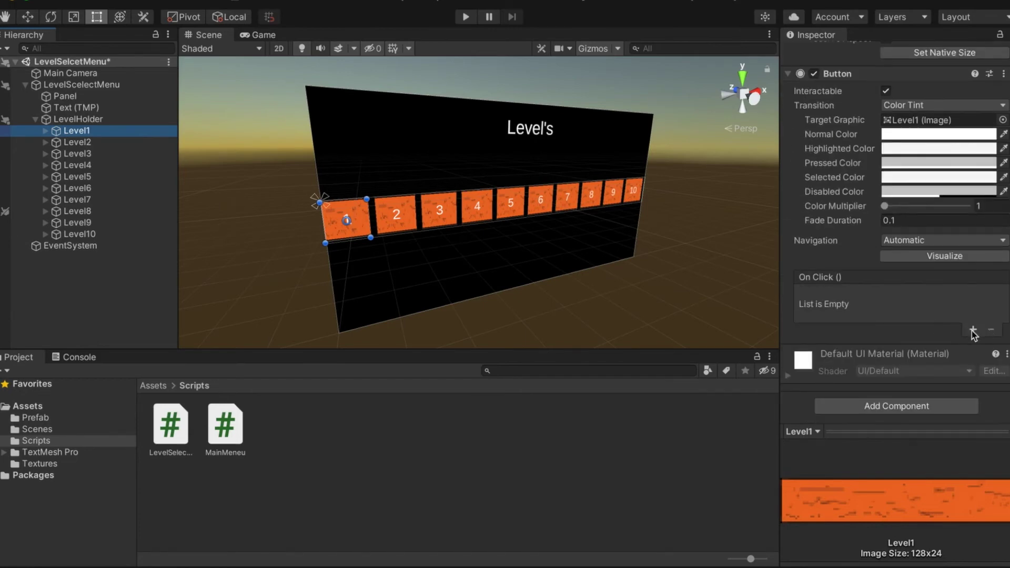
pyautogui.click(973, 331)
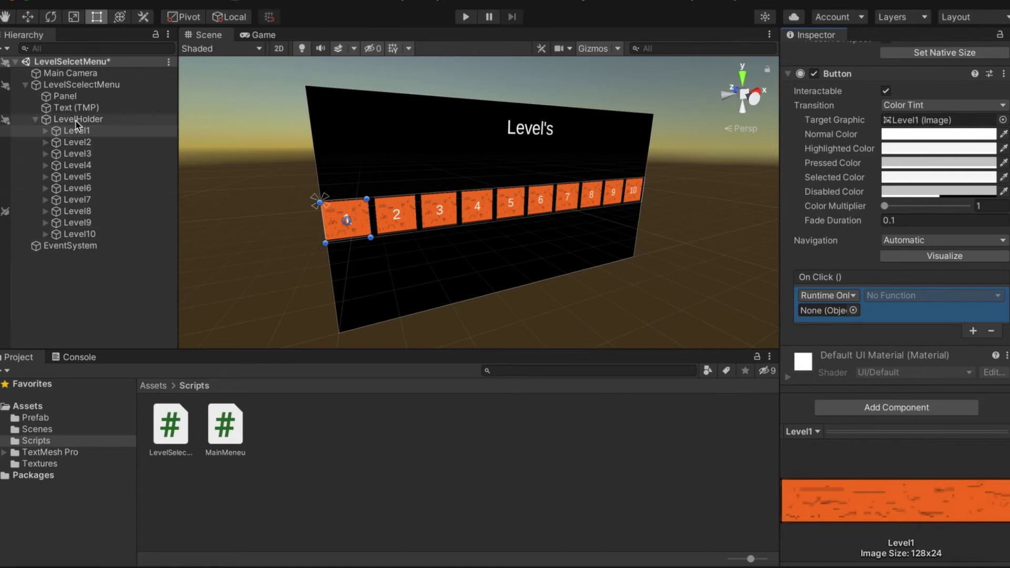
pyautogui.moveTo(79, 119); pyautogui.dragTo(837, 310)
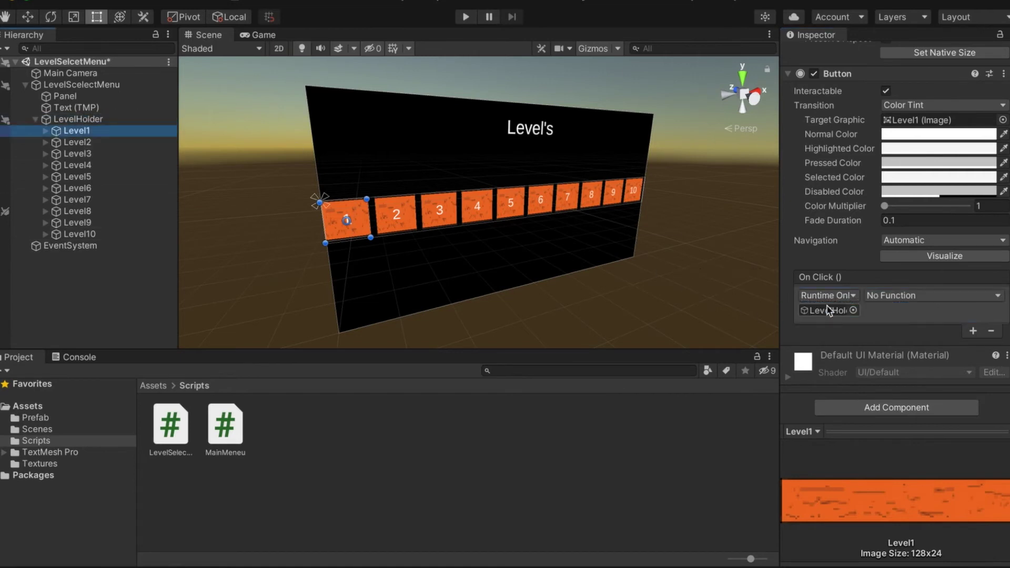
pyautogui.click(892, 297)
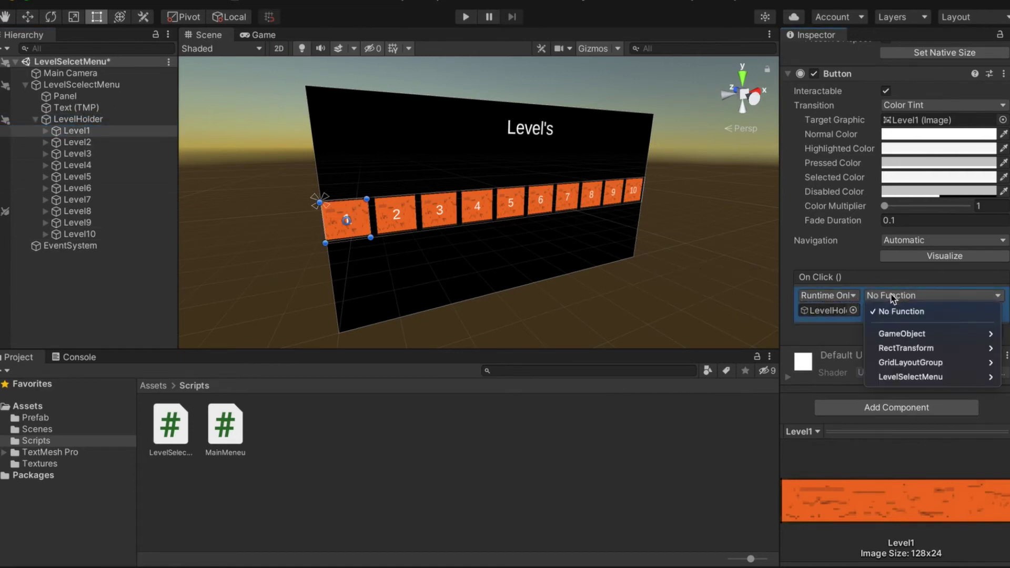
pyautogui.moveTo(905, 383)
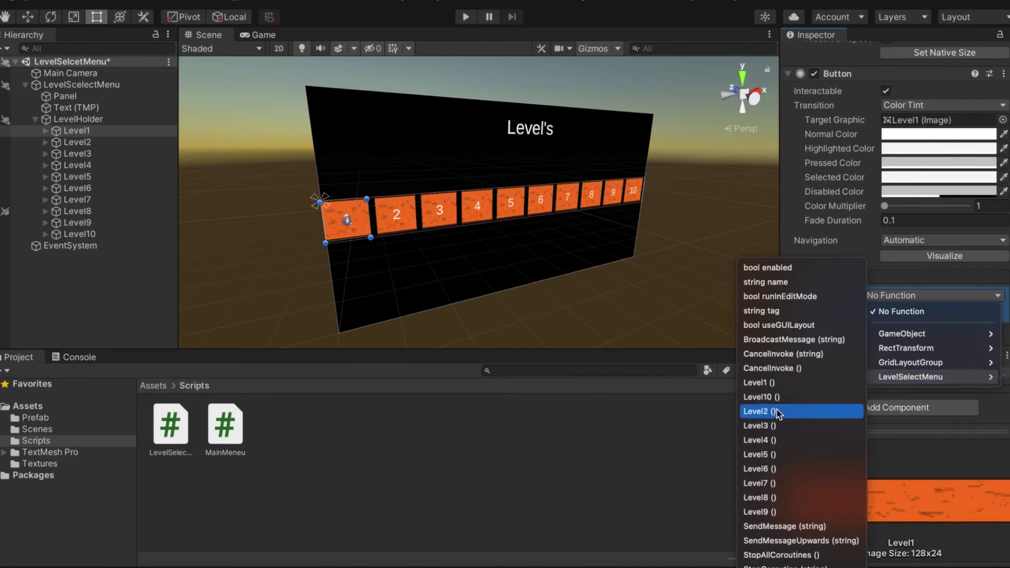
pyautogui.click(769, 383)
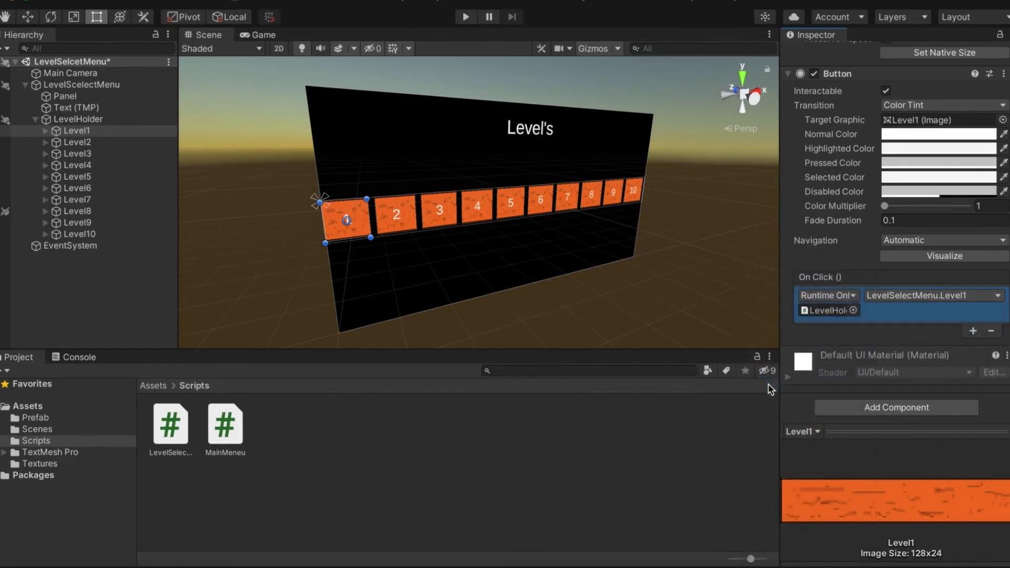
# Step: Wire Level2 and the remaining buttons to their matching LevelSelectMenu functions
pyautogui.click(75, 146)
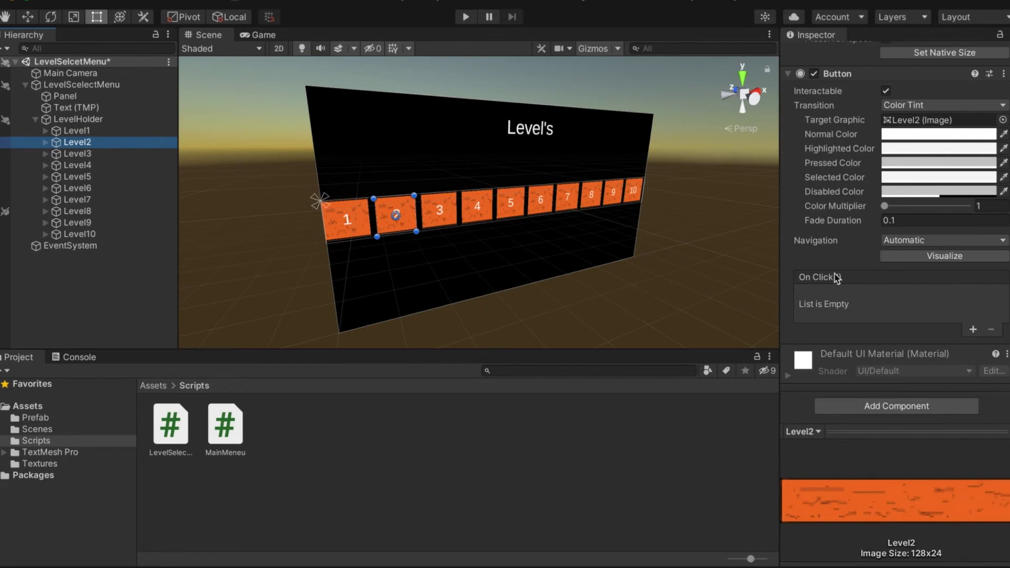
pyautogui.click(974, 330)
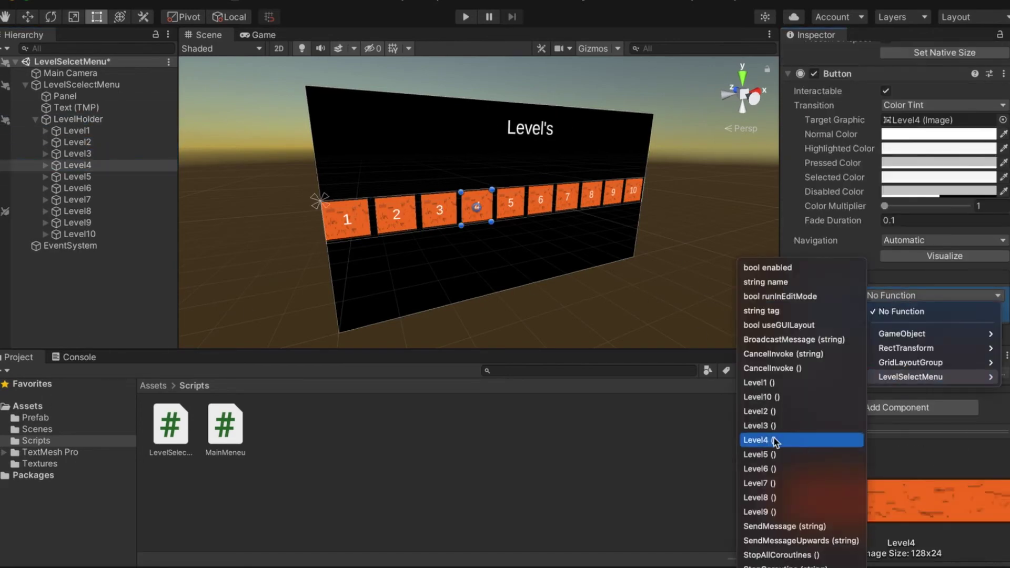
pyautogui.click(775, 441)
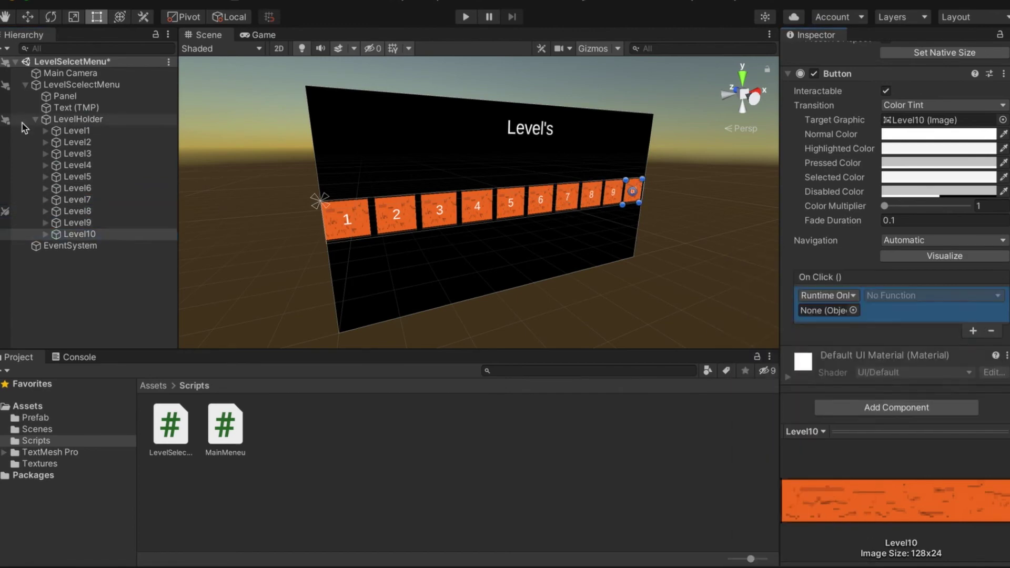
pyautogui.click(415, 346)
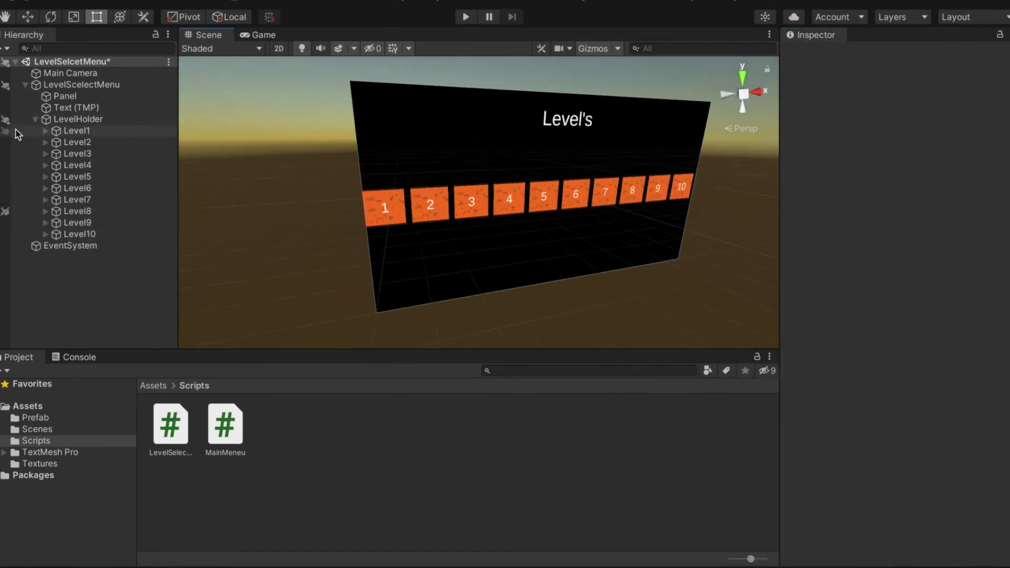
# Step: Check the Level1 and Level10 click events, then open the Scenes folder
pyautogui.click(77, 130)
pyautogui.scroll(-5, 910, 368)
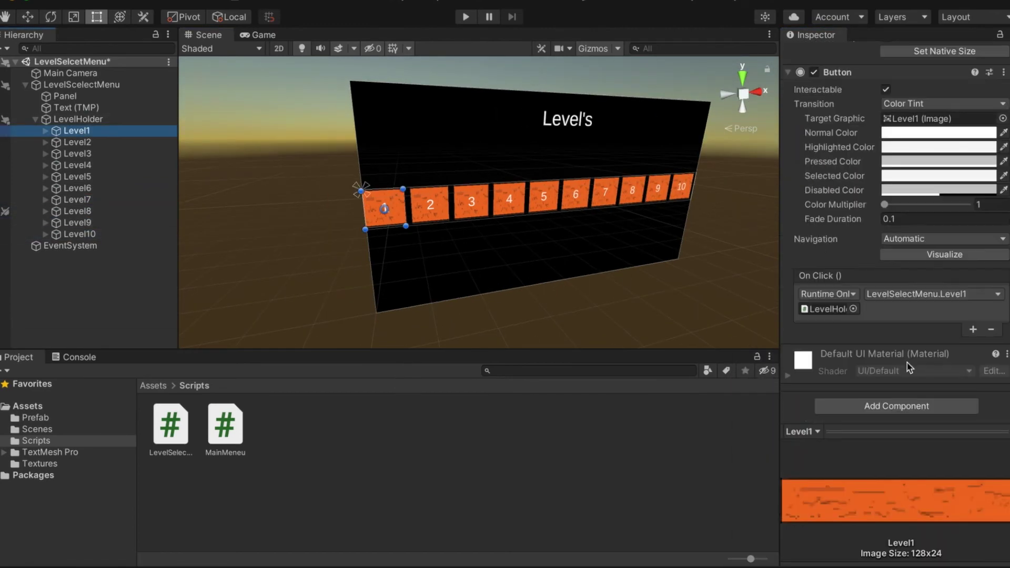
pyautogui.click(79, 234)
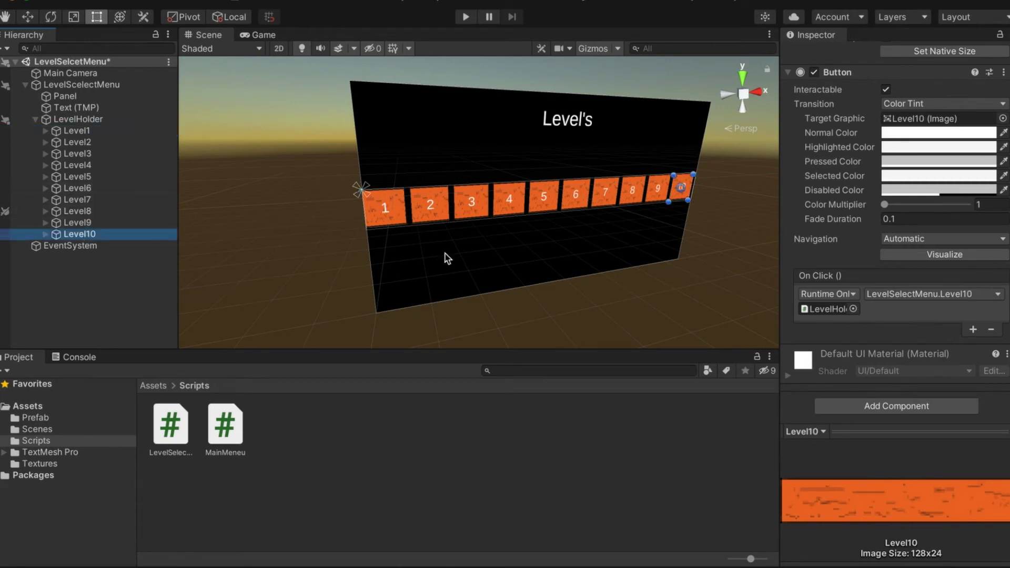
pyautogui.click(63, 263)
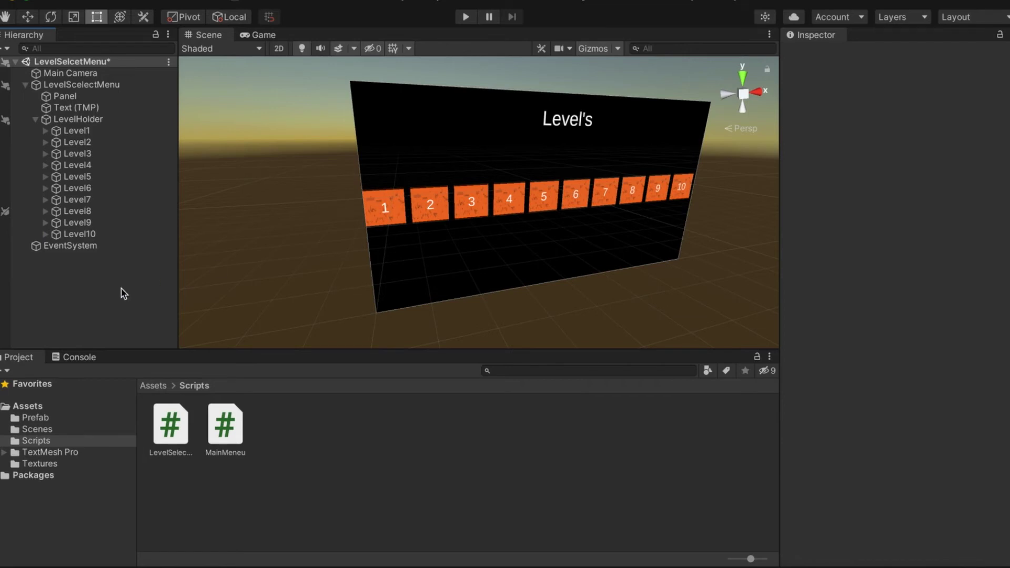
pyautogui.click(36, 430)
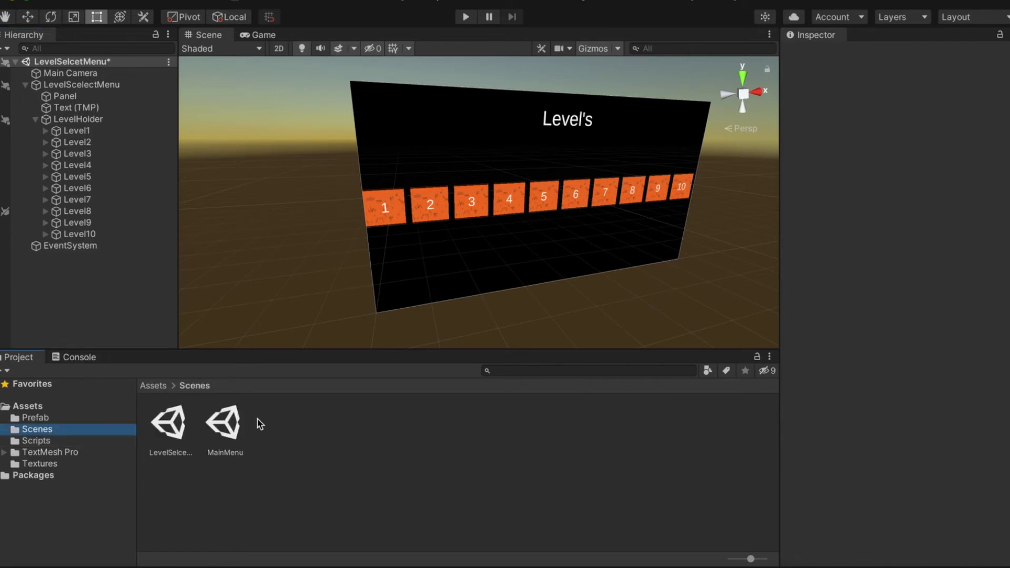
# Step: Create a new scene asset in the Scenes folder named Level1
pyautogui.rightClick(303, 422)
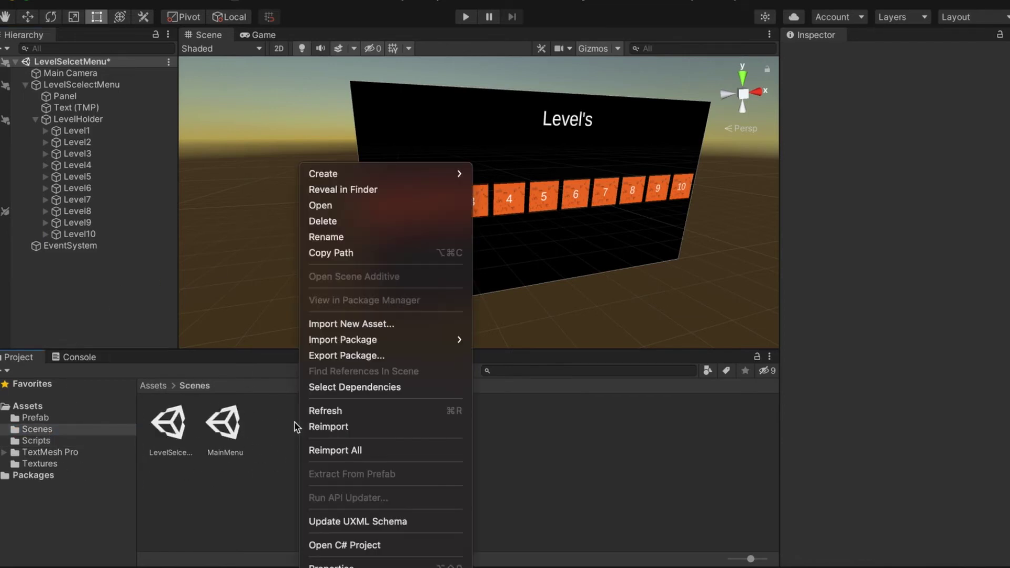
pyautogui.rightClick(300, 436)
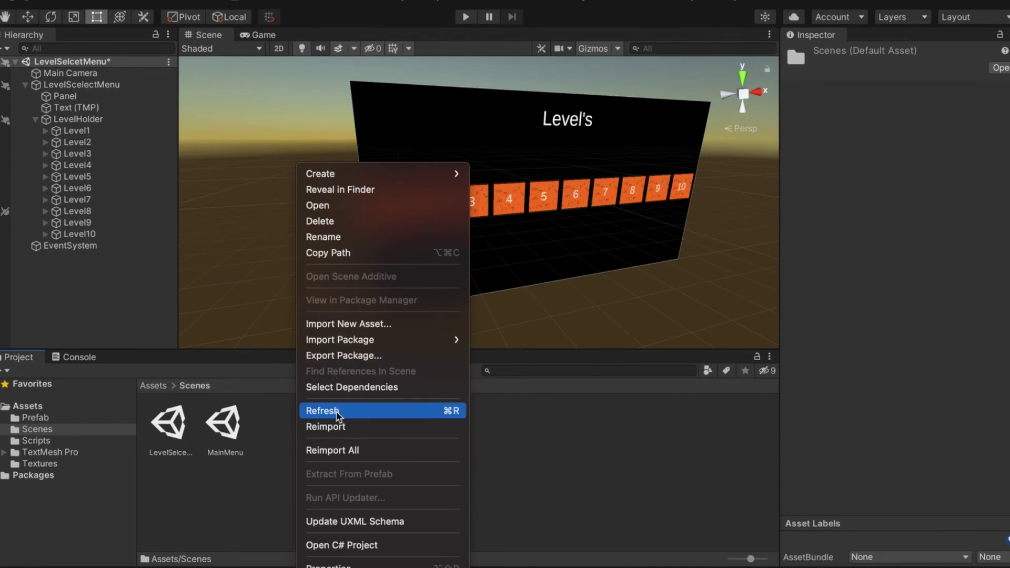
pyautogui.moveTo(343, 179)
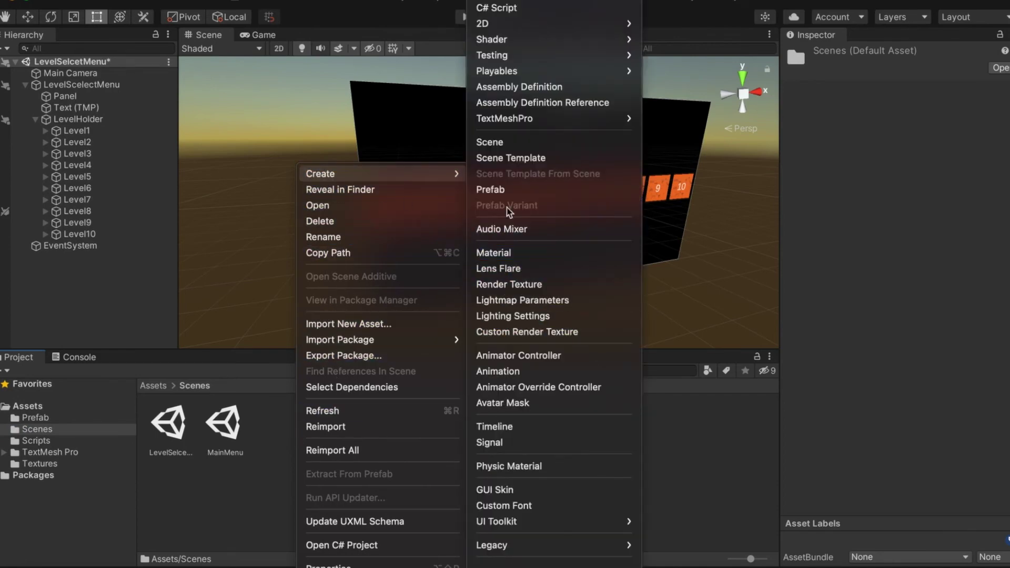
pyautogui.click(490, 143)
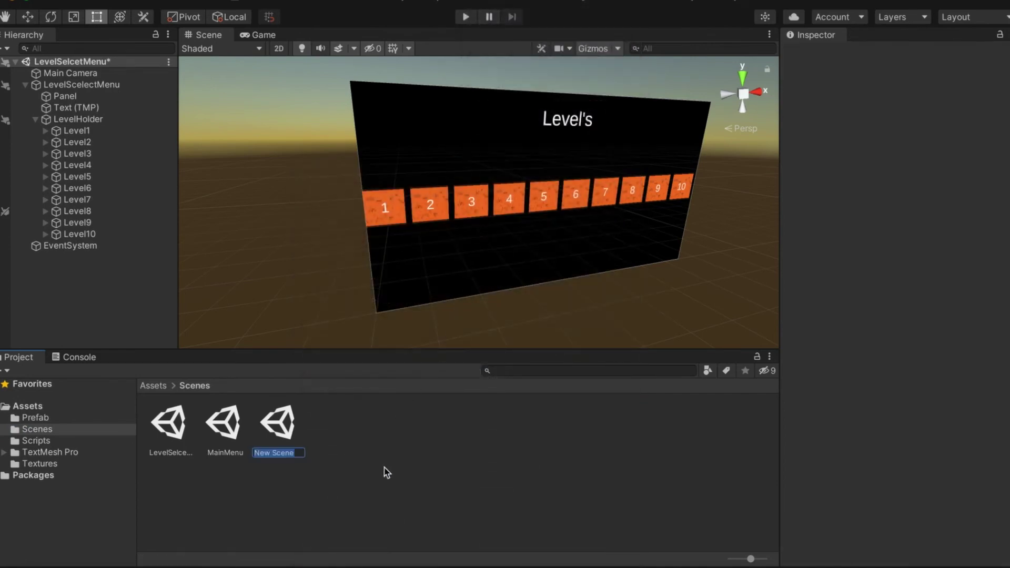
pyautogui.write('Level')
pyautogui.press('Return')
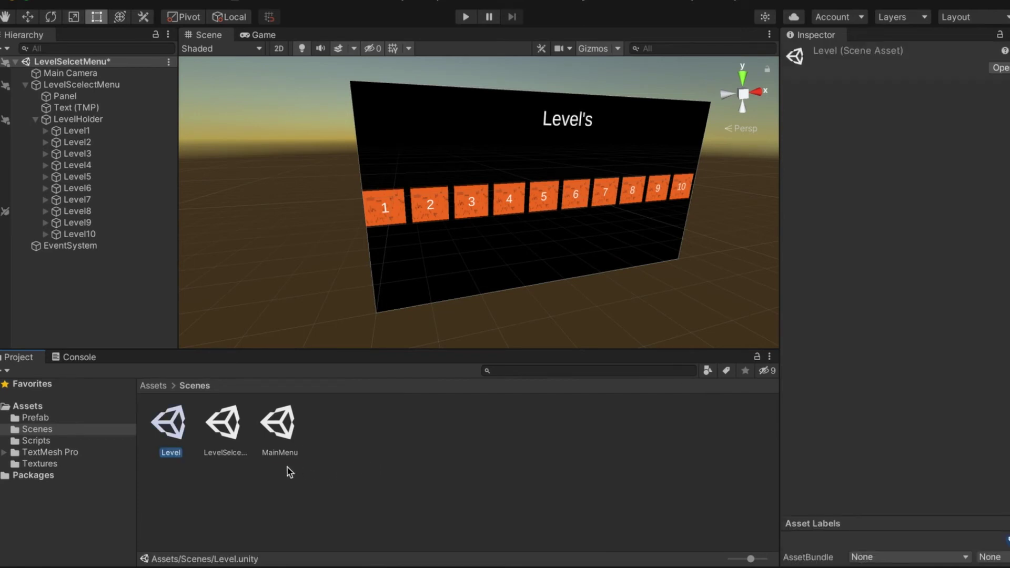
pyautogui.click(170, 453)
pyautogui.write('1')
pyautogui.press('Return')
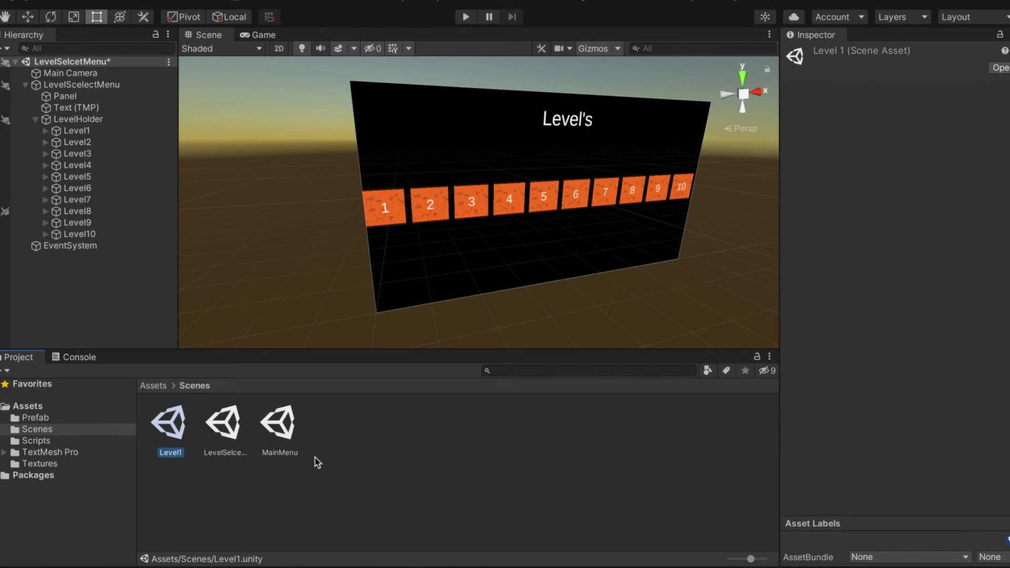
pyautogui.rightClick(337, 442)
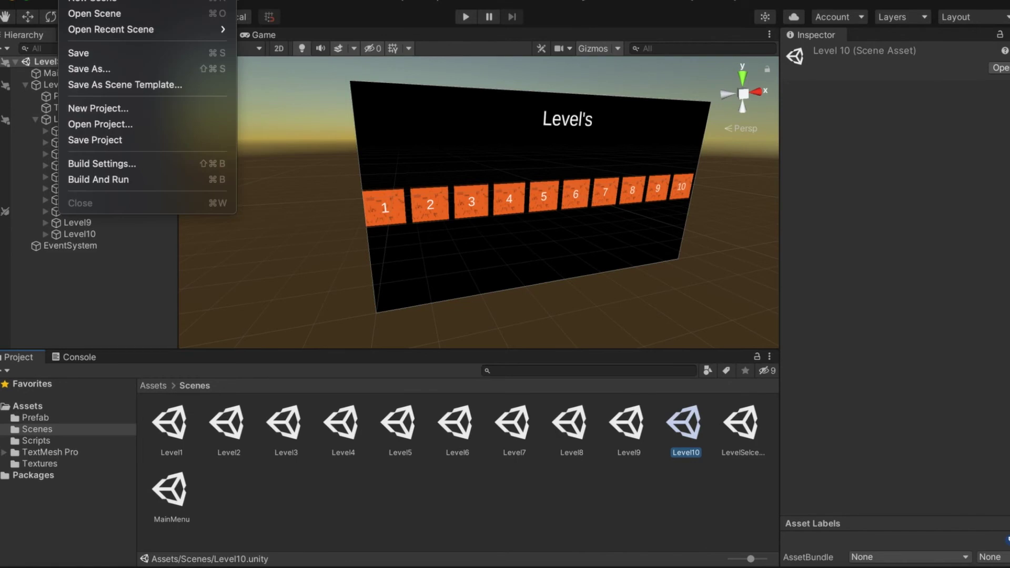
# Step: Add LevelSelcetMenu and scenes Level10 down to Level1 to Scenes In Build
pyautogui.click(114, 164)
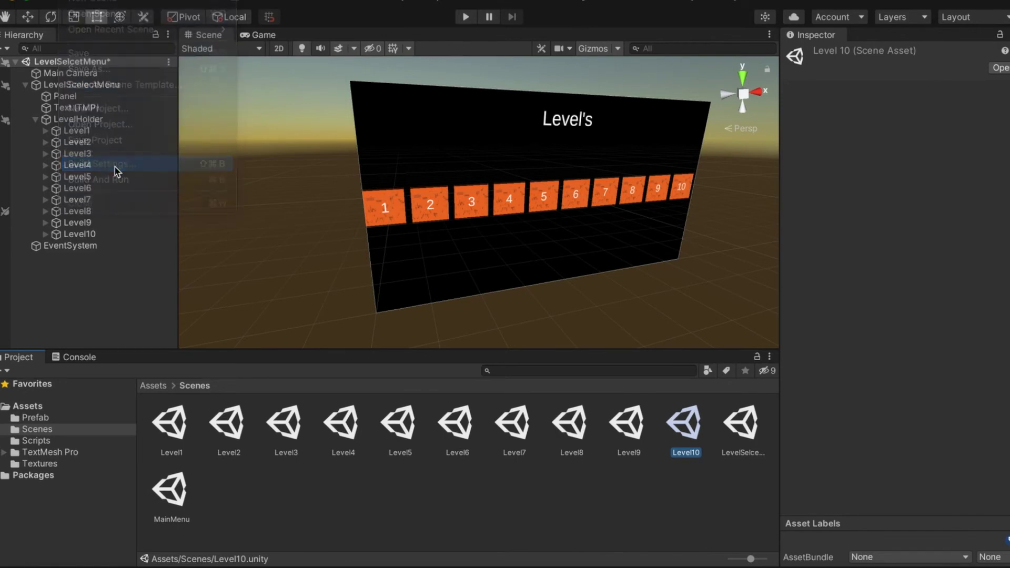
pyautogui.moveTo(665, 141); pyautogui.dragTo(535, 83)
pyautogui.click(463, 144)
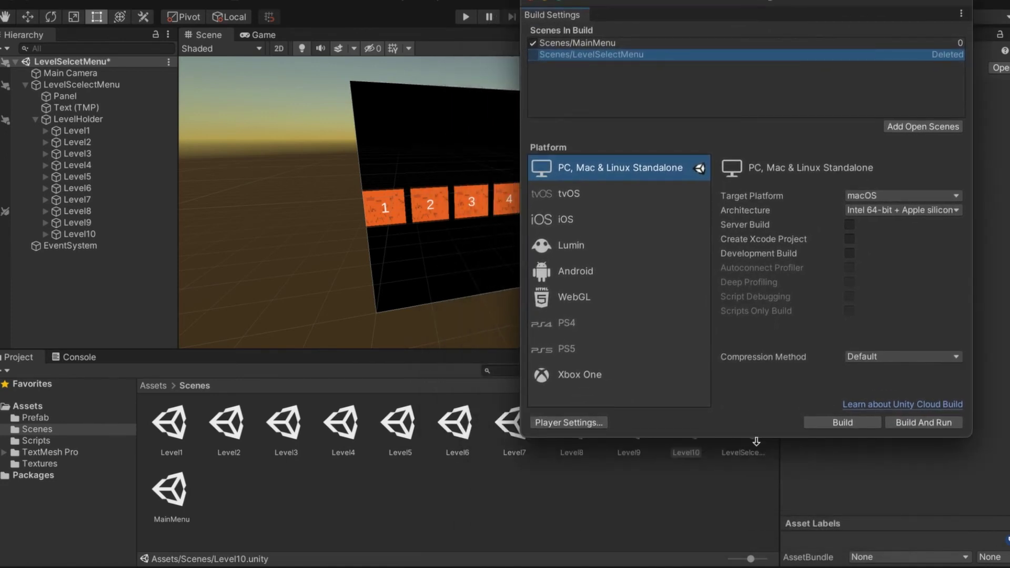
pyautogui.moveTo(592, 102); pyautogui.dragTo(595, 101)
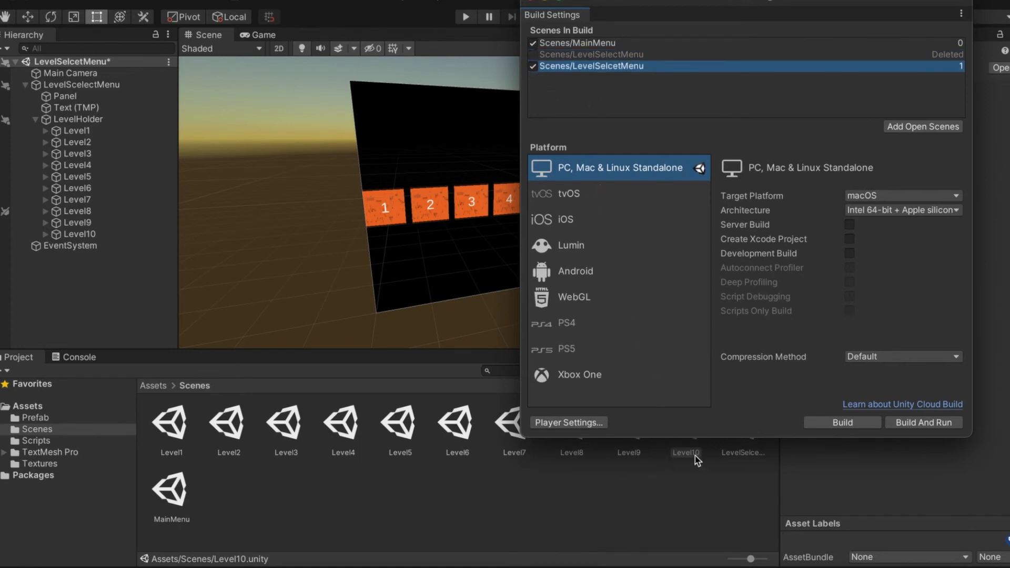
pyautogui.moveTo(685, 454); pyautogui.dragTo(592, 97)
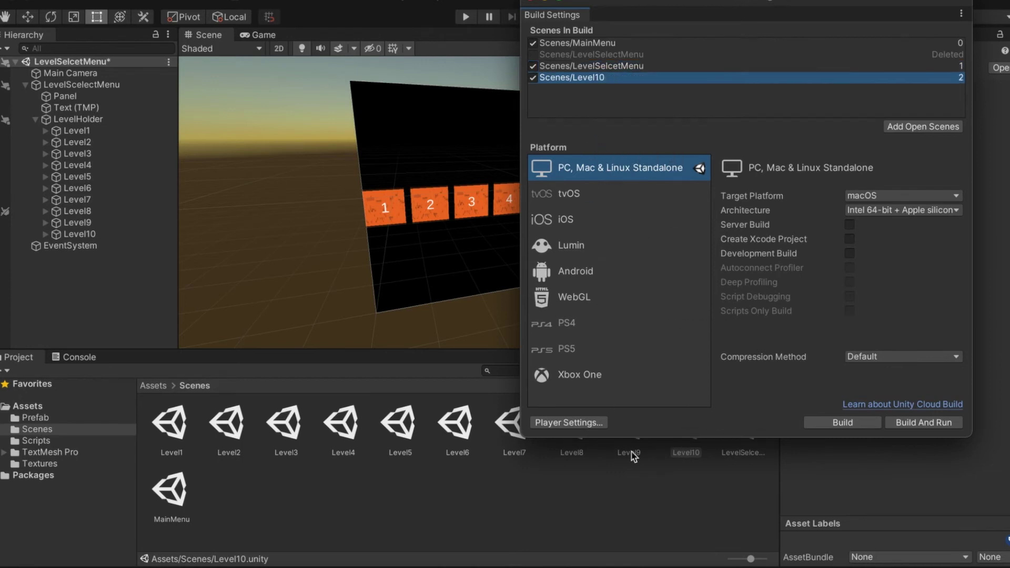
pyautogui.moveTo(631, 452); pyautogui.dragTo(570, 105)
pyautogui.moveTo(571, 452); pyautogui.dragTo(564, 107)
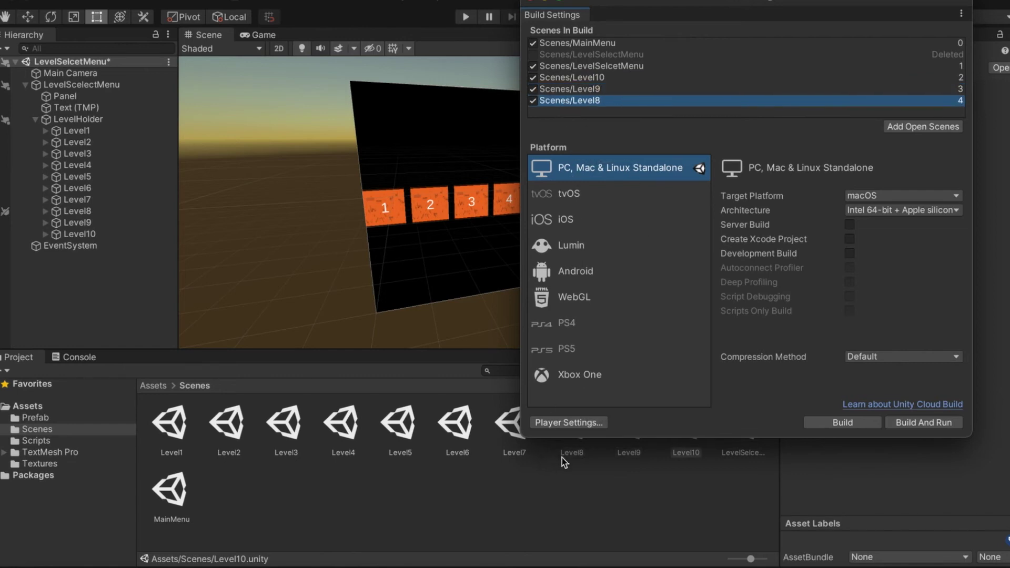
pyautogui.moveTo(532, 460); pyautogui.dragTo(565, 116)
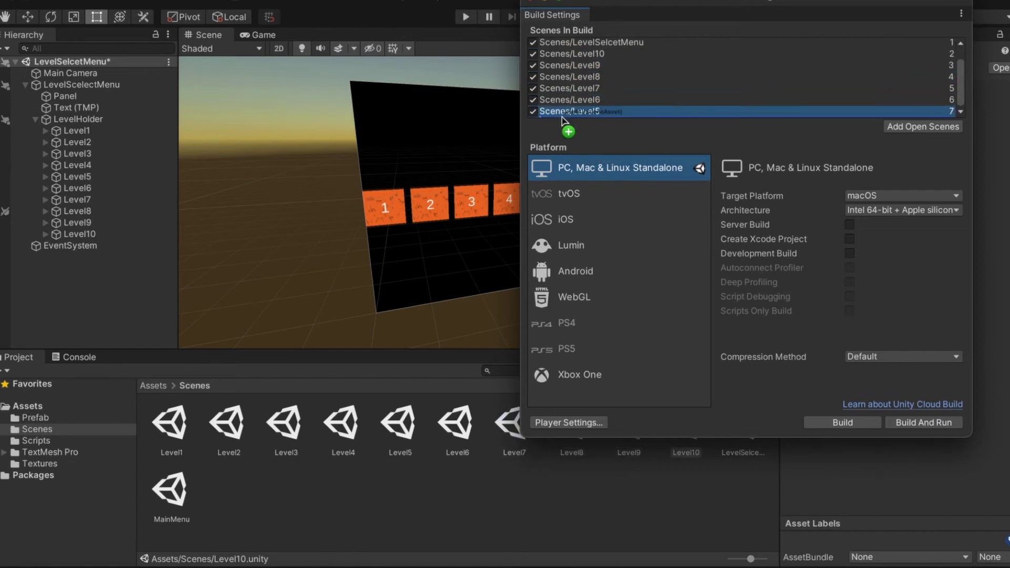
pyautogui.click(532, 2)
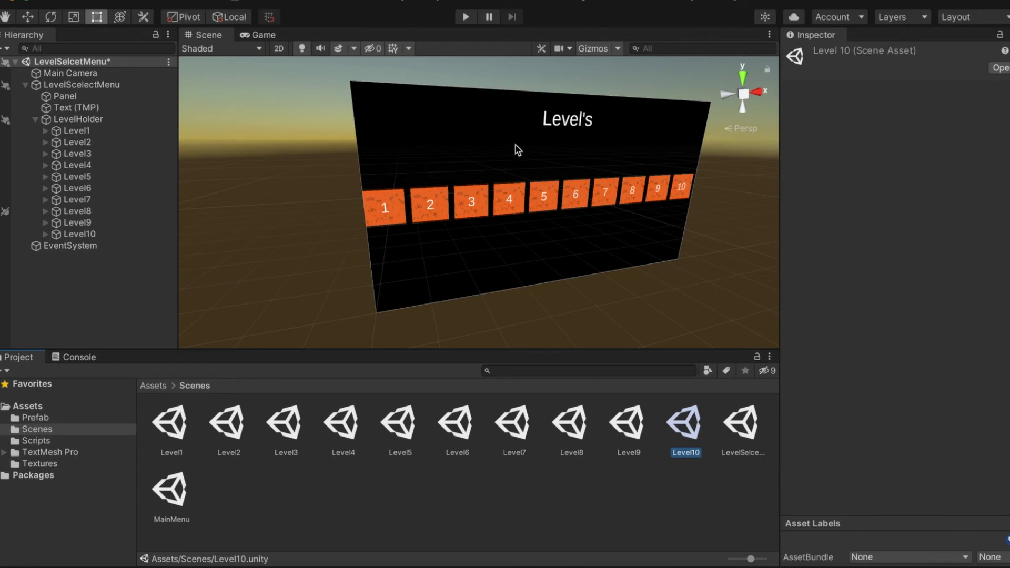
# Step: Play the menu and confirm buttons 1, 2 and 3 load Level1, Level2 and Level3
pyautogui.click(466, 17)
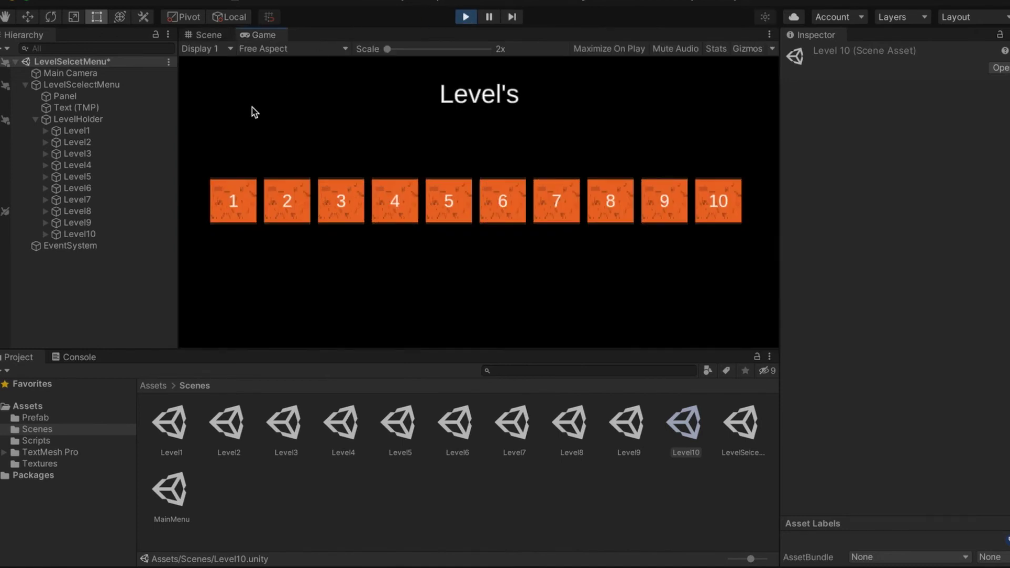
pyautogui.click(237, 201)
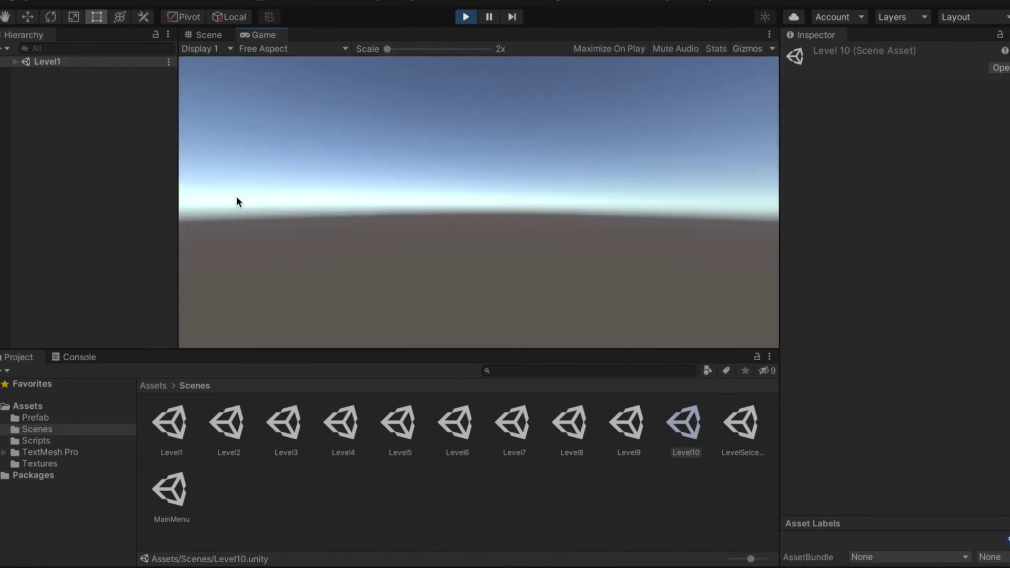
pyautogui.click(465, 18)
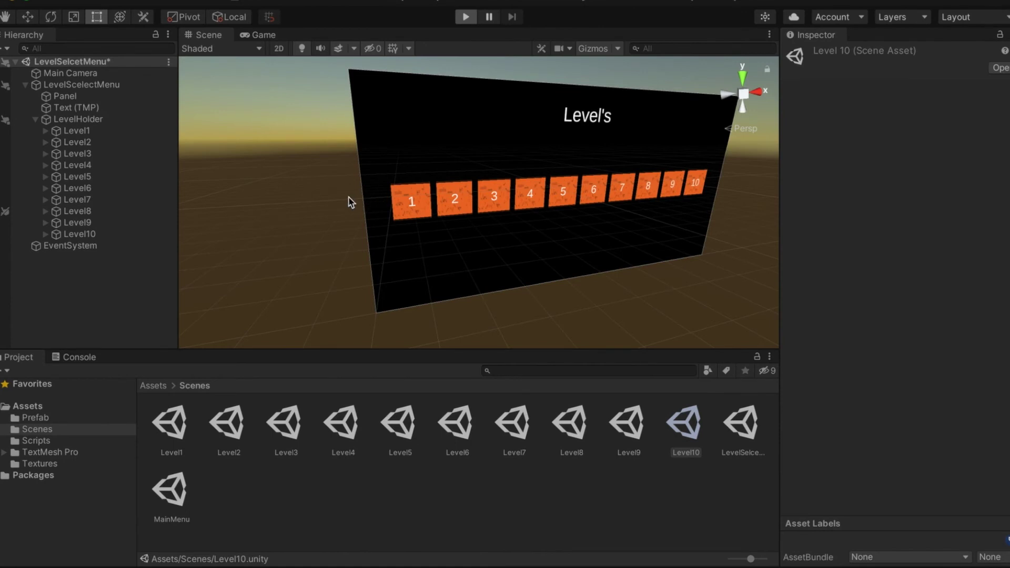
pyautogui.hotkey('ctrl', 'p')
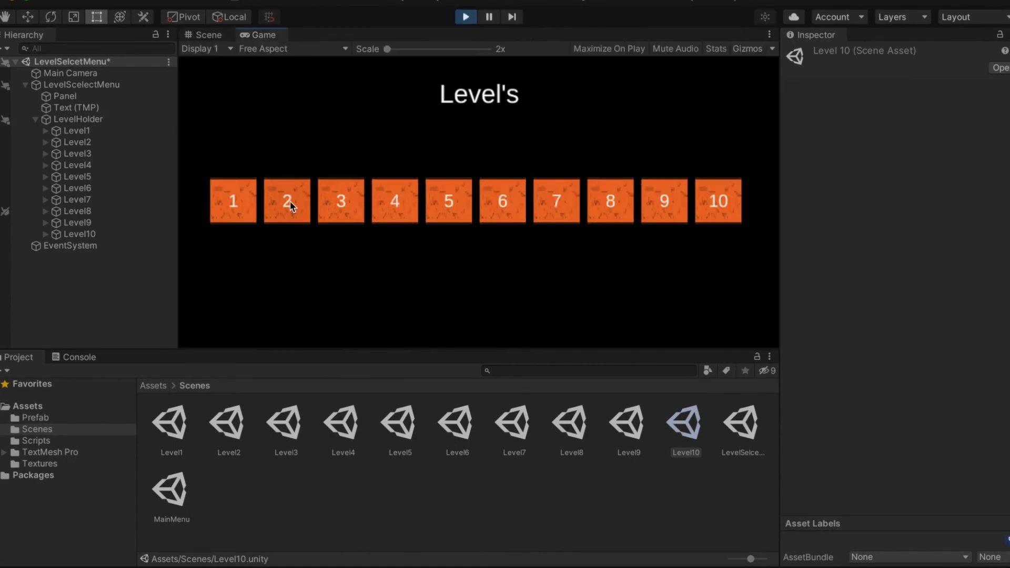
pyautogui.click(286, 205)
pyautogui.click(466, 17)
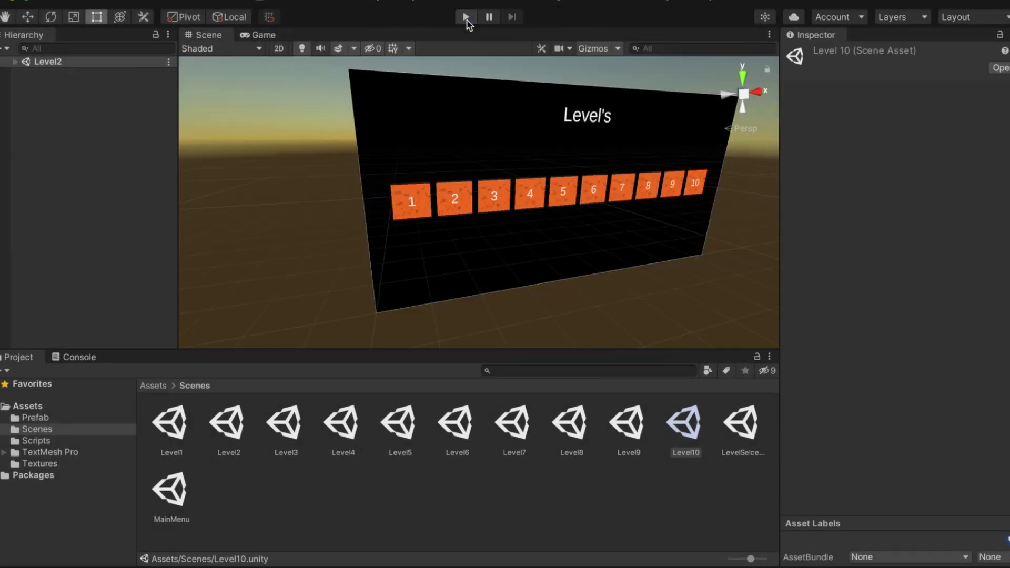
pyautogui.click(466, 17)
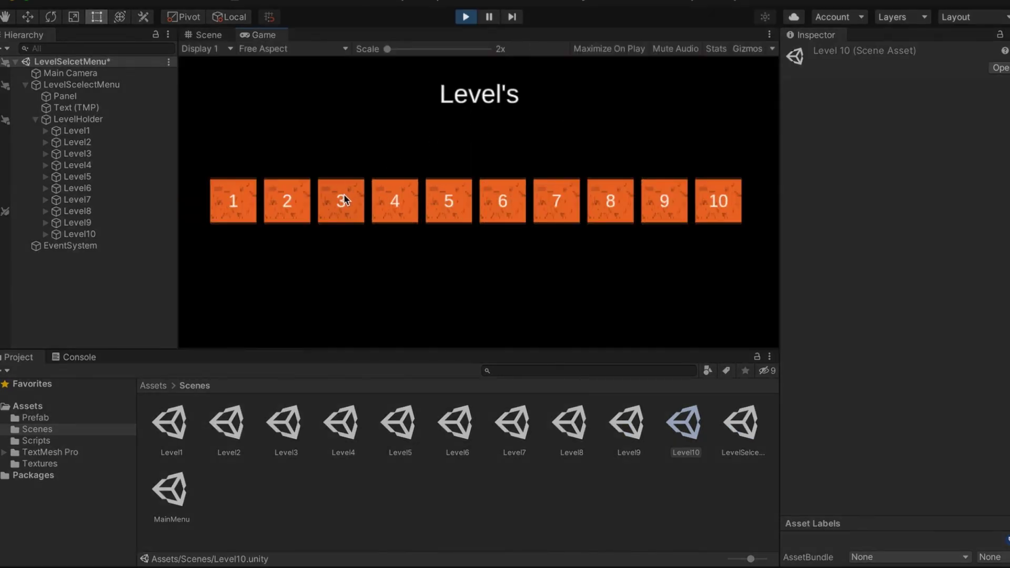
pyautogui.click(343, 194)
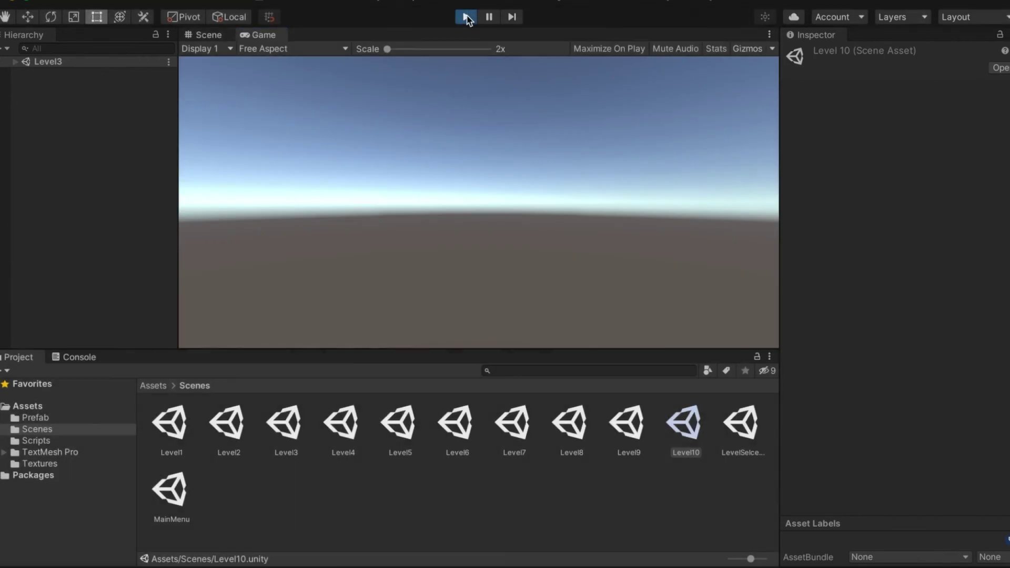
pyautogui.click(466, 18)
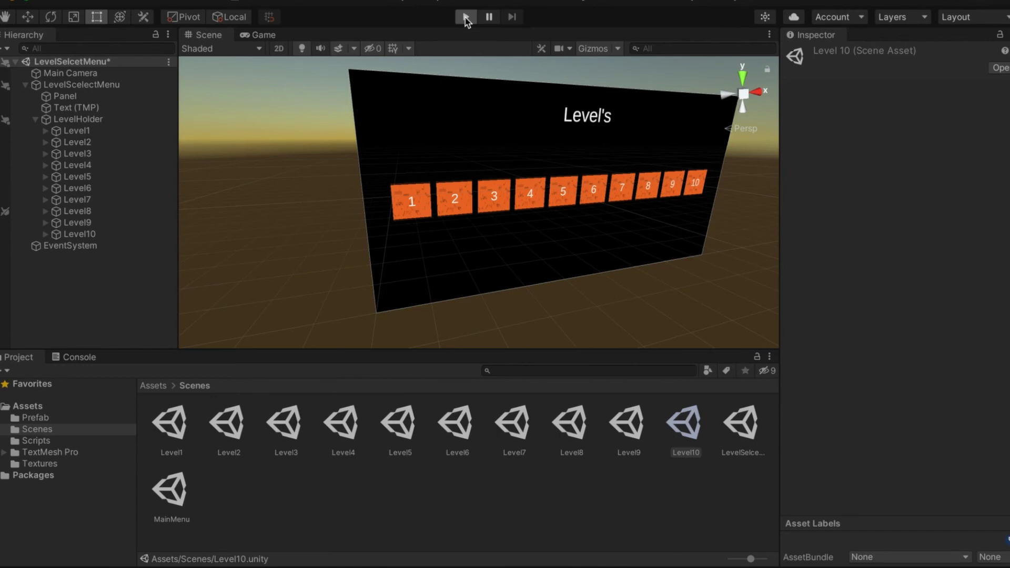
# Step: Play again to confirm buttons 4 and 10 load Level4 and Level10
pyautogui.click(466, 18)
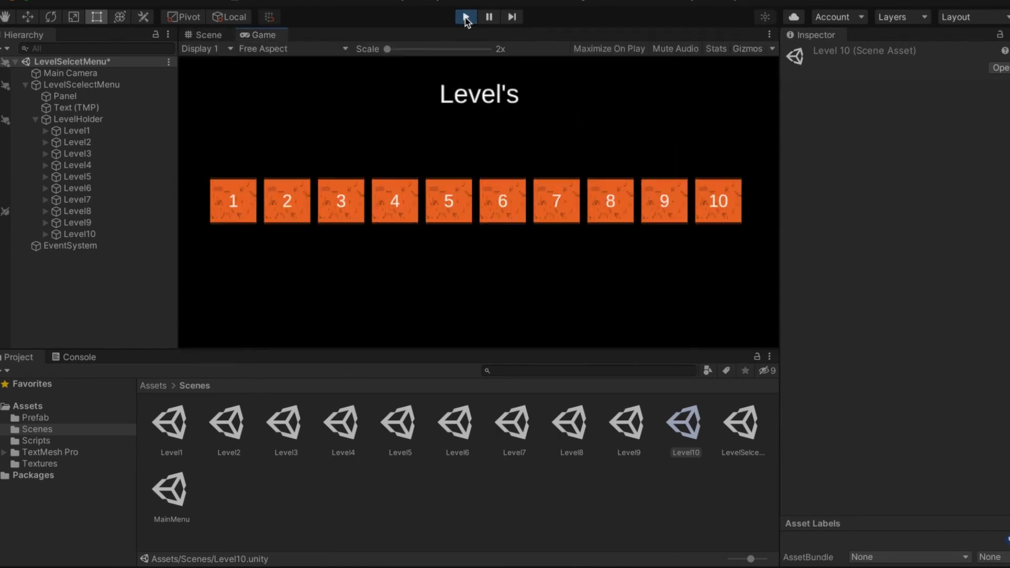
pyautogui.click(394, 204)
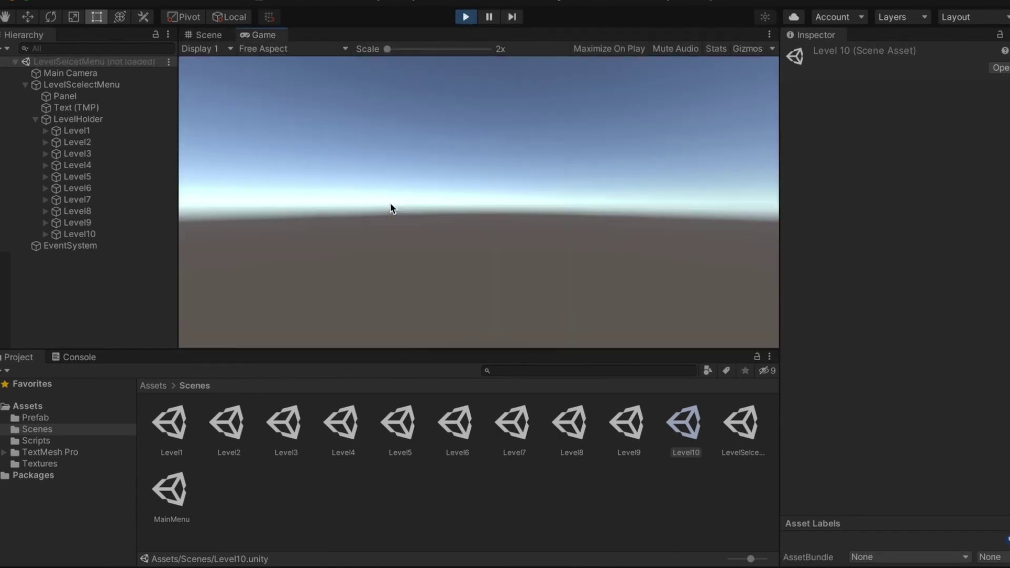
pyautogui.click(466, 18)
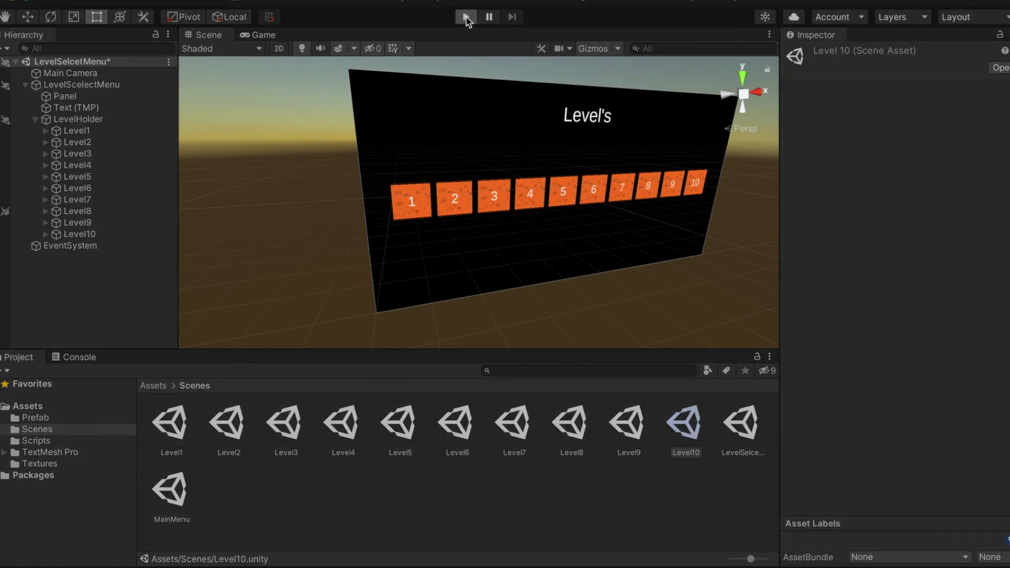
pyautogui.click(466, 18)
pyautogui.hotkey('ctrl', 'p')
pyautogui.click(703, 188)
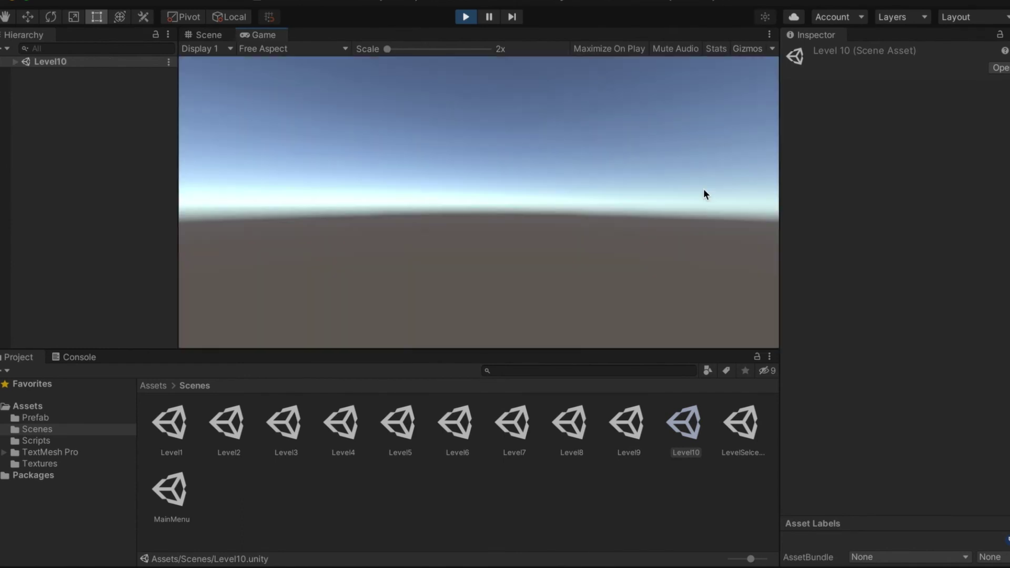
pyautogui.click(466, 18)
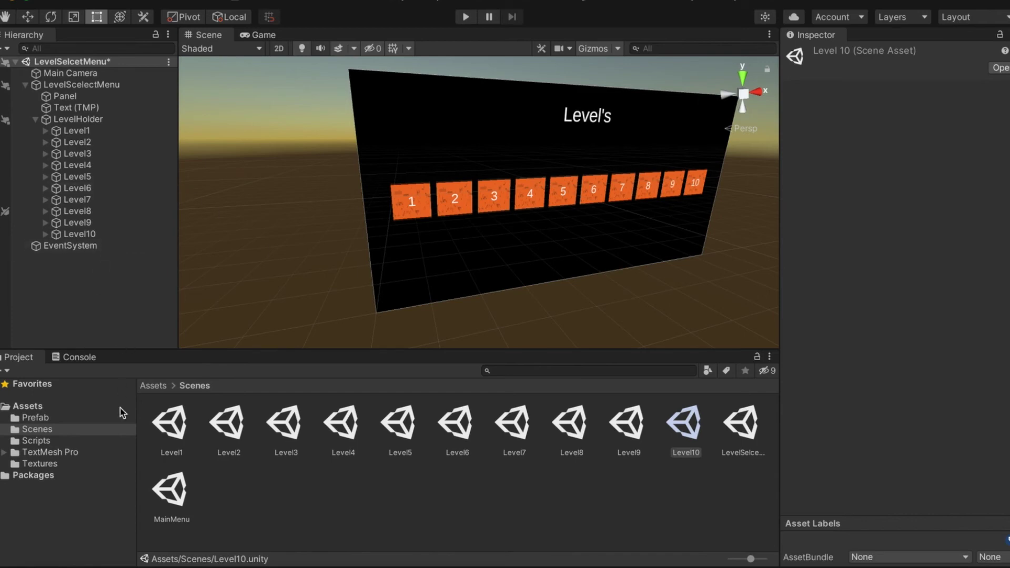
# Step: Reopen LevelSelectMenu.cs from the Scripts folder in the code editor
pyautogui.click(48, 442)
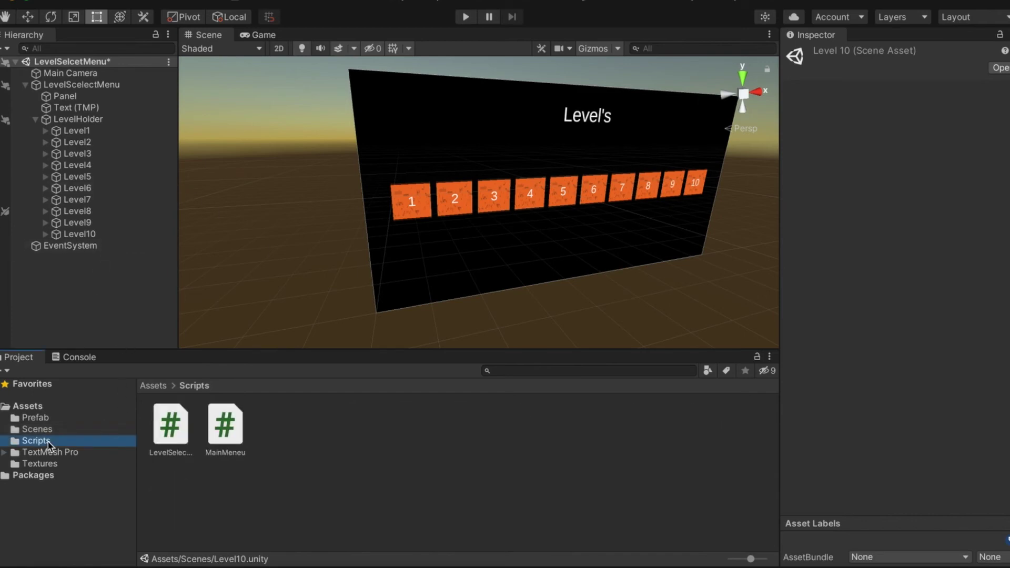
pyautogui.rightClick(167, 429)
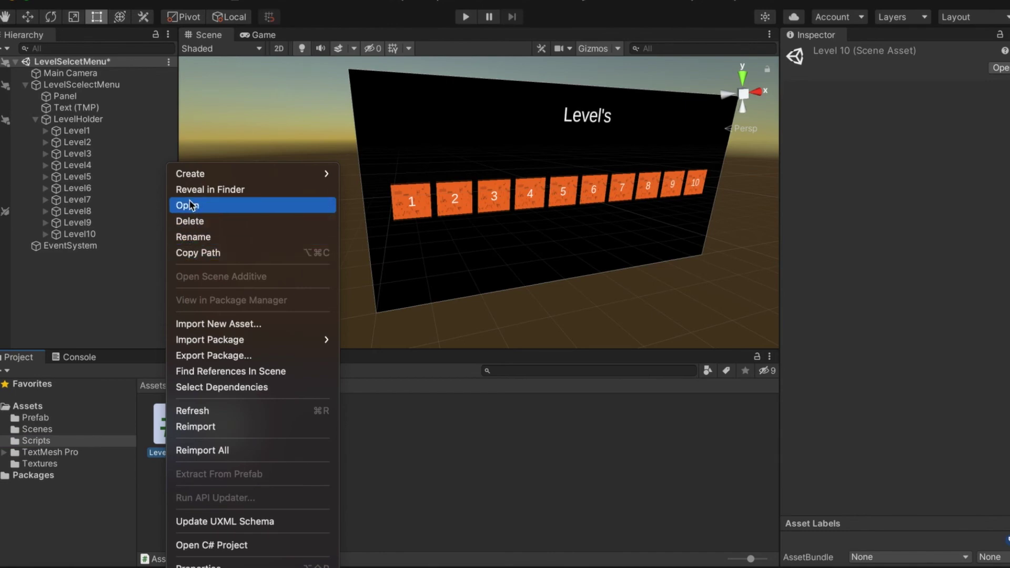
pyautogui.click(193, 206)
# Step: Add a public void BackToMainMenu() method with braces below the Level10 method
pyautogui.scroll(-8, 305, 405)
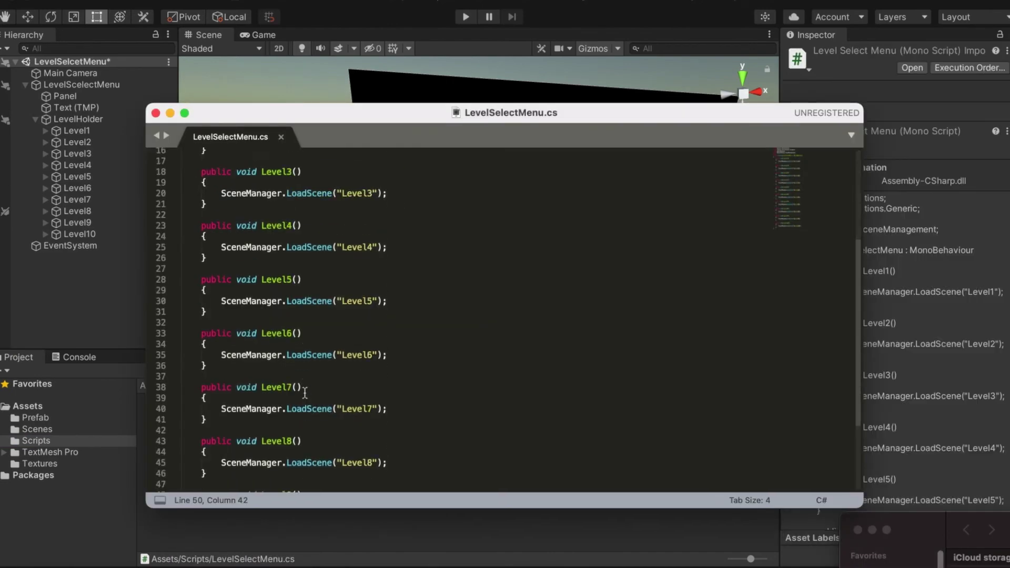
pyautogui.click(217, 468)
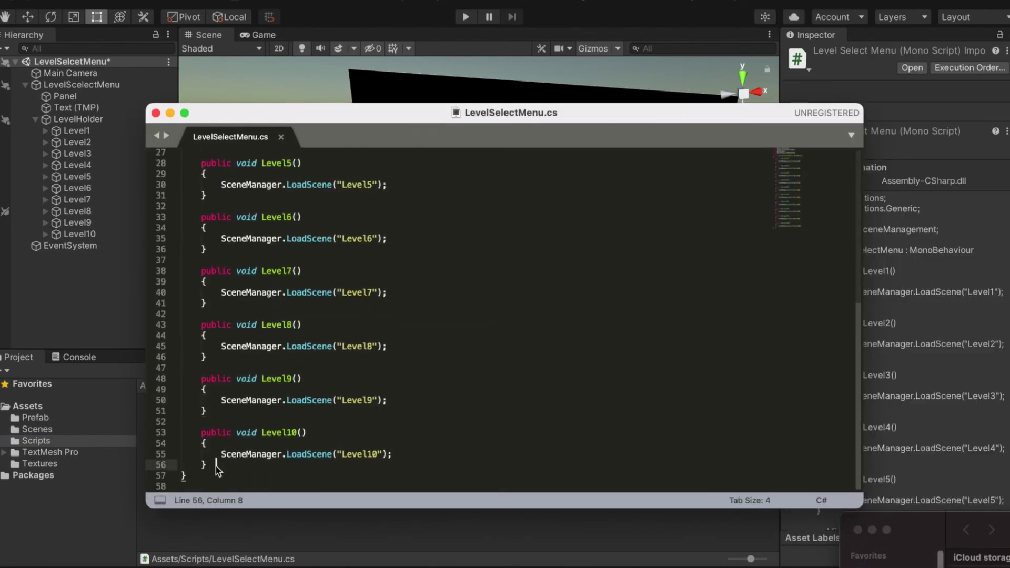
pyautogui.press('Return')
pyautogui.press('Return')
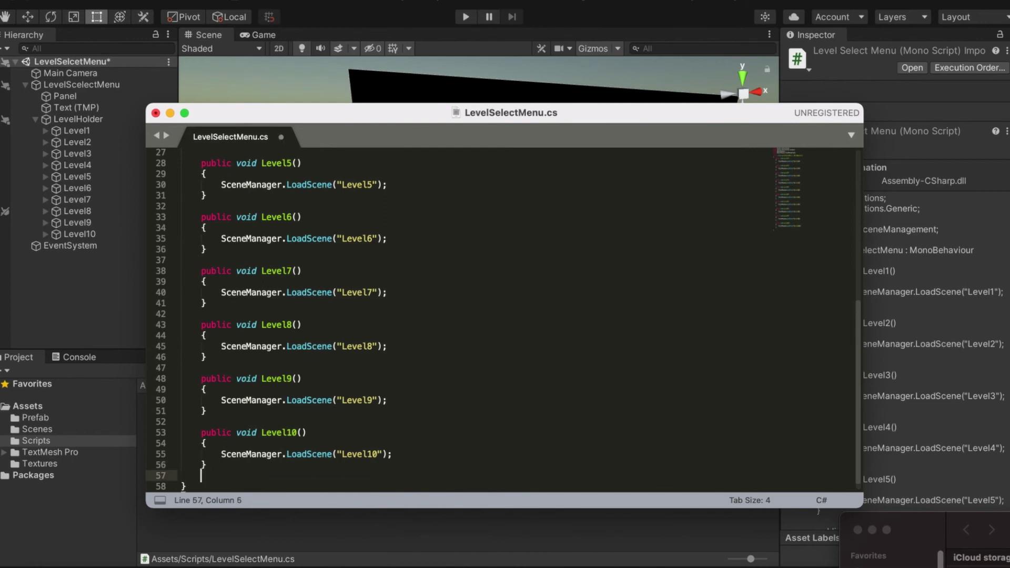
pyautogui.write('public ')
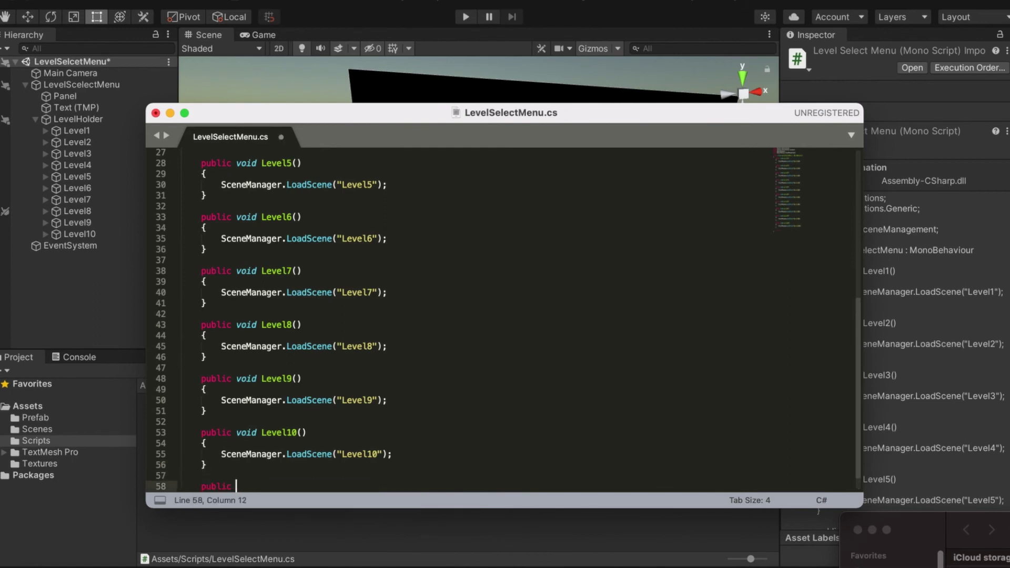
pyautogui.write('void')
pyautogui.write('BackToMainMenu')
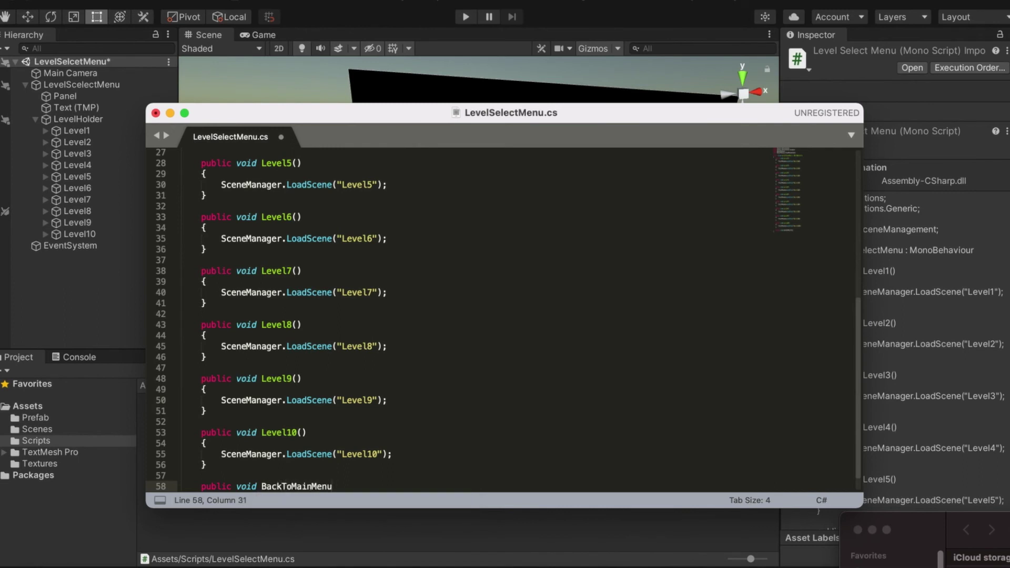
pyautogui.write('(')
pyautogui.press('Return')
pyautogui.write('{')
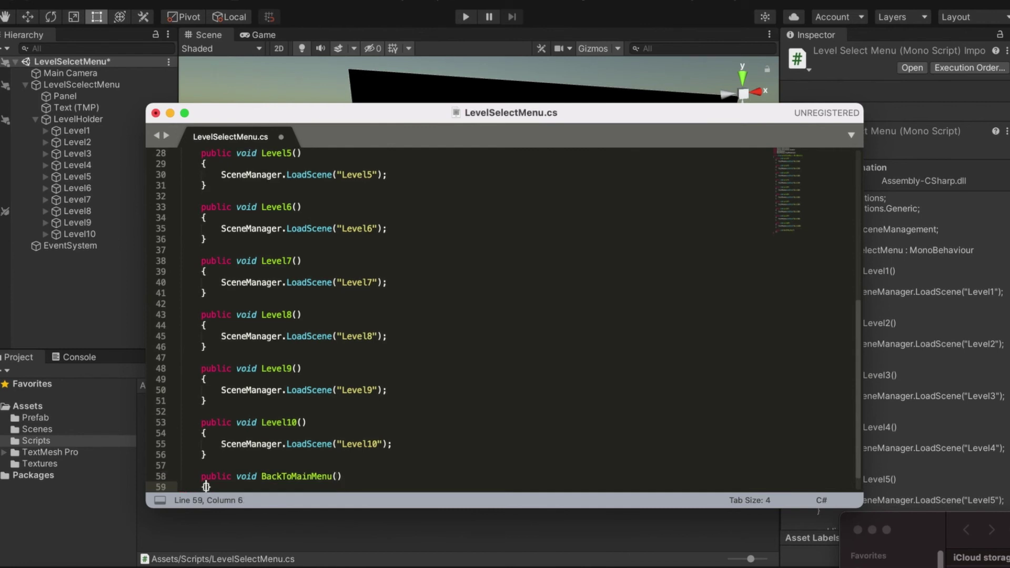
pyautogui.press('Return')
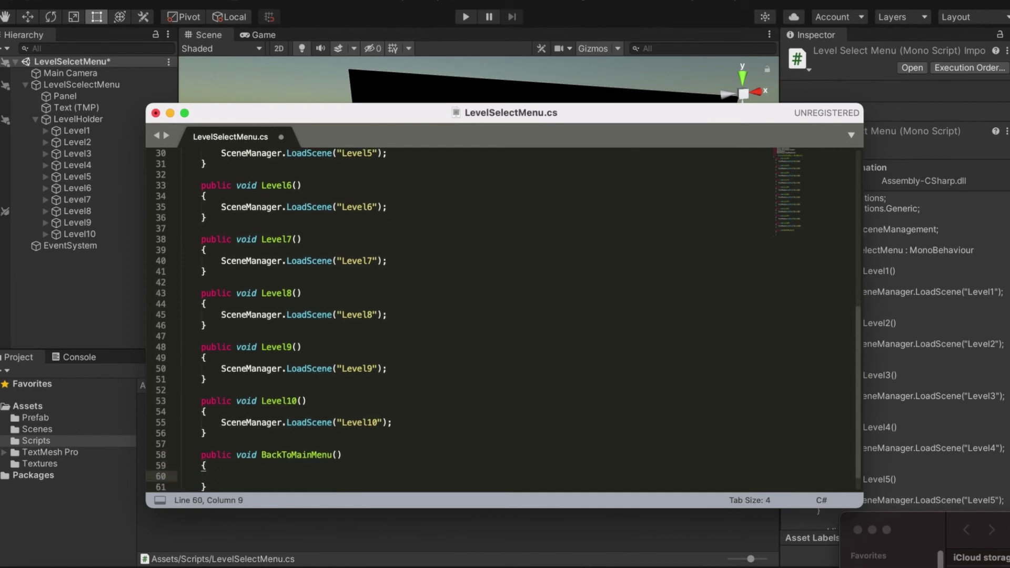
# Step: Make BackToMainMenu call SceneManager.LoadScene("MainMenu"); and save LevelSelectMenu.cs
pyautogui.write('SceneManager.L')
pyautogui.scroll(1, 302, 541)
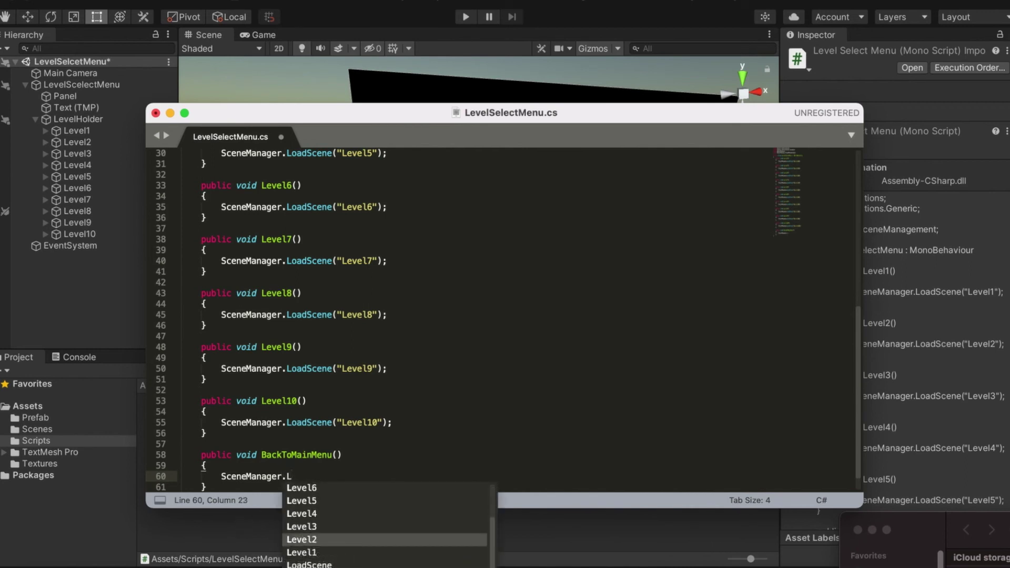
pyautogui.scroll(-4, 320, 563)
pyautogui.click(320, 563)
pyautogui.write('("')
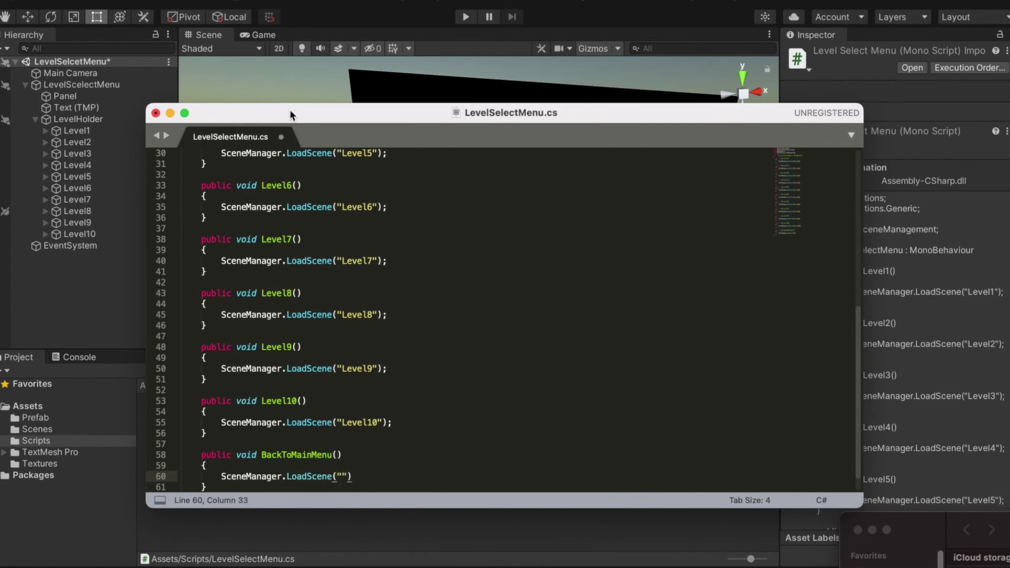
pyautogui.moveTo(290, 110); pyautogui.dragTo(432, 1)
pyautogui.click(25, 434)
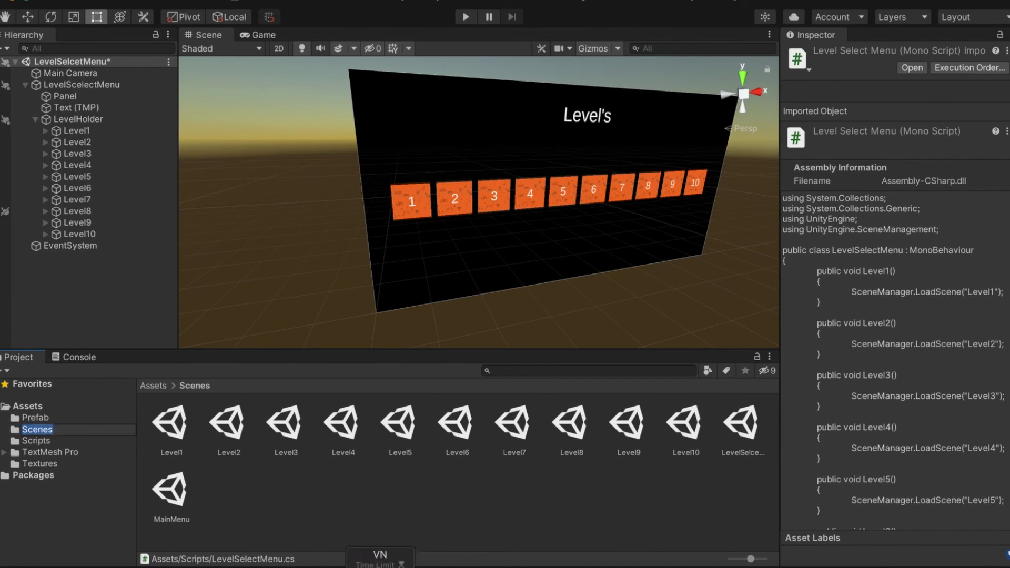
pyautogui.click(476, 566)
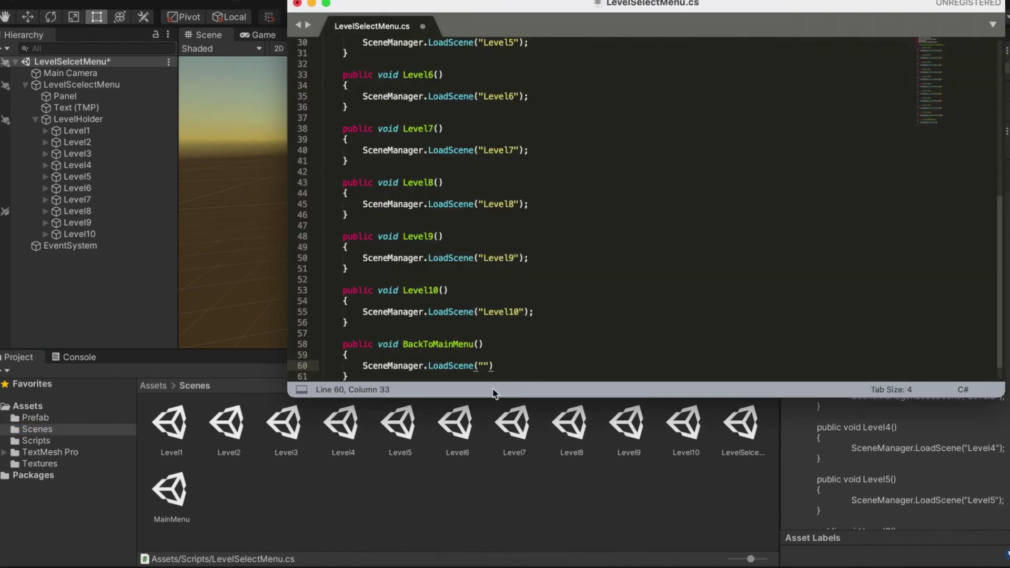
pyautogui.write('MainM')
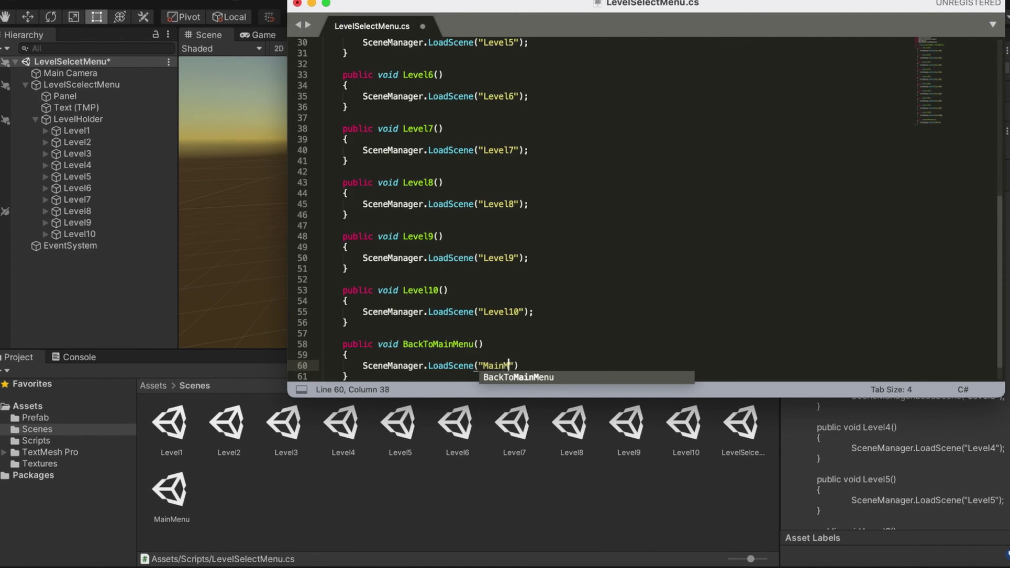
pyautogui.write('enu")')
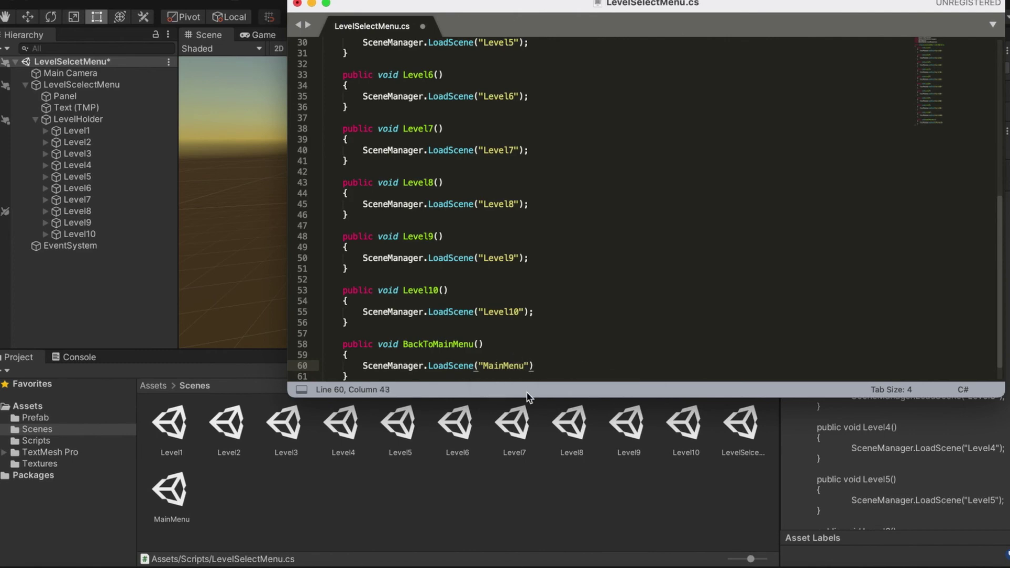
pyautogui.write(';')
pyautogui.press('super+s')
pyautogui.click(313, 472)
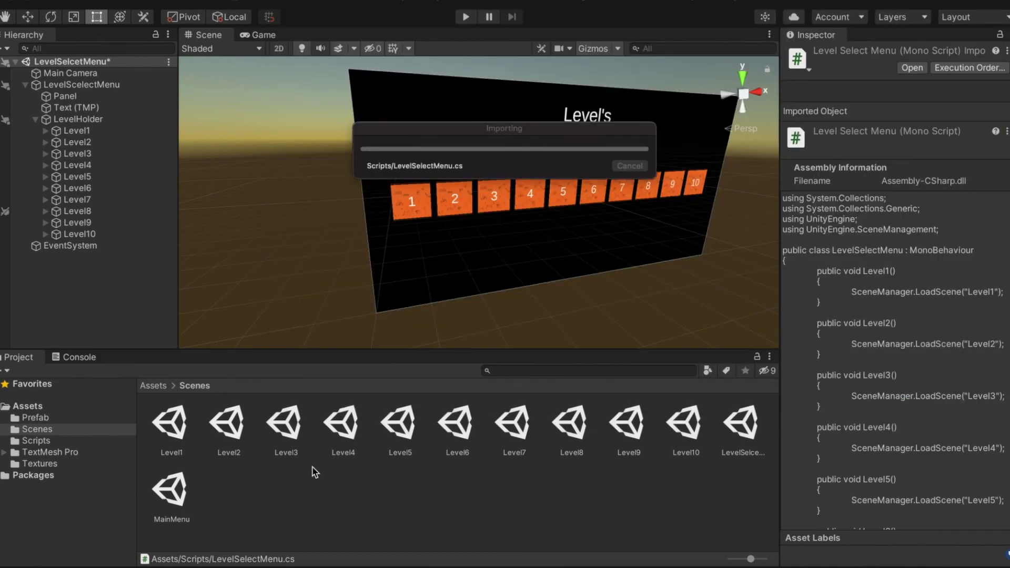
# Step: Create a TextMeshPro button named Done using the ButtonBG sprite as its Source Image
pyautogui.click(6, 303)
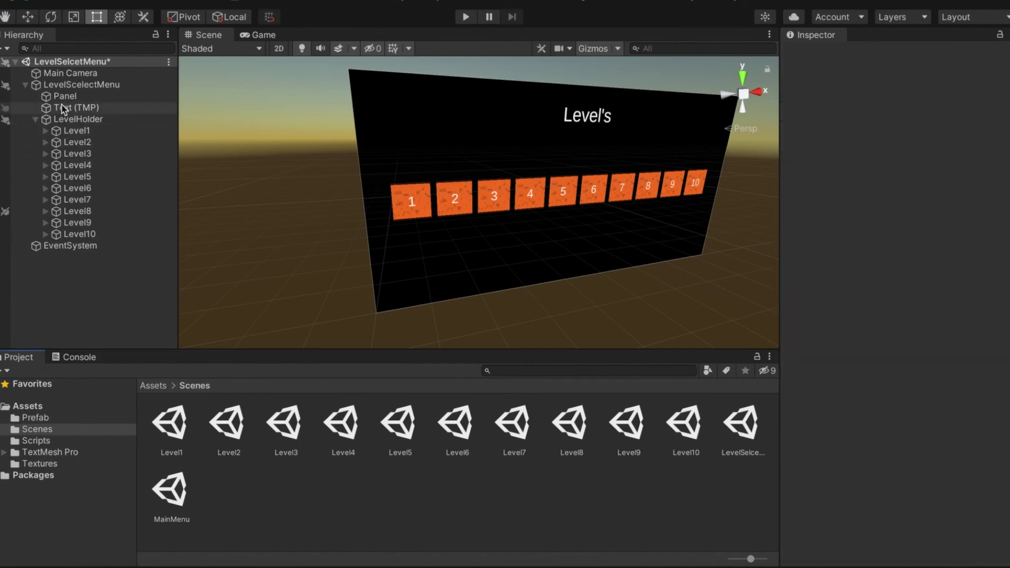
pyautogui.rightClick(63, 90)
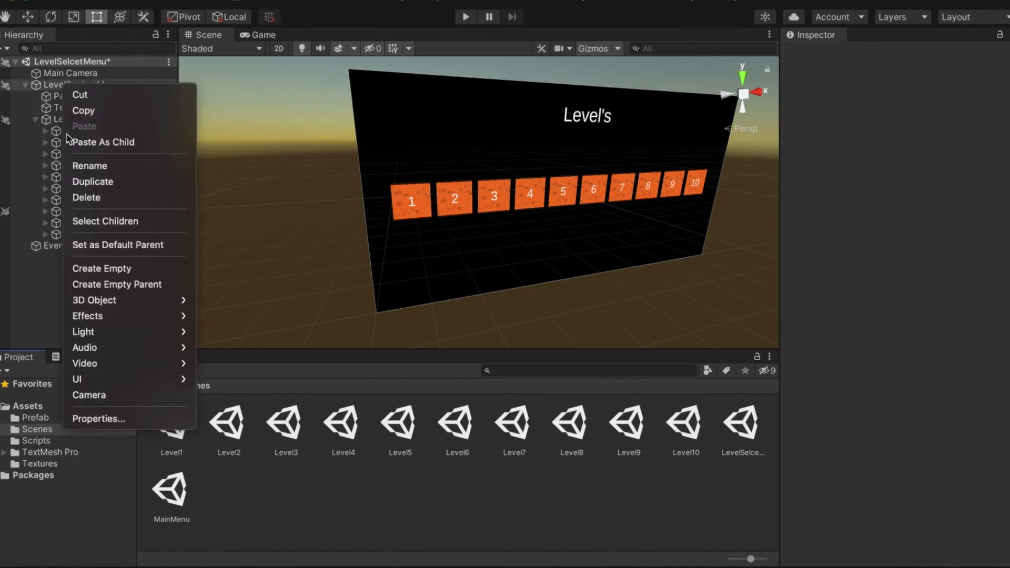
pyautogui.moveTo(86, 388)
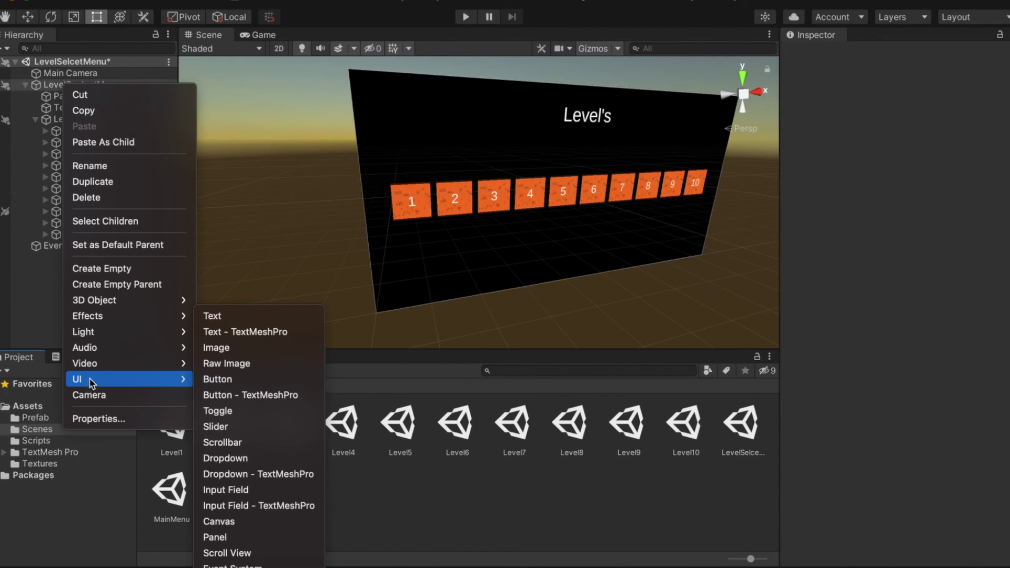
pyautogui.click(248, 395)
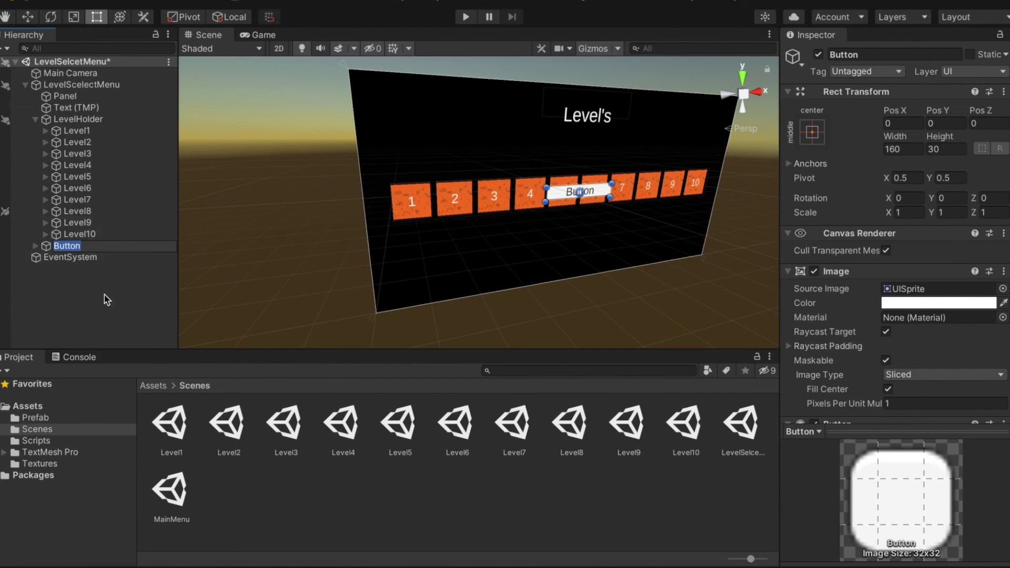
pyautogui.write('Done')
pyautogui.click(1001, 289)
pyautogui.click(951, 347)
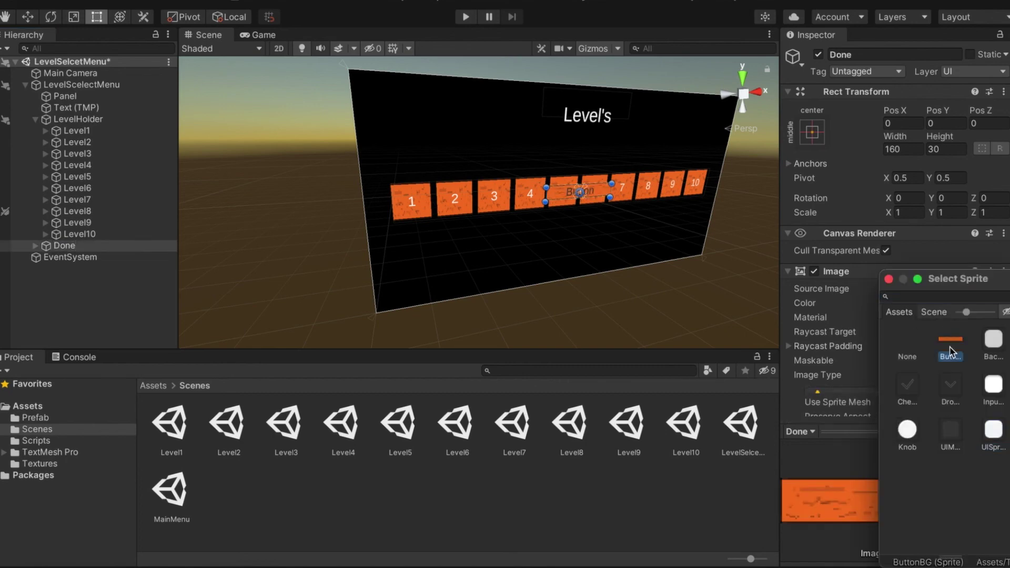
pyautogui.click(889, 280)
# Step: Add an On Click event targeting LevelHolder that calls LevelSelectMenu.BackToMainMenu
pyautogui.scroll(-5, 892, 287)
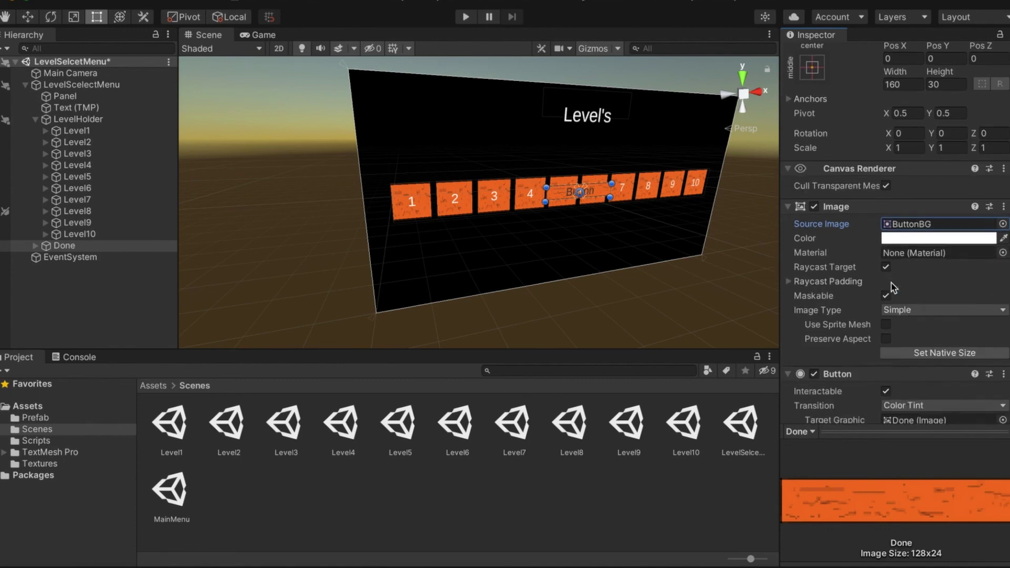
pyautogui.click(973, 389)
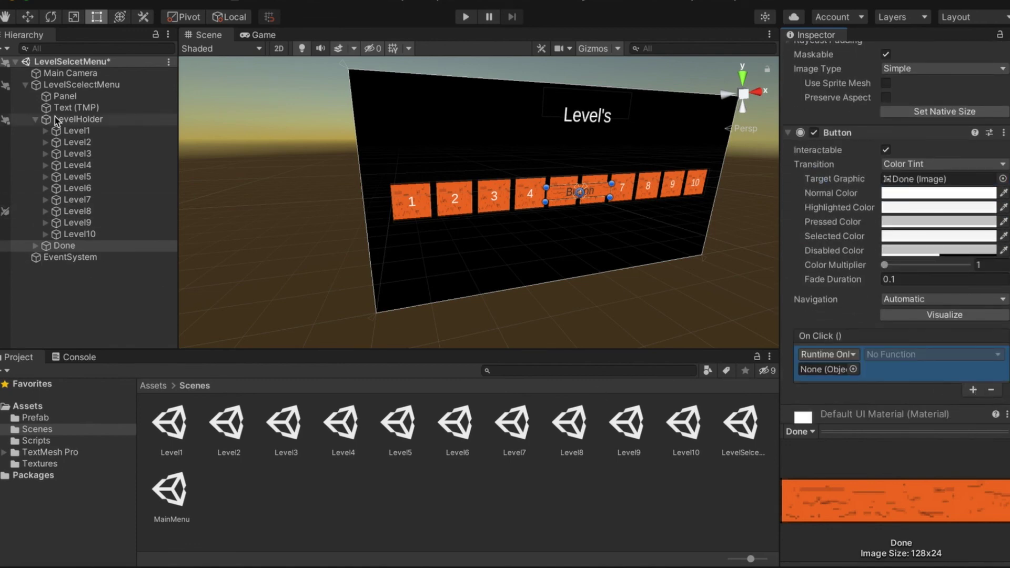
pyautogui.moveTo(73, 119); pyautogui.dragTo(838, 371)
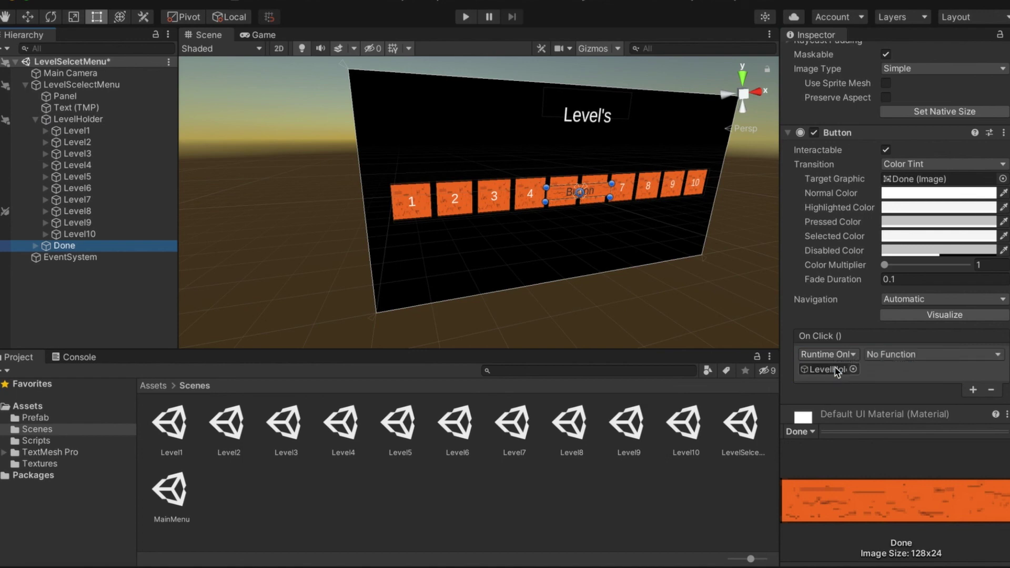
pyautogui.click(906, 354)
pyautogui.moveTo(926, 436)
pyautogui.click(763, 326)
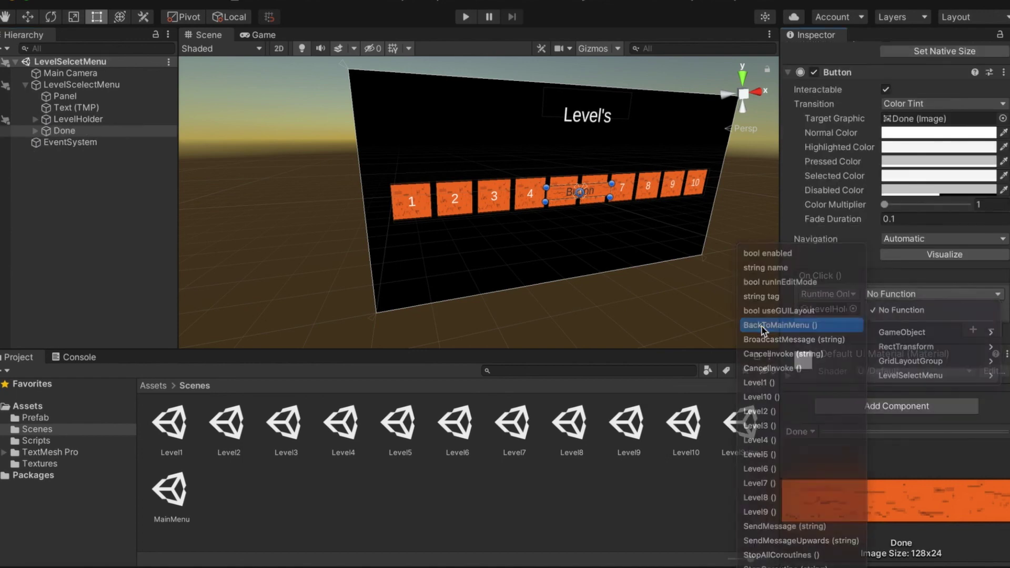
# Step: Change the Done button's Text (TMP) child label from Button to Done
pyautogui.click(35, 131)
pyautogui.click(72, 143)
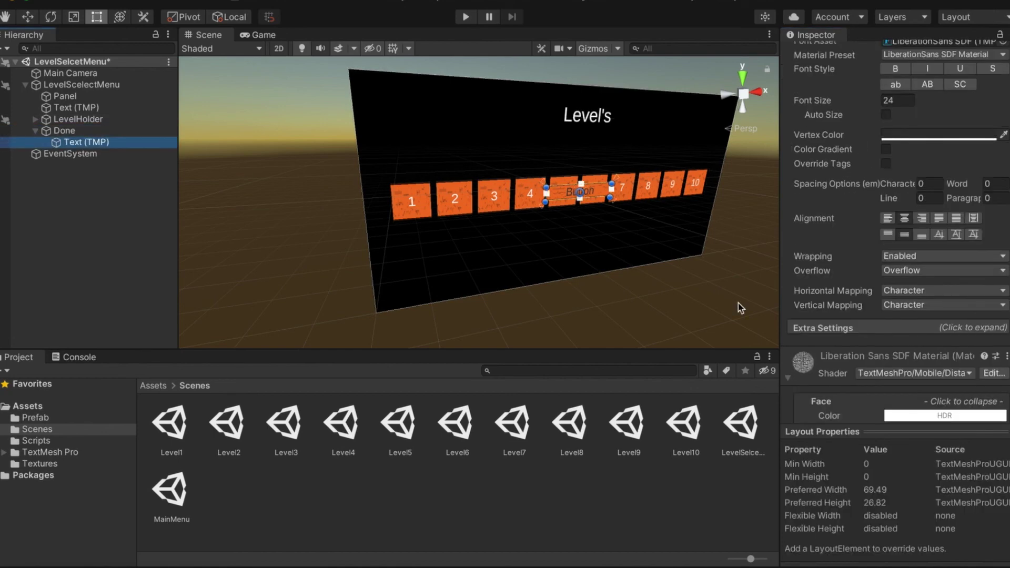
pyautogui.scroll(-3, 914, 424)
pyautogui.scroll(10, 913, 424)
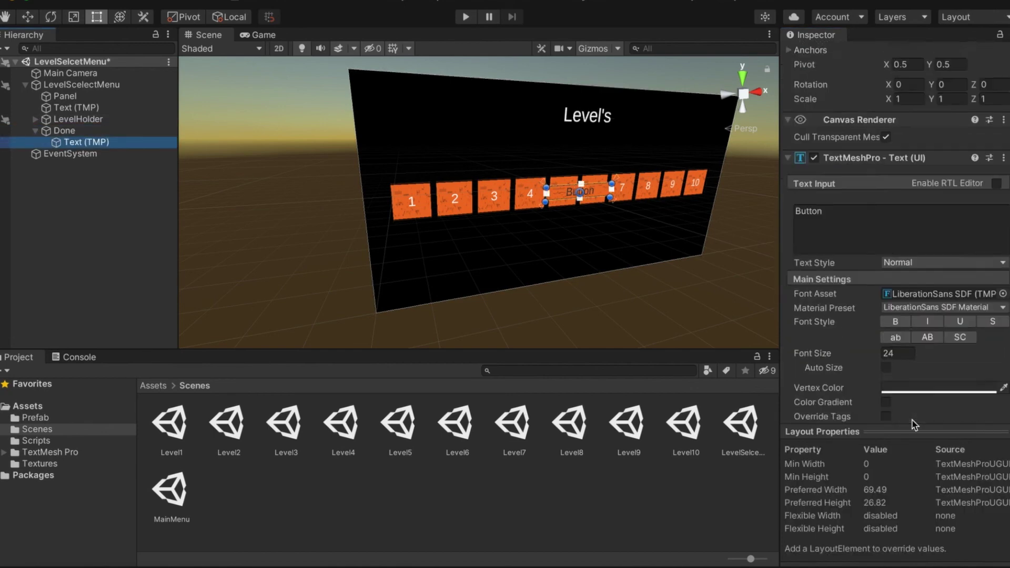
pyautogui.scroll(-4, 914, 265)
pyautogui.click(914, 266)
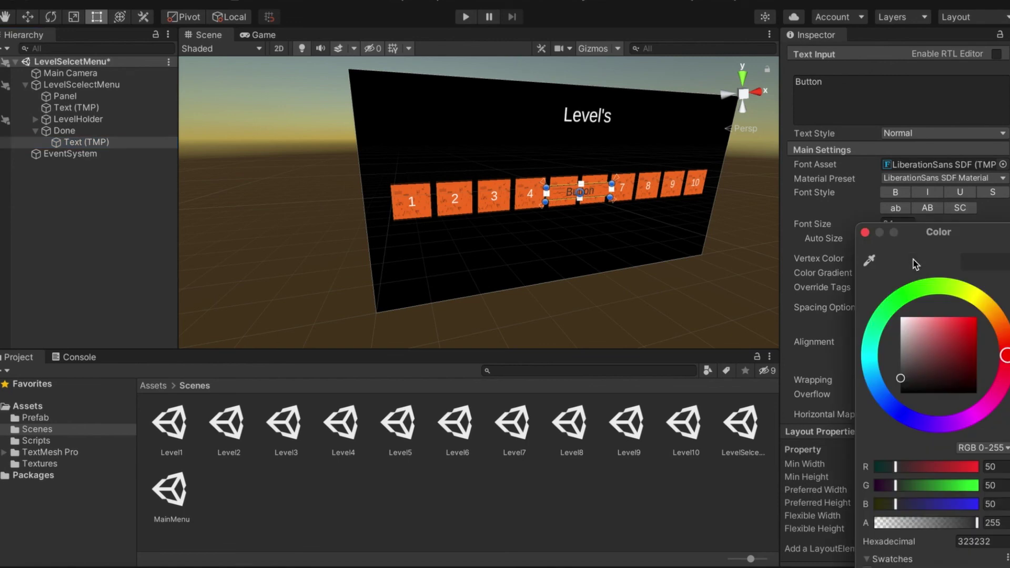
pyautogui.click(865, 232)
pyautogui.click(849, 95)
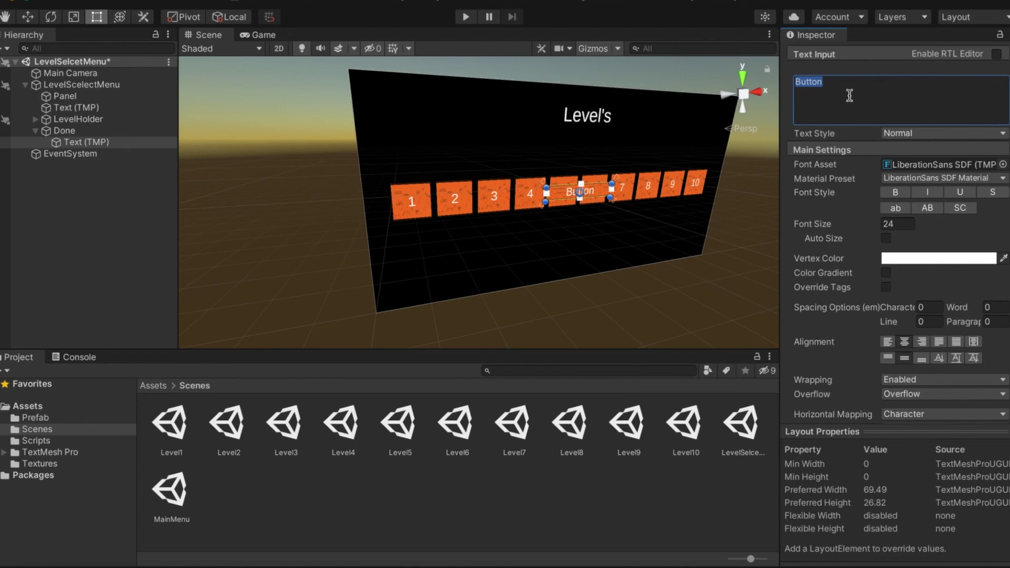
pyautogui.press('BackSpace')
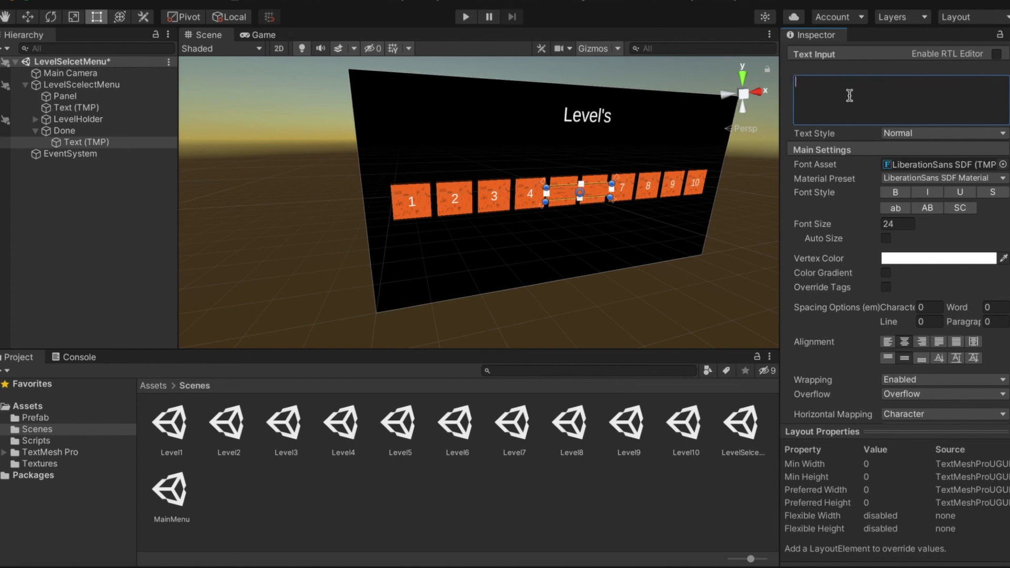
pyautogui.write('Done')
pyautogui.click(63, 131)
# Step: Replace the button's label text Done with MainMenu
pyautogui.click(85, 142)
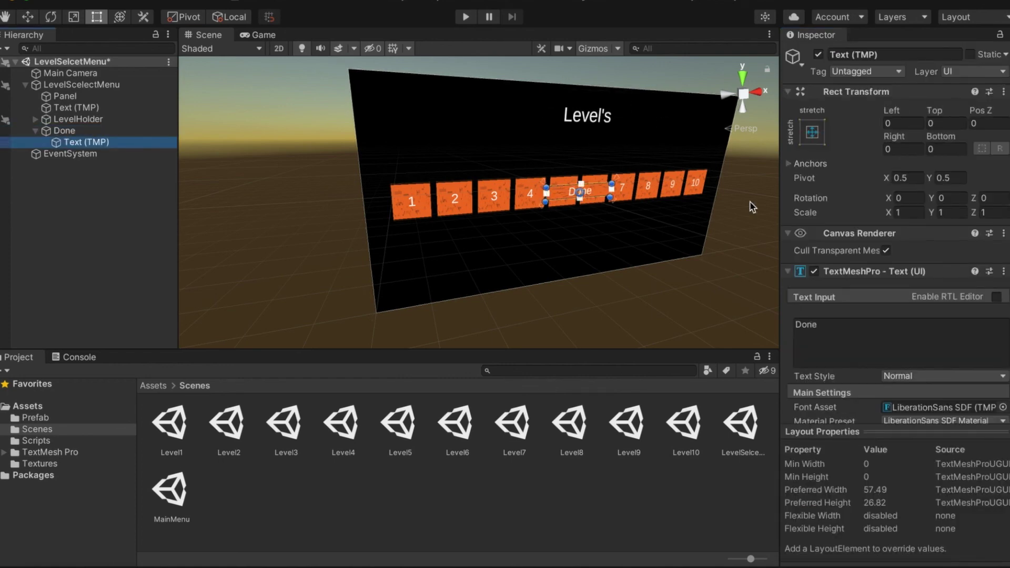
pyautogui.click(842, 343)
pyautogui.doubleClick(841, 341)
pyautogui.write('Ma')
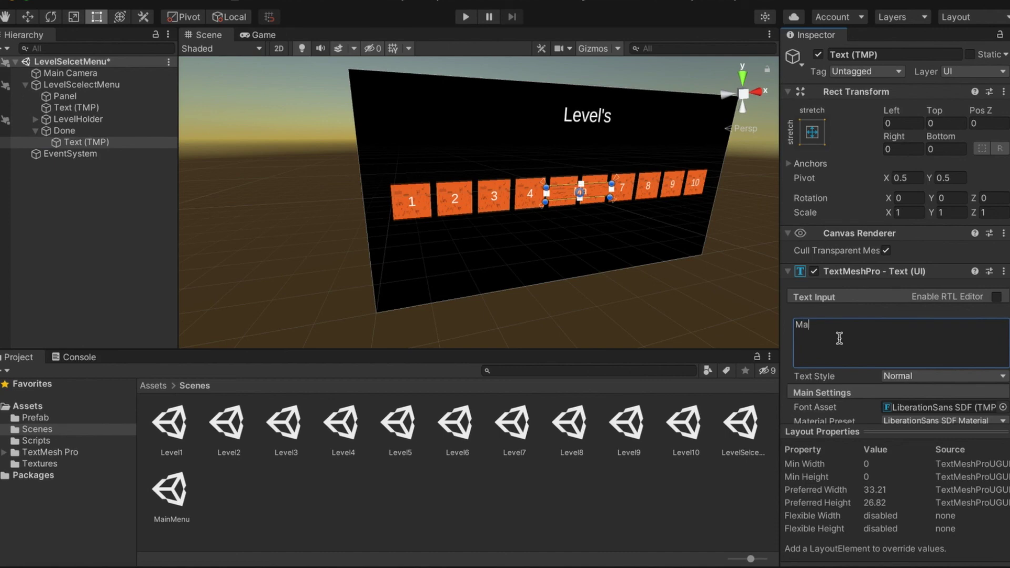
pyautogui.write('inMenu')
# Step: Move the Done button with the Move tool down below the ten level buttons, to Pos Y -182
pyautogui.click(759, 347)
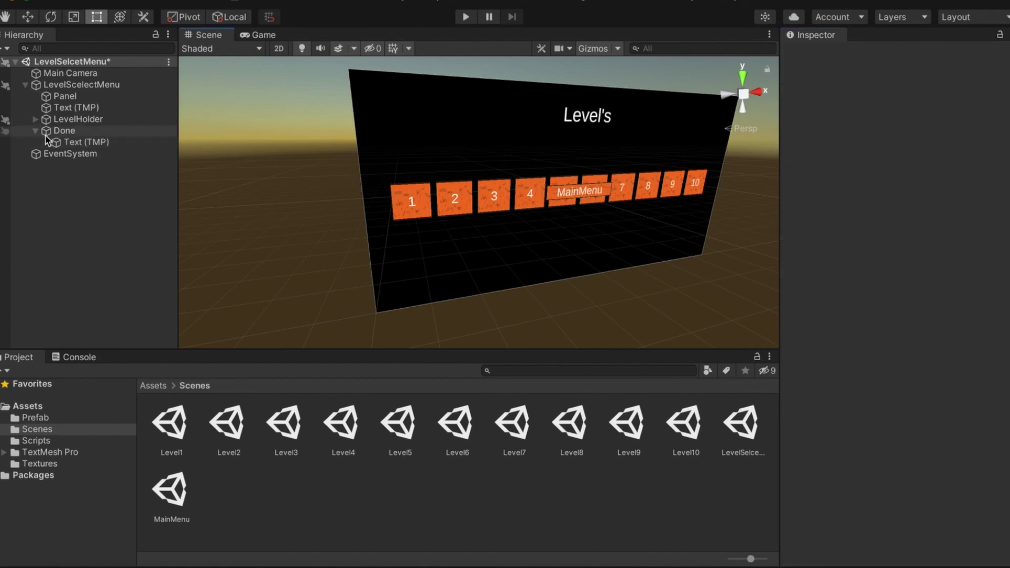
pyautogui.click(63, 131)
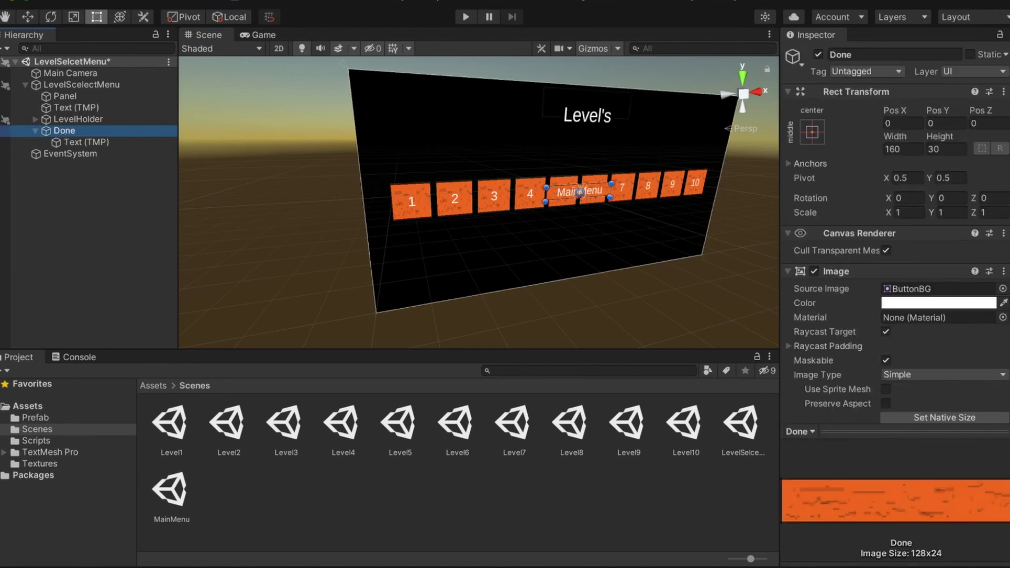
pyautogui.click(29, 17)
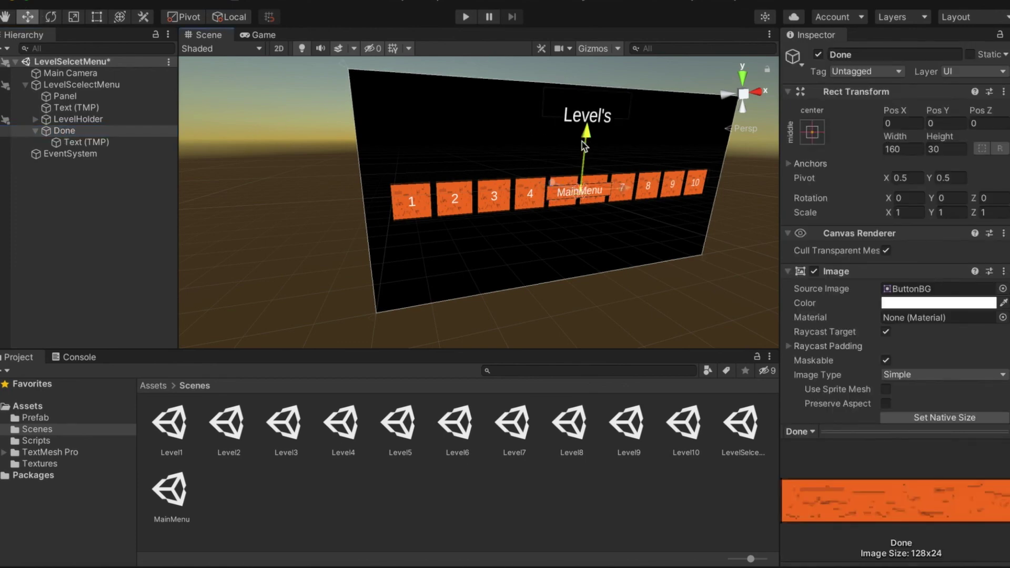
pyautogui.moveTo(582, 141); pyautogui.dragTo(633, 103)
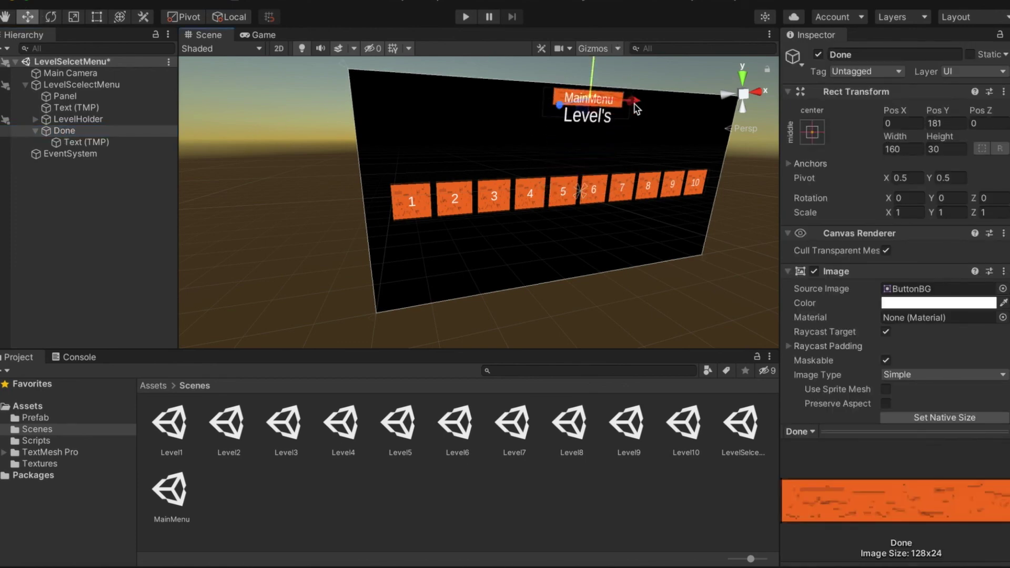
pyautogui.moveTo(593, 59); pyautogui.dragTo(600, 245)
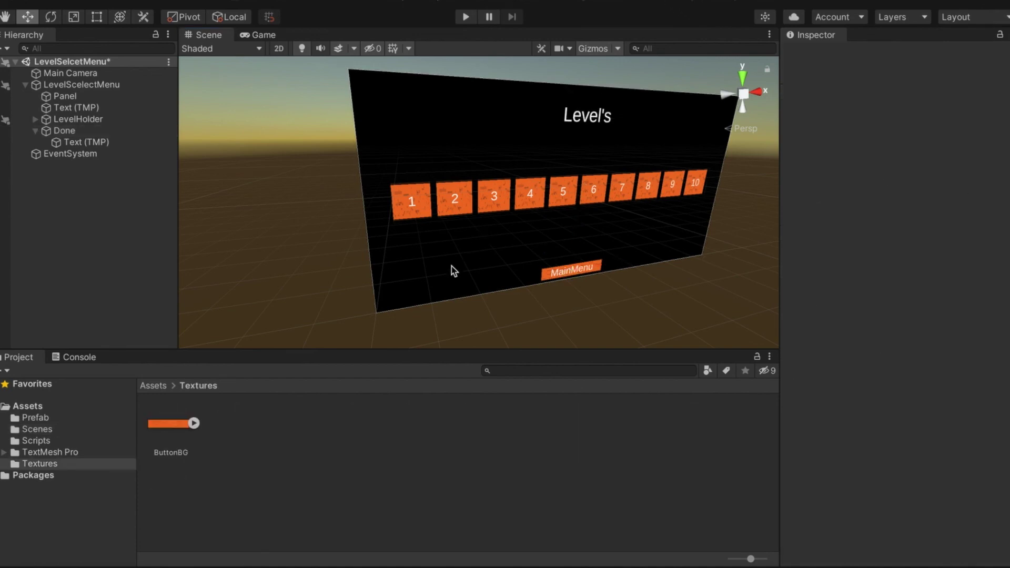
pyautogui.moveTo(437, 300); pyautogui.dragTo(476, 295, button='right')
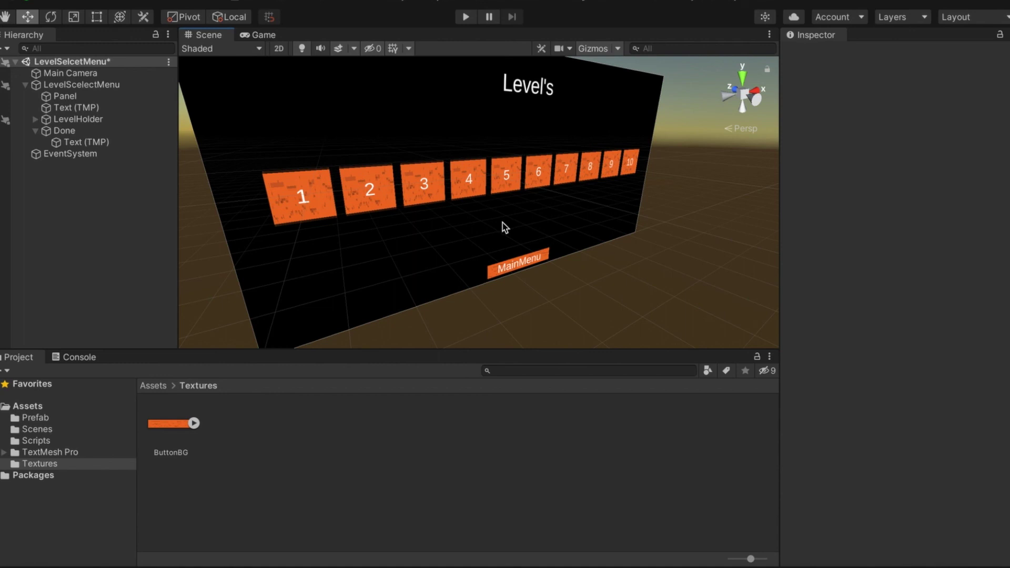